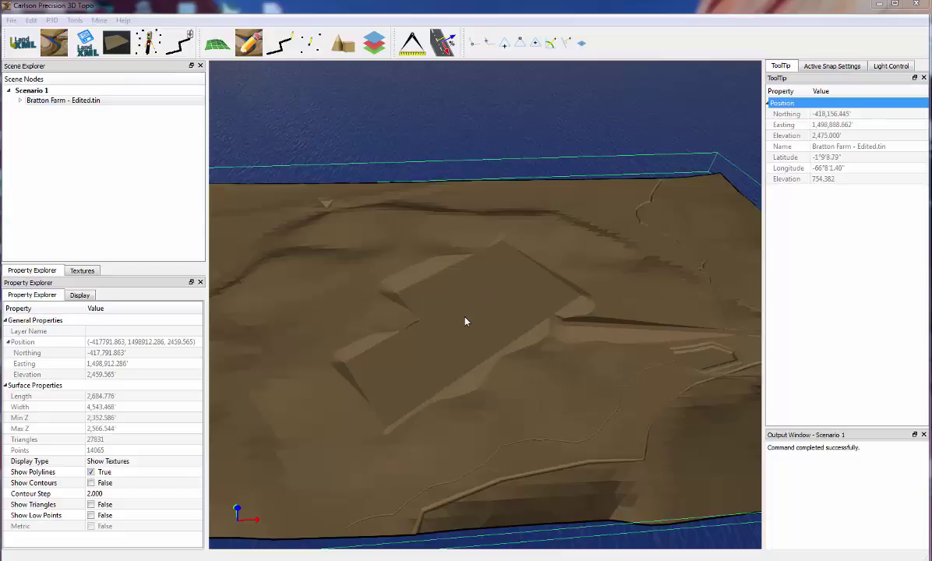
Step: Start Auto Texture on the Bratton Farm surface and pick a point on the pad's upper back slope
{"action": "left_click_drag", "start_coordinate": [464, 321], "coordinate": [468, 294]}
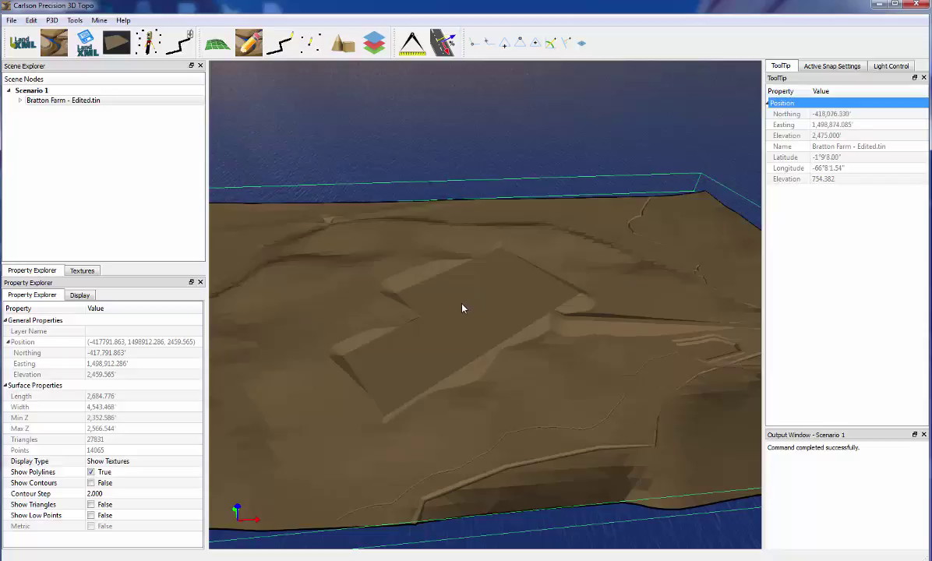
{"action": "left_click_drag", "start_coordinate": [461, 308], "coordinate": [437, 307]}
{"action": "scroll", "coordinate": [419, 295], "scroll_direction": "up", "scroll_amount": 3}
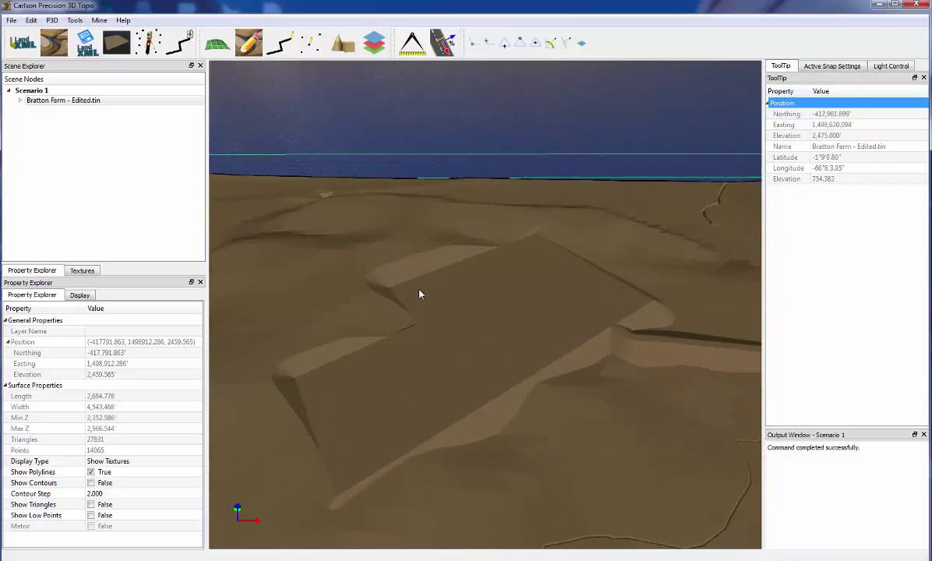
{"action": "scroll", "coordinate": [419, 294], "scroll_direction": "up", "scroll_amount": 2}
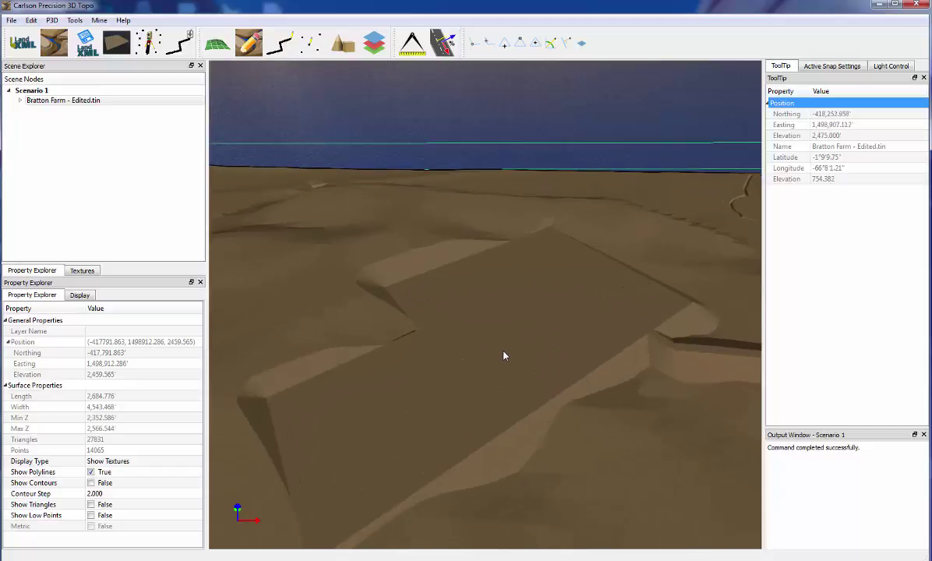
{"action": "left_click_drag", "start_coordinate": [504, 355], "coordinate": [458, 324]}
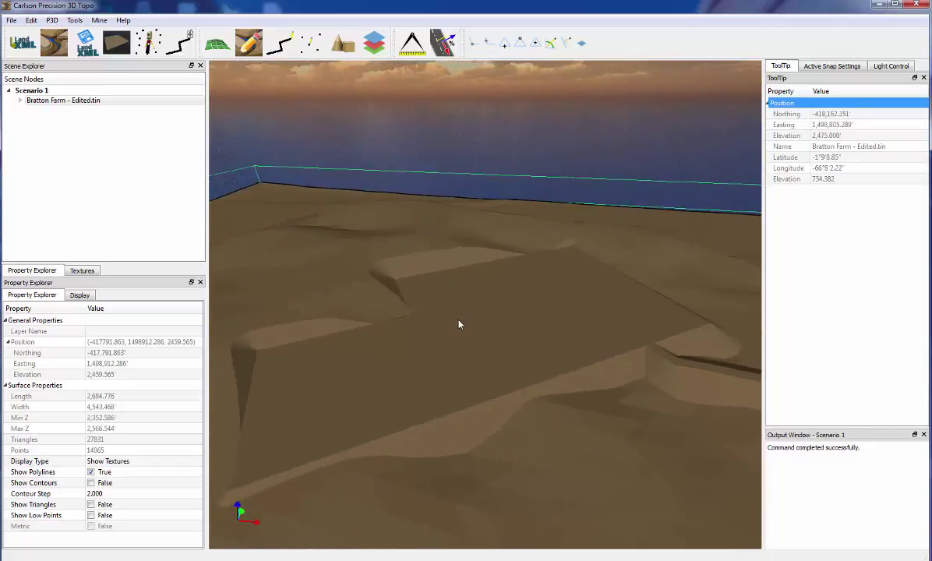
{"action": "scroll", "coordinate": [492, 332], "scroll_direction": "down", "scroll_amount": 2}
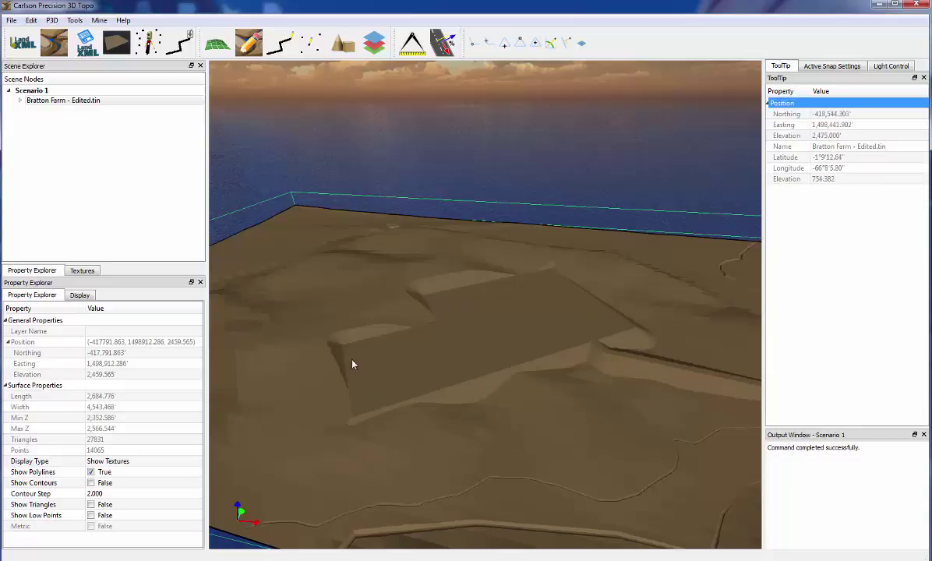
{"action": "right_click", "coordinate": [495, 319]}
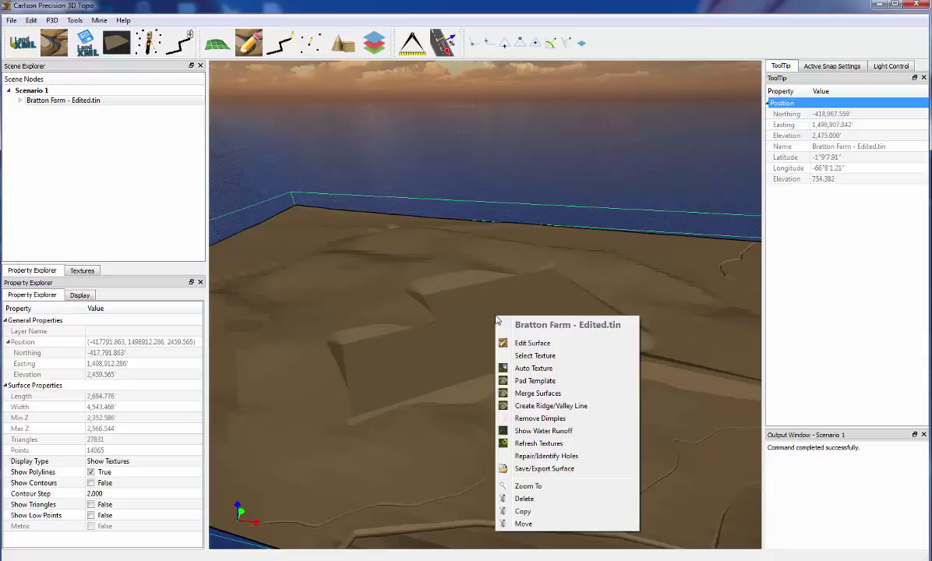
{"action": "left_click", "coordinate": [518, 382]}
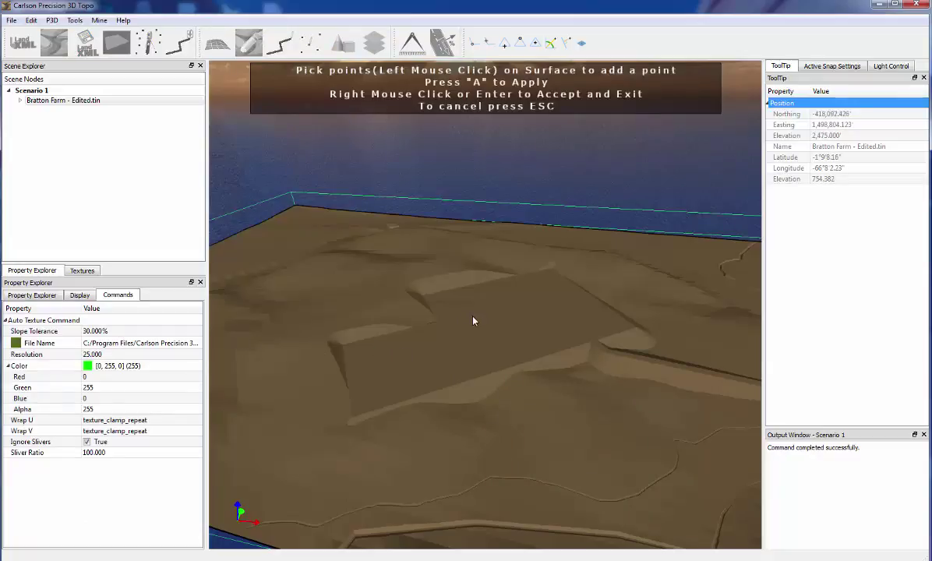
{"action": "middle_click_drag", "start_coordinate": [472, 316], "coordinate": [473, 327]}
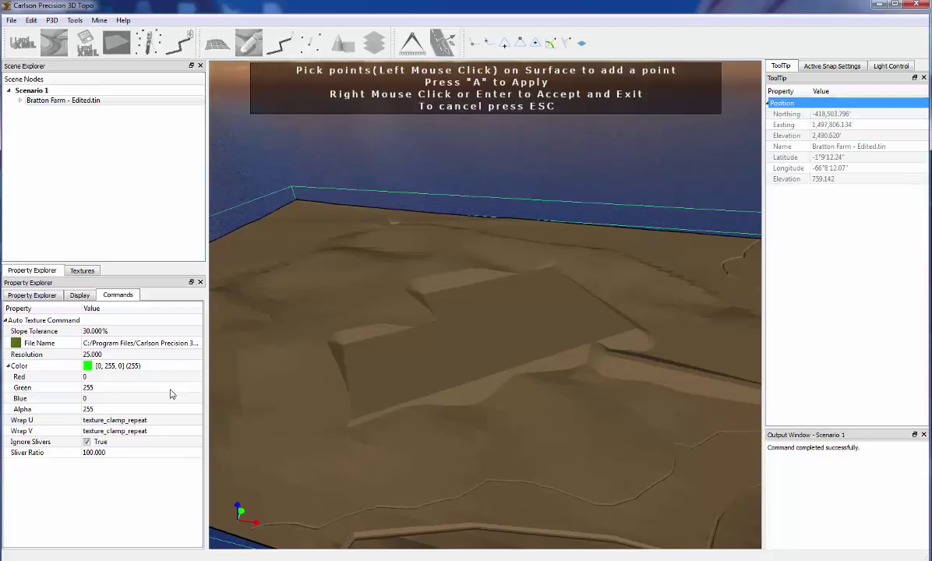
{"action": "left_click", "coordinate": [457, 285]}
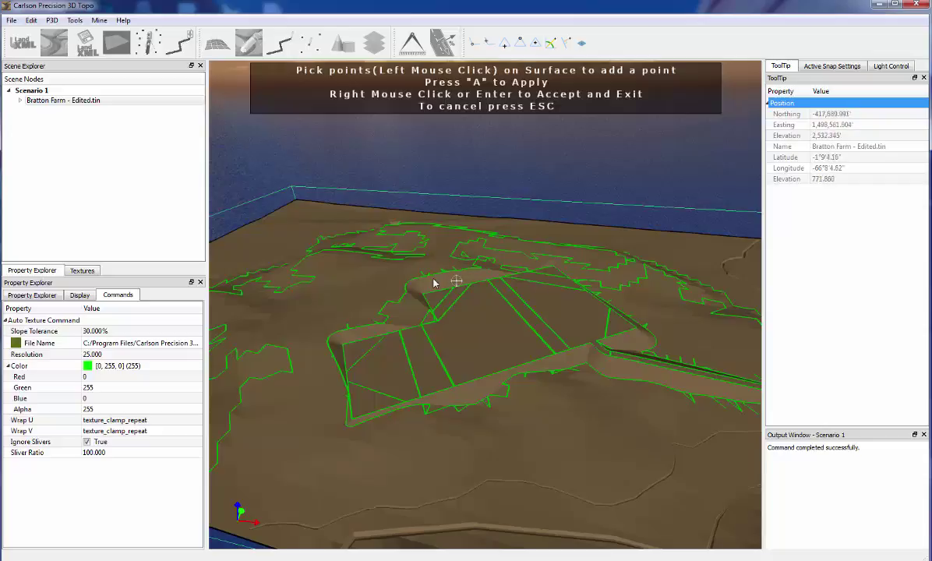
Step: Set the Auto Texture slope tolerance to 3% to restrict the area picked on the pad's back slope
{"action": "scroll", "coordinate": [413, 287], "scroll_direction": "up", "scroll_amount": 1}
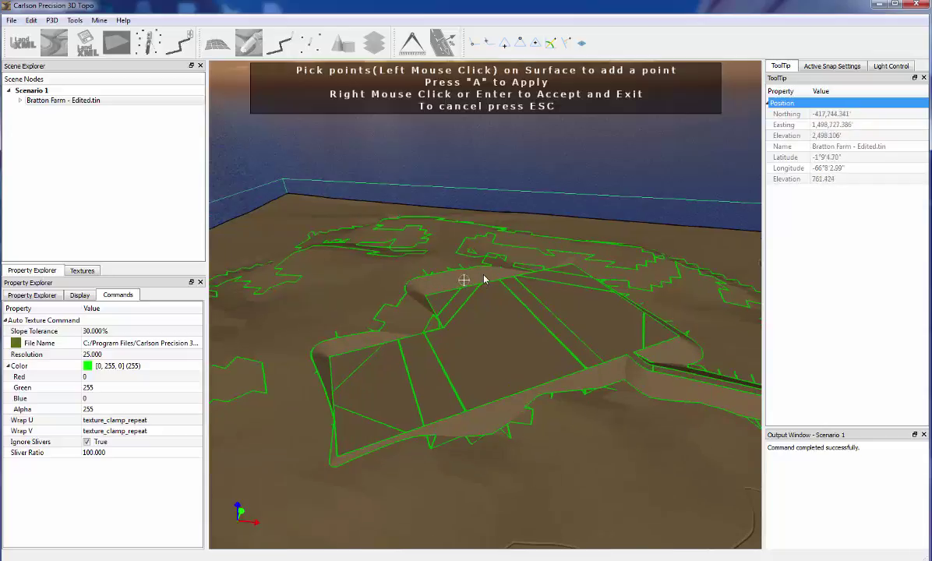
{"action": "scroll", "coordinate": [481, 277], "scroll_direction": "up", "scroll_amount": 2}
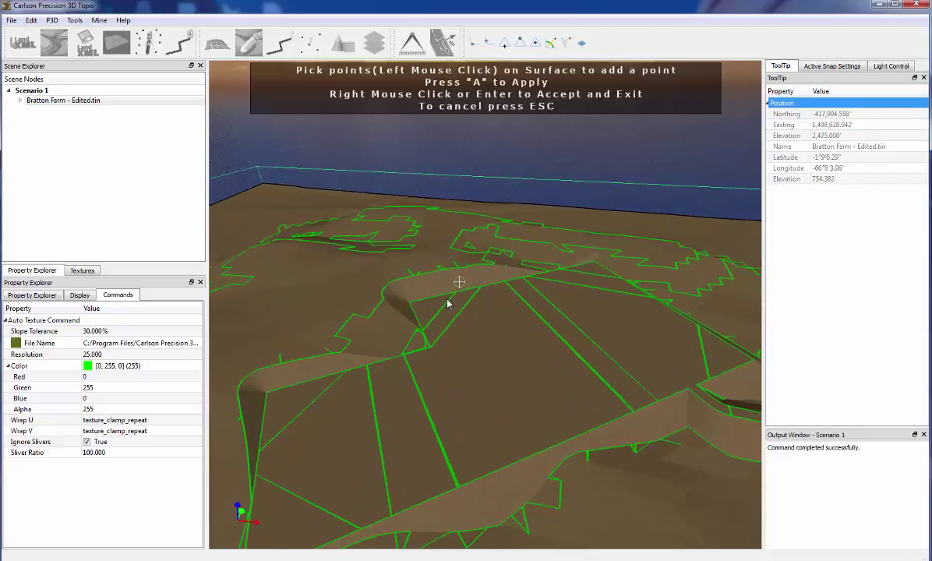
{"action": "left_click", "coordinate": [110, 331]}
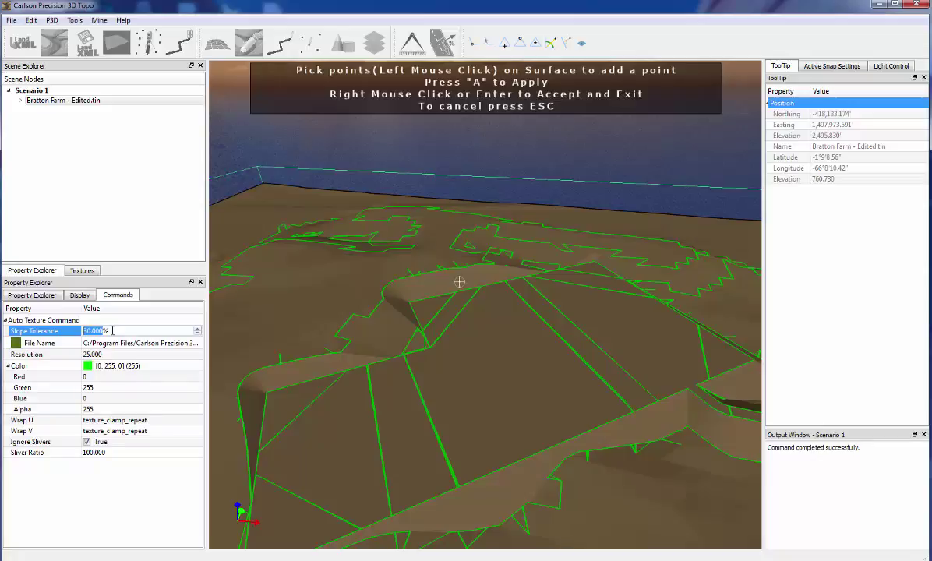
{"action": "type", "text": "3"}
{"action": "key", "text": "Return"}
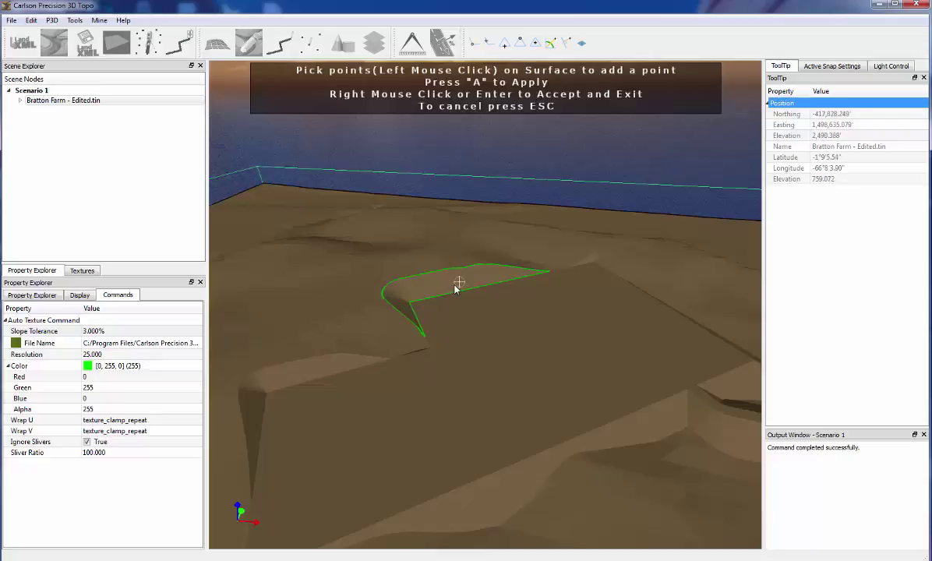
Step: Try adding the flat pad top to the Auto Texture selection, and undo that pick
{"action": "left_click", "coordinate": [490, 317]}
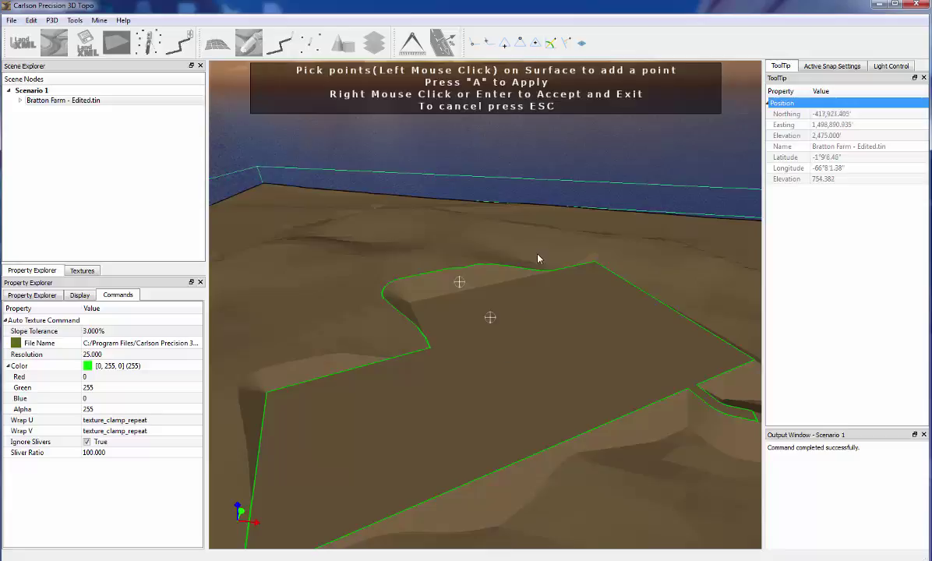
{"action": "key", "text": "ctrl+z"}
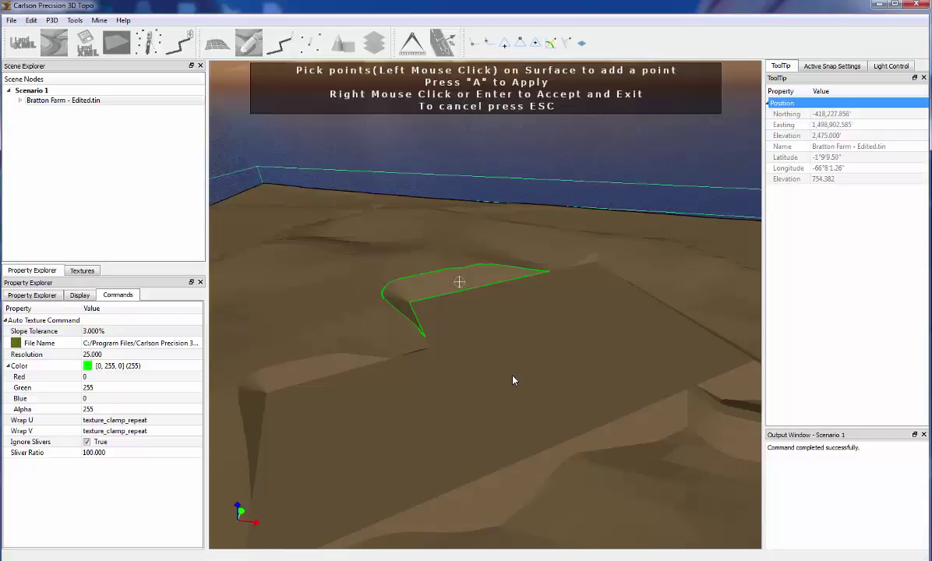
Step: Add the pad's second back slope, the small far-corner slope and the long front slope to the texture selection
{"action": "middle_click_drag", "start_coordinate": [513, 380], "coordinate": [420, 399]}
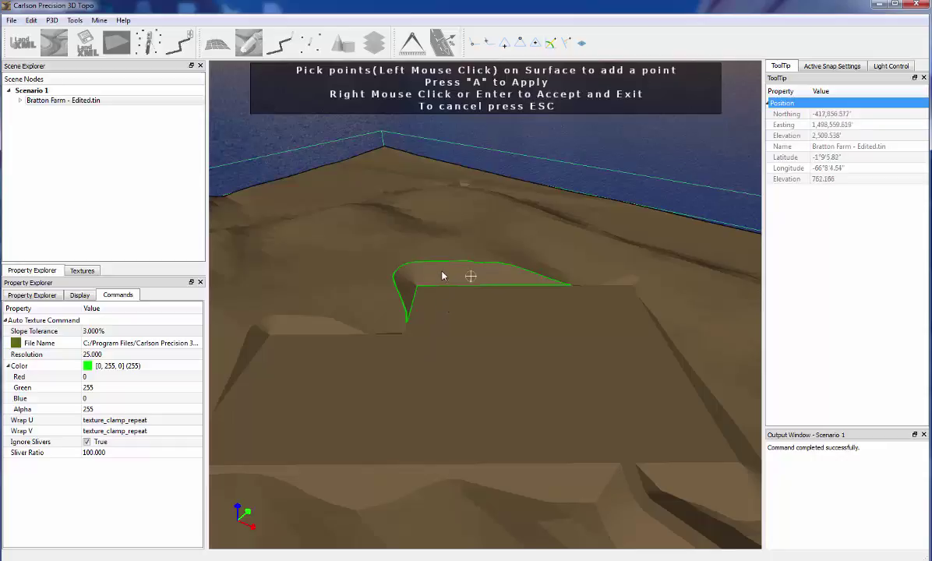
{"action": "left_click", "coordinate": [312, 328]}
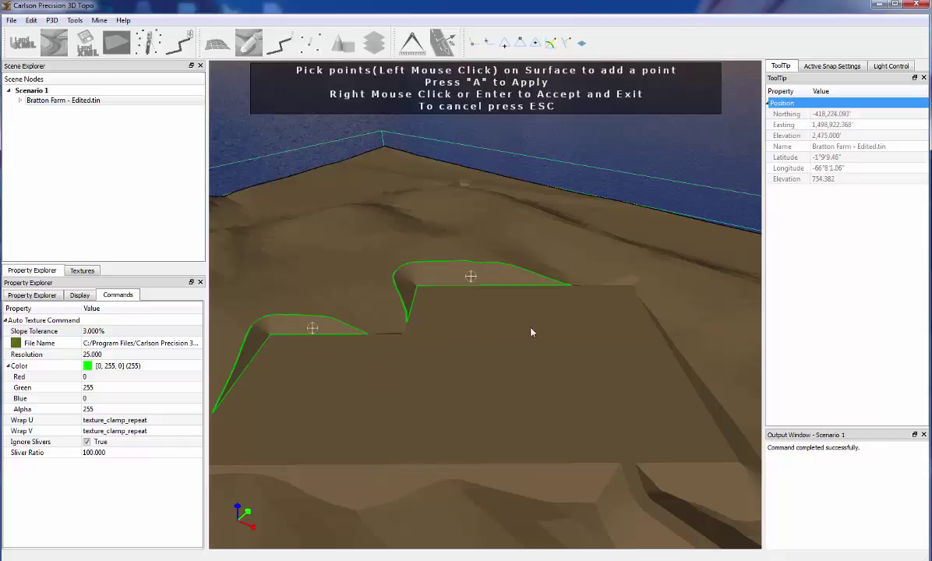
{"action": "left_click", "coordinate": [628, 286]}
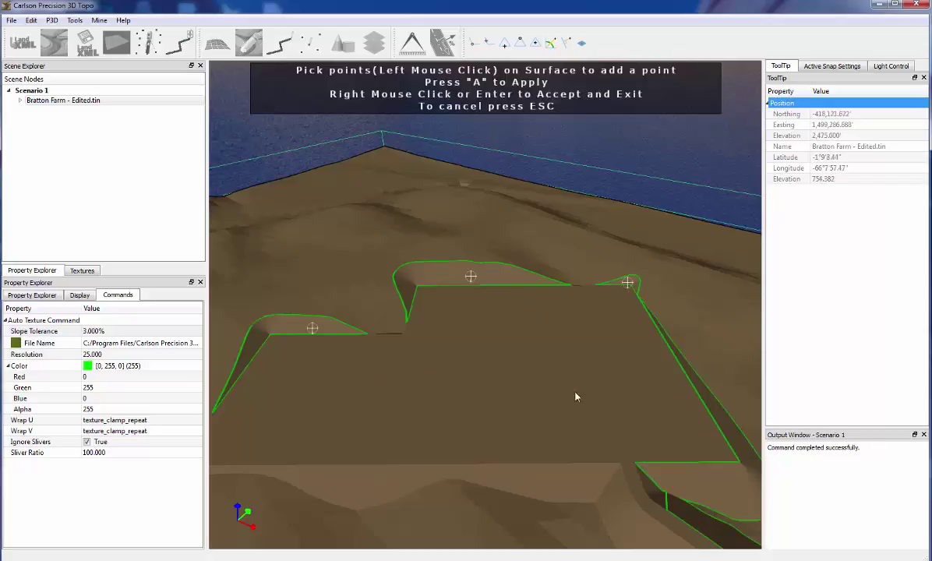
{"action": "left_click", "coordinate": [543, 482]}
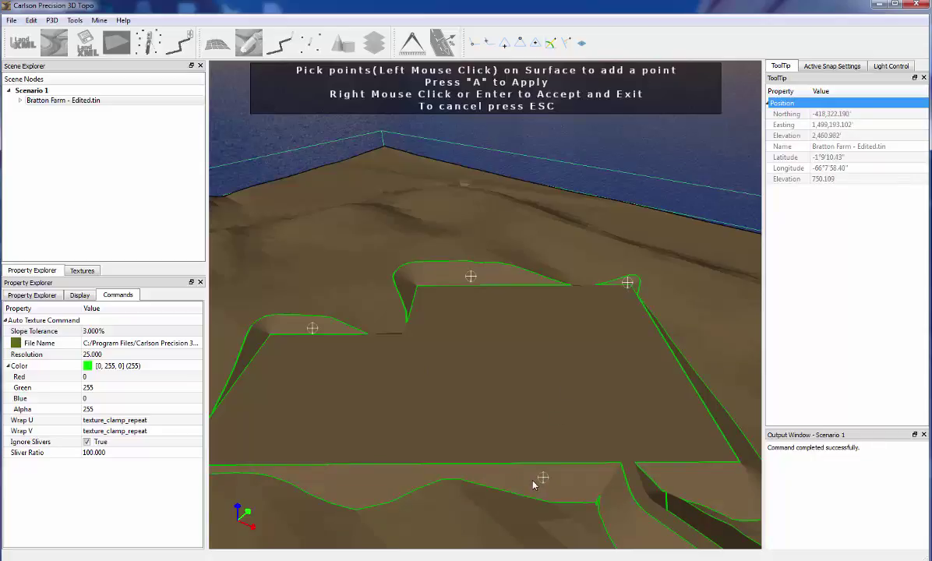
Step: Add the two thin slivers where the front slope meets the access road embankment to the texture selection
{"action": "scroll", "coordinate": [542, 482], "scroll_direction": "down", "scroll_amount": 3}
{"action": "scroll", "coordinate": [577, 493], "scroll_direction": "up", "scroll_amount": 5}
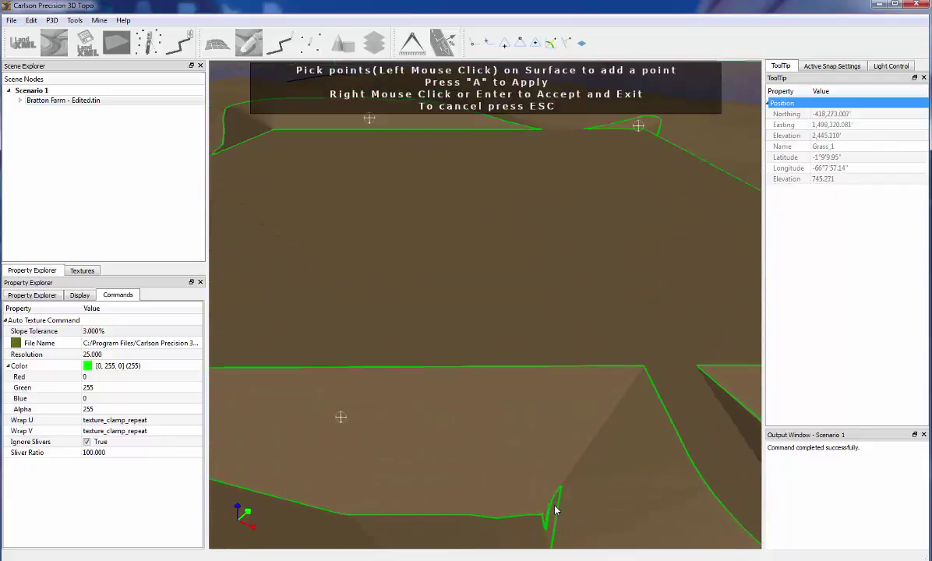
{"action": "left_click", "coordinate": [552, 503]}
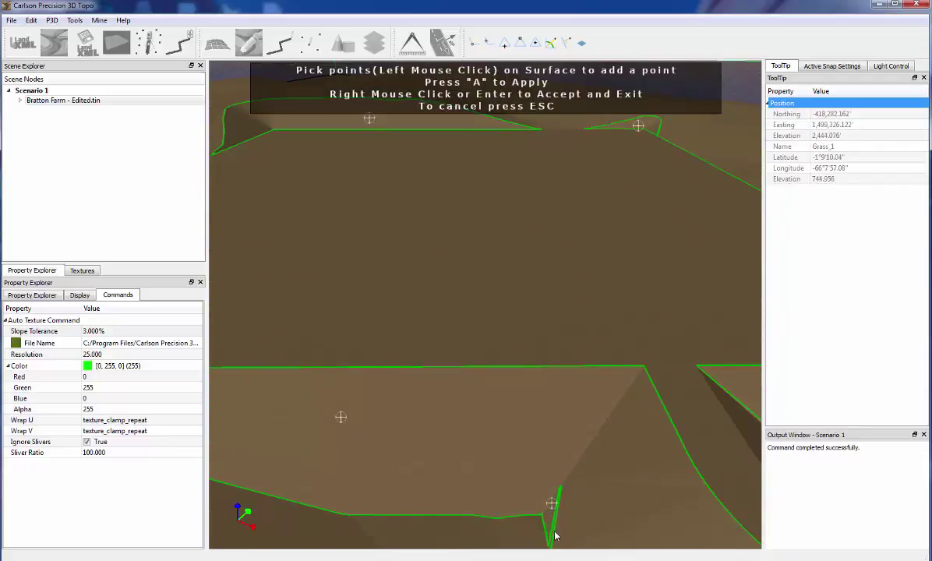
{"action": "left_click", "coordinate": [553, 533]}
Step: Add the dark slope face and the small wedge beside the access road's entrance to the pad to the selection
{"action": "middle_click_drag", "start_coordinate": [596, 429], "coordinate": [577, 425]}
{"action": "scroll", "coordinate": [580, 433], "scroll_direction": "down", "scroll_amount": 4}
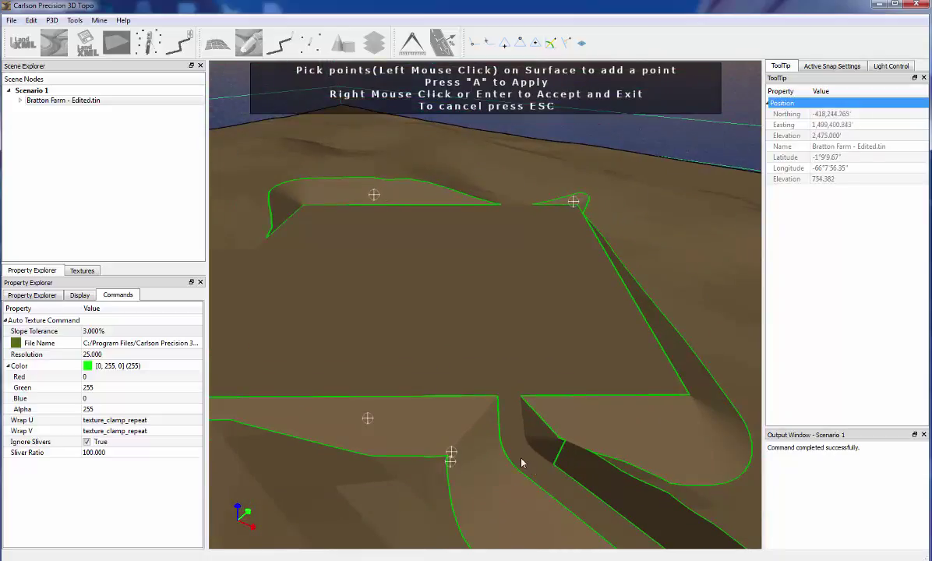
{"action": "middle_click_drag", "start_coordinate": [521, 461], "coordinate": [474, 453]}
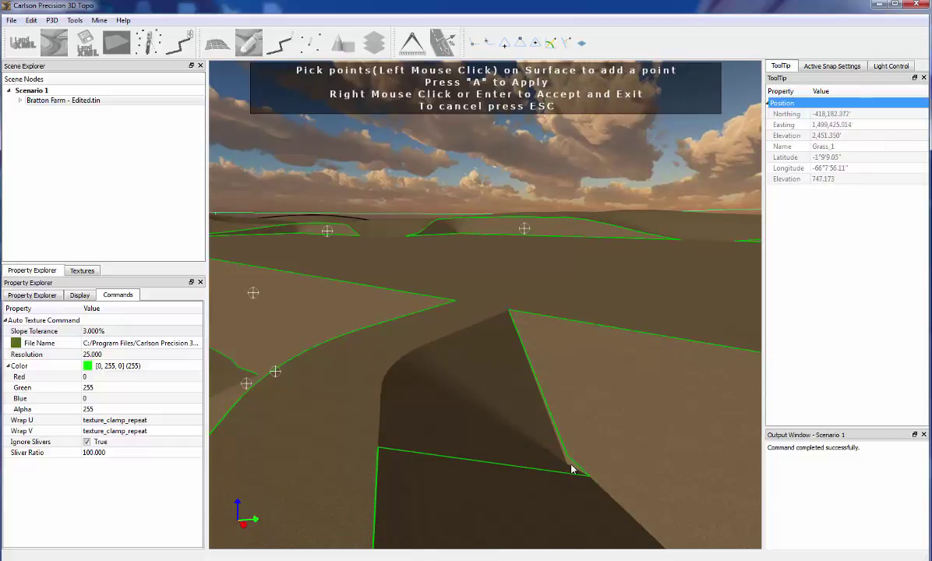
{"action": "scroll", "coordinate": [572, 465], "scroll_direction": "up", "scroll_amount": 3}
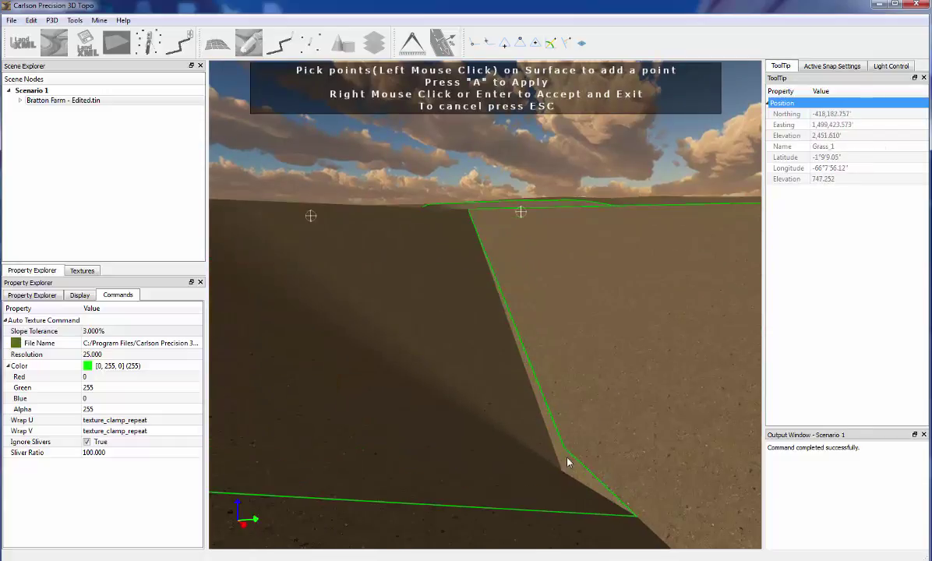
{"action": "middle_click_drag", "start_coordinate": [603, 488], "coordinate": [558, 451]}
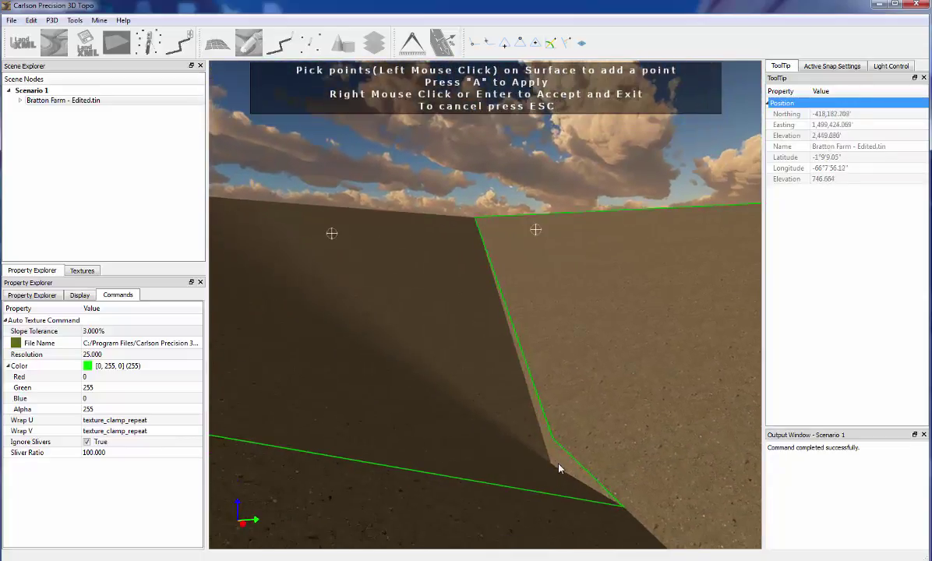
{"action": "left_click", "coordinate": [559, 461]}
{"action": "left_click", "coordinate": [539, 450]}
Step: Add the unselected narrow slope strip along the edge of the pad to the texture selection
{"action": "scroll", "coordinate": [472, 414], "scroll_direction": "down", "scroll_amount": 6}
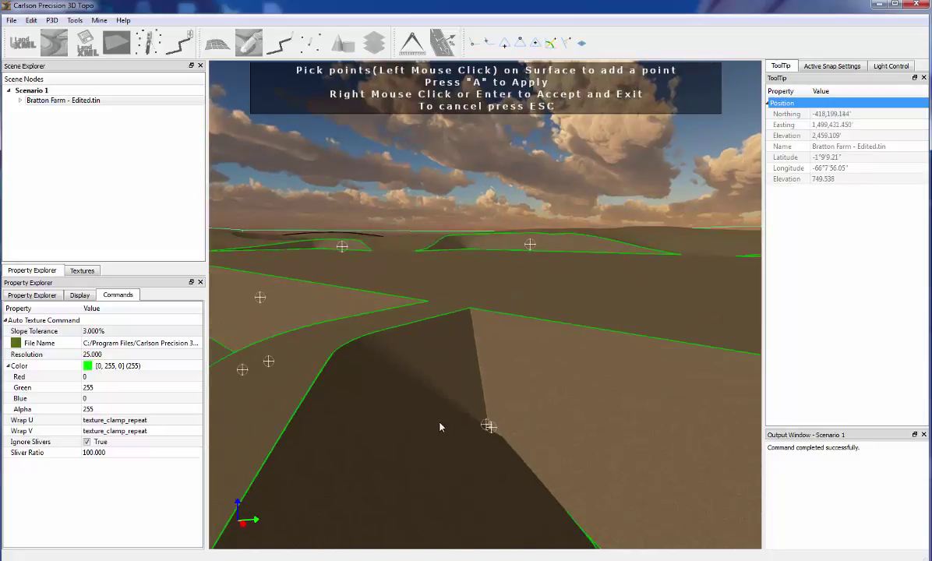
{"action": "scroll", "coordinate": [440, 426], "scroll_direction": "down", "scroll_amount": 8}
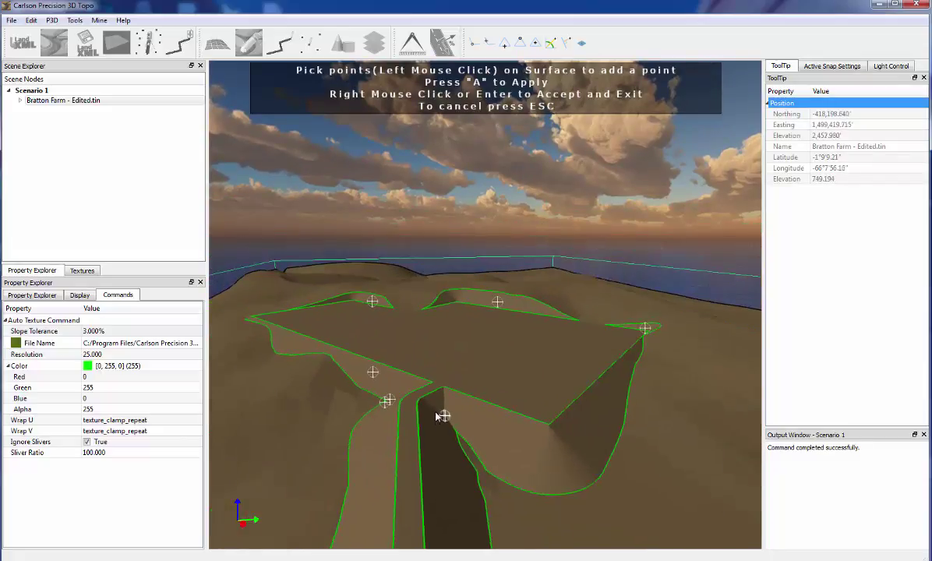
{"action": "scroll", "coordinate": [438, 415], "scroll_direction": "down", "scroll_amount": 2}
{"action": "middle_click_drag", "start_coordinate": [394, 456], "coordinate": [611, 474]}
{"action": "middle_click_drag", "start_coordinate": [464, 474], "coordinate": [541, 466]}
{"action": "scroll", "coordinate": [431, 407], "scroll_direction": "up", "scroll_amount": 3}
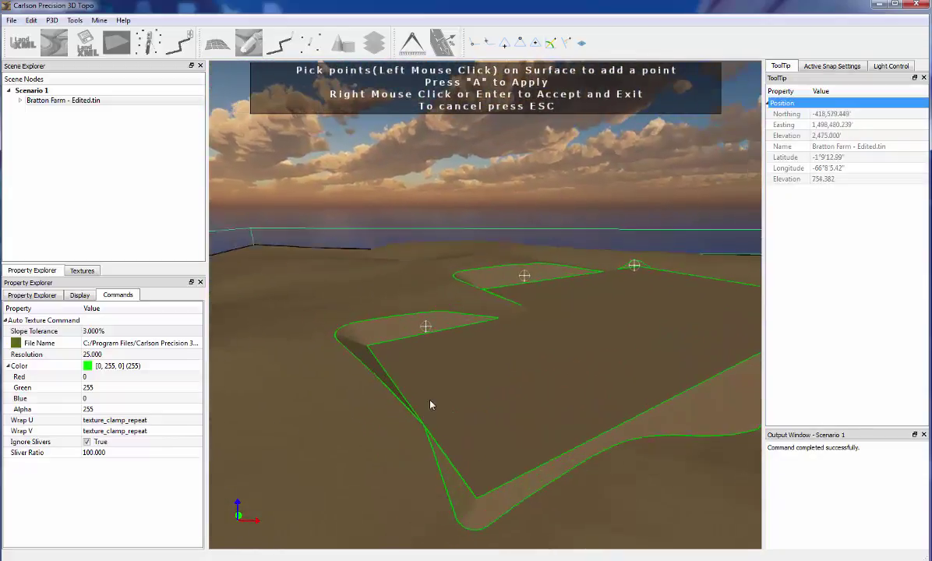
{"action": "middle_click_drag", "start_coordinate": [439, 441], "coordinate": [587, 491]}
{"action": "middle_click_drag", "start_coordinate": [599, 327], "coordinate": [450, 418]}
{"action": "scroll", "coordinate": [505, 454], "scroll_direction": "up", "scroll_amount": 3}
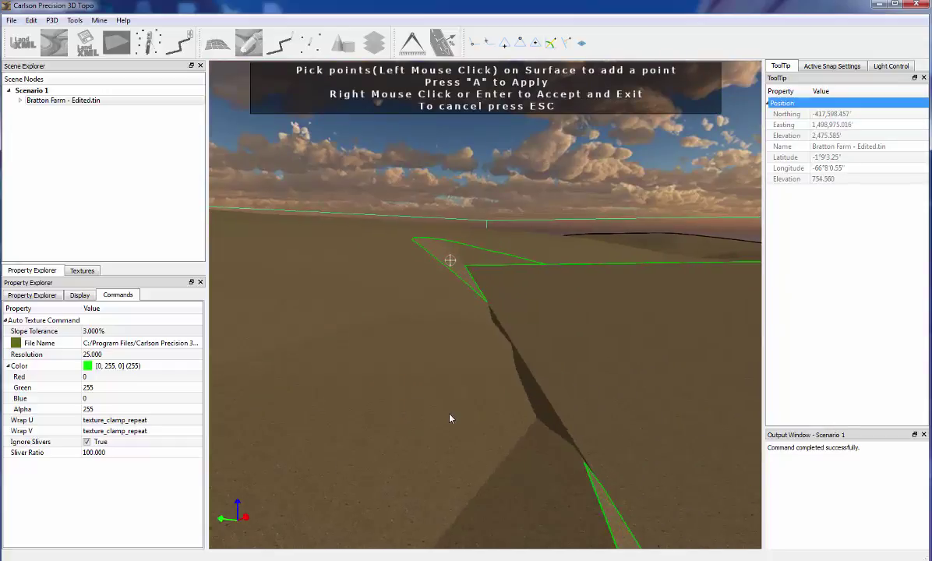
{"action": "left_click", "coordinate": [536, 399]}
Step: Add the long narrow side slope along the lower stretch of the access road to the selection
{"action": "mouse_move", "coordinate": [686, 344]}
{"action": "middle_mouse_down"}
{"action": "mouse_move", "coordinate": [567, 455]}
{"action": "mouse_move", "coordinate": [243, 461]}
{"action": "mouse_move", "coordinate": [269, 372]}
{"action": "mouse_move", "coordinate": [291, 360]}
{"action": "mouse_move", "coordinate": [400, 418]}
{"action": "mouse_move", "coordinate": [447, 463]}
{"action": "mouse_move", "coordinate": [385, 372]}
{"action": "mouse_move", "coordinate": [376, 374]}
{"action": "middle_mouse_up"}
{"action": "scroll", "coordinate": [296, 360], "scroll_direction": "down", "scroll_amount": 4}
{"action": "scroll", "coordinate": [446, 462], "scroll_direction": "up", "scroll_amount": 4}
{"action": "left_click", "coordinate": [377, 369]}
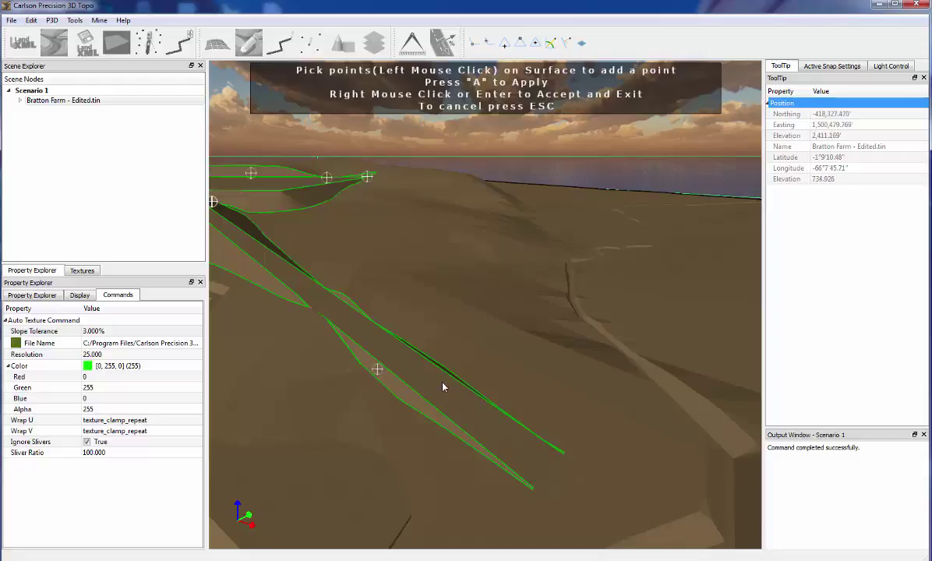
Step: Fill the gap between the selected slopes along the access road's edge by picking its remaining thin strips
{"action": "mouse_move", "coordinate": [442, 386]}
{"action": "middle_mouse_down"}
{"action": "mouse_move", "coordinate": [316, 387]}
{"action": "mouse_move", "coordinate": [491, 405]}
{"action": "mouse_move", "coordinate": [272, 307]}
{"action": "mouse_move", "coordinate": [323, 324]}
{"action": "mouse_move", "coordinate": [329, 353]}
{"action": "mouse_move", "coordinate": [336, 353]}
{"action": "mouse_move", "coordinate": [298, 321]}
{"action": "mouse_move", "coordinate": [332, 305]}
{"action": "mouse_move", "coordinate": [345, 343]}
{"action": "mouse_move", "coordinate": [327, 397]}
{"action": "middle_mouse_up"}
{"action": "scroll", "coordinate": [335, 352], "scroll_direction": "up", "scroll_amount": 5}
{"action": "left_click", "coordinate": [357, 310]}
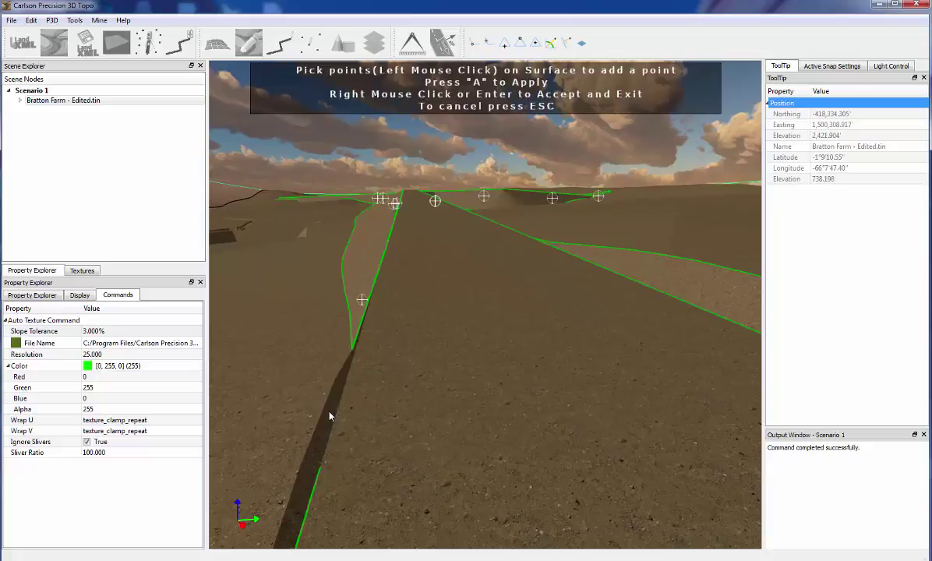
{"action": "left_click", "coordinate": [328, 411]}
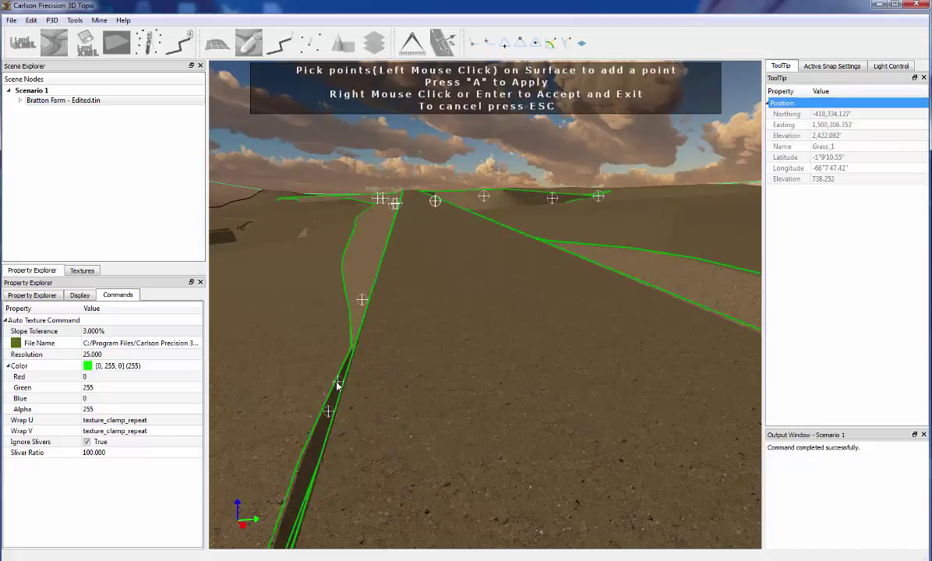
{"action": "left_click", "coordinate": [335, 383]}
{"action": "scroll", "coordinate": [337, 387], "scroll_direction": "down", "scroll_amount": 3}
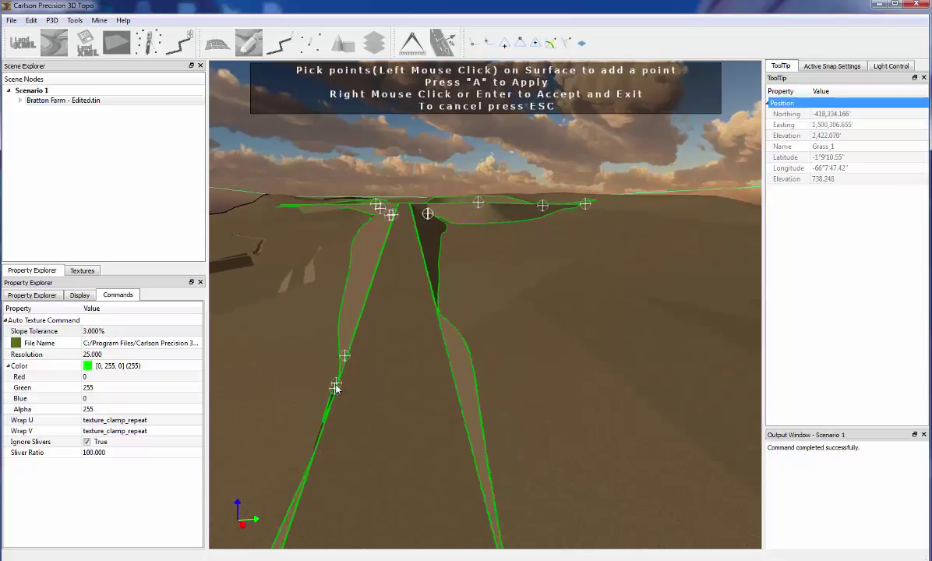
{"action": "middle_click_drag", "start_coordinate": [339, 449], "coordinate": [397, 448]}
{"action": "scroll", "coordinate": [435, 416], "scroll_direction": "up", "scroll_amount": 5}
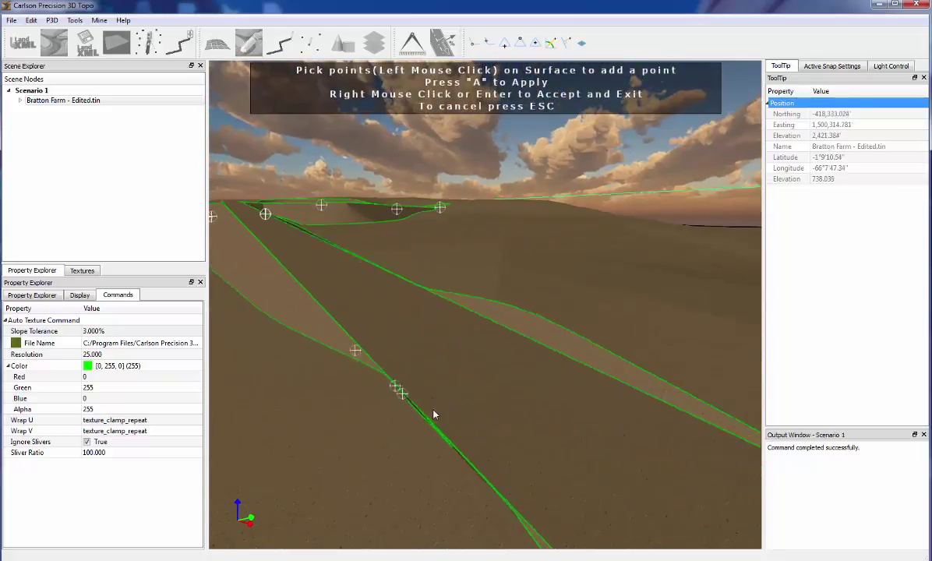
{"action": "middle_click_drag", "start_coordinate": [432, 418], "coordinate": [310, 309]}
{"action": "scroll", "coordinate": [310, 310], "scroll_direction": "down", "scroll_amount": 5}
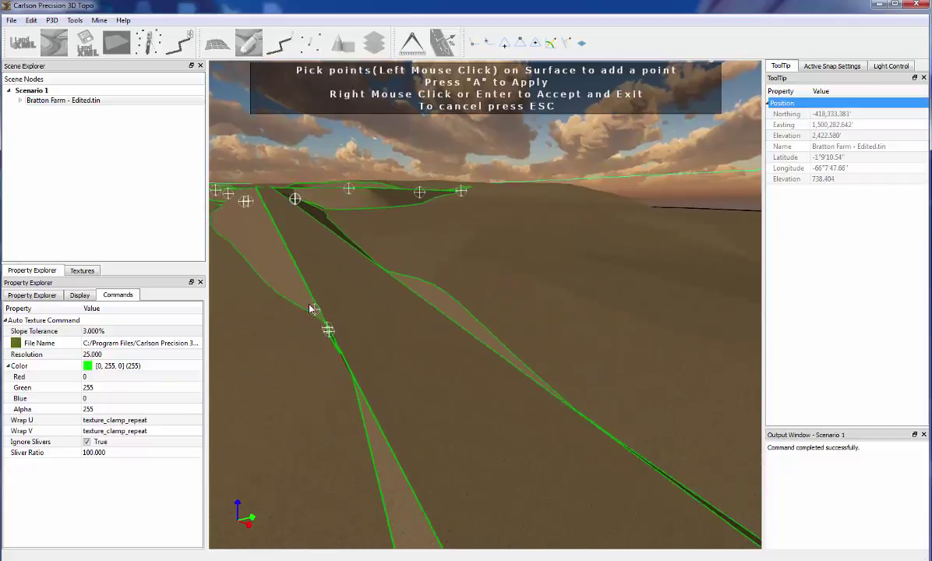
Step: Apply the grass texture to the selected side slopes of the pad and access road
{"action": "scroll", "coordinate": [318, 317], "scroll_direction": "up", "scroll_amount": 5}
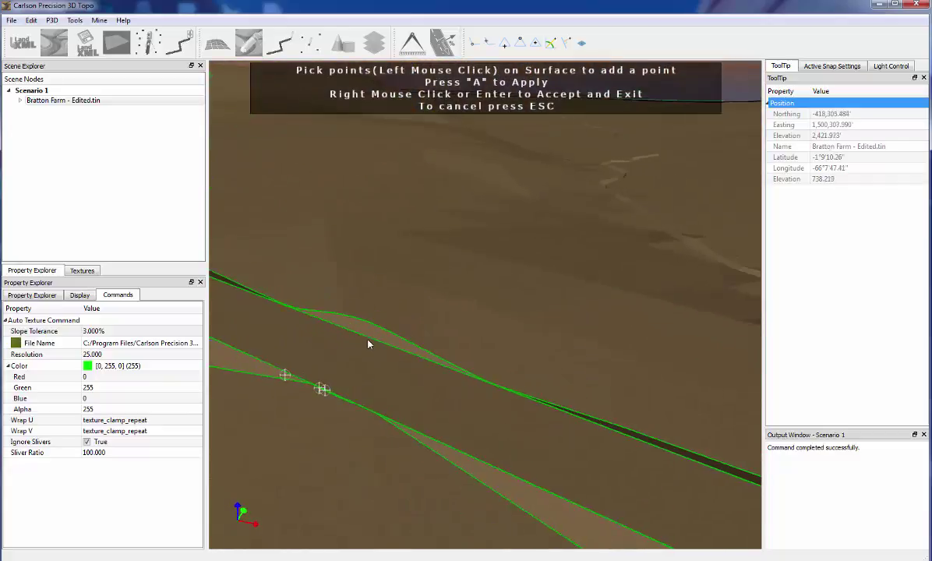
{"action": "middle_click_drag", "start_coordinate": [349, 316], "coordinate": [527, 299]}
{"action": "right_click", "coordinate": [413, 309]}
Step: Start Auto Texture again on the Bratton Farm surface with the Paving texture Ashphalt_1.png
{"action": "right_click", "coordinate": [525, 299]}
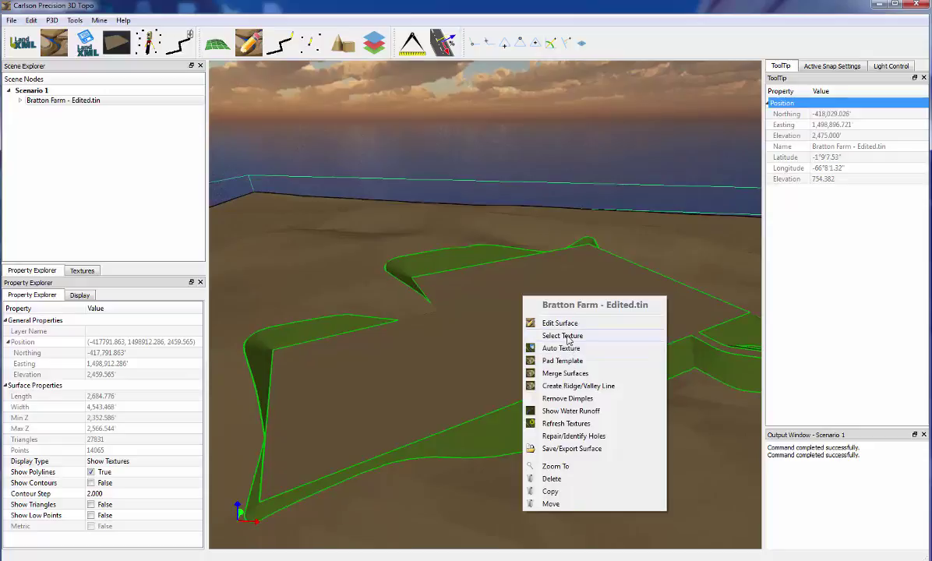
{"action": "left_click", "coordinate": [525, 348]}
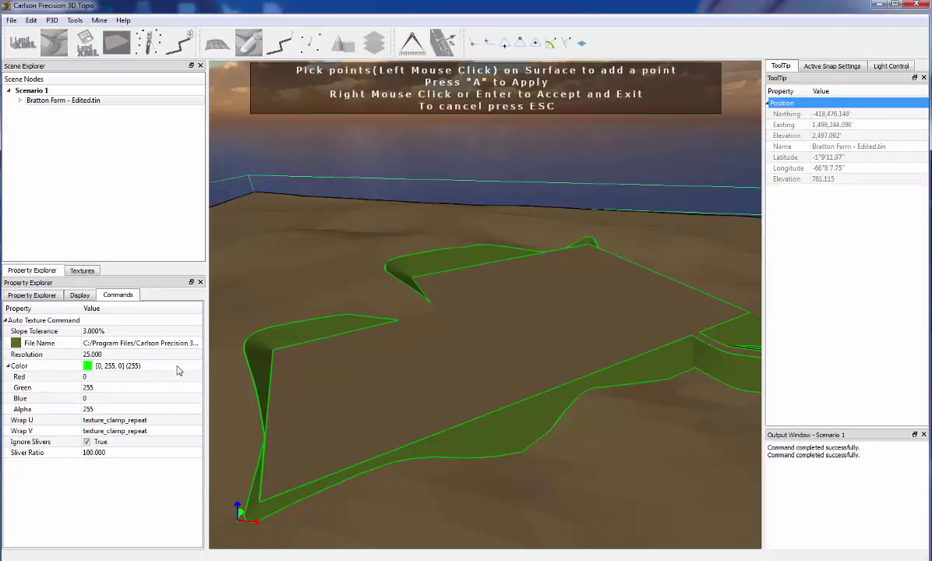
{"action": "left_click", "coordinate": [166, 343]}
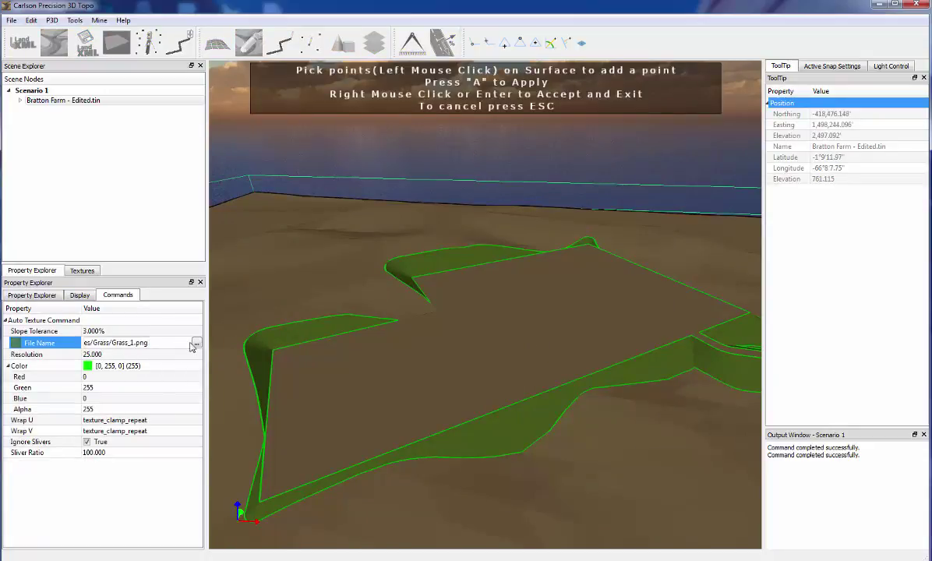
{"action": "left_click", "coordinate": [196, 343]}
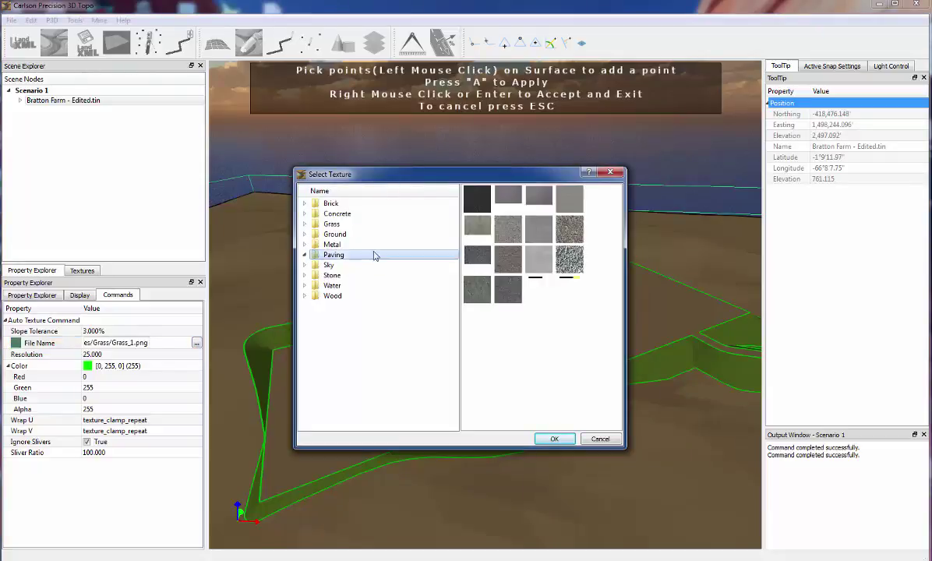
{"action": "left_click", "coordinate": [477, 198]}
{"action": "left_click", "coordinate": [552, 439]}
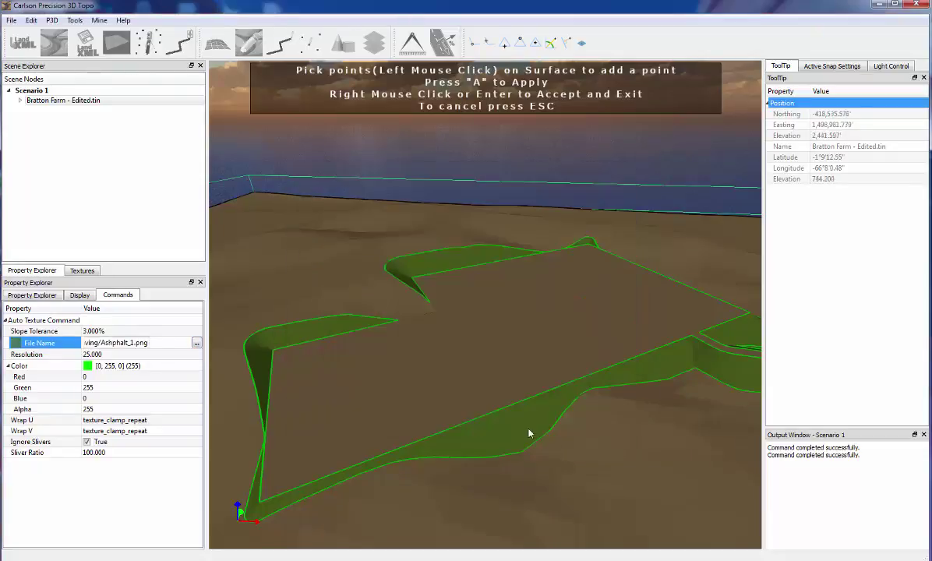
Step: Set the texture resolution to 10 and the outline color to red (255, 0, 0)
{"action": "left_click", "coordinate": [121, 355]}
{"action": "type", "text": "10"}
{"action": "key", "text": "Return"}
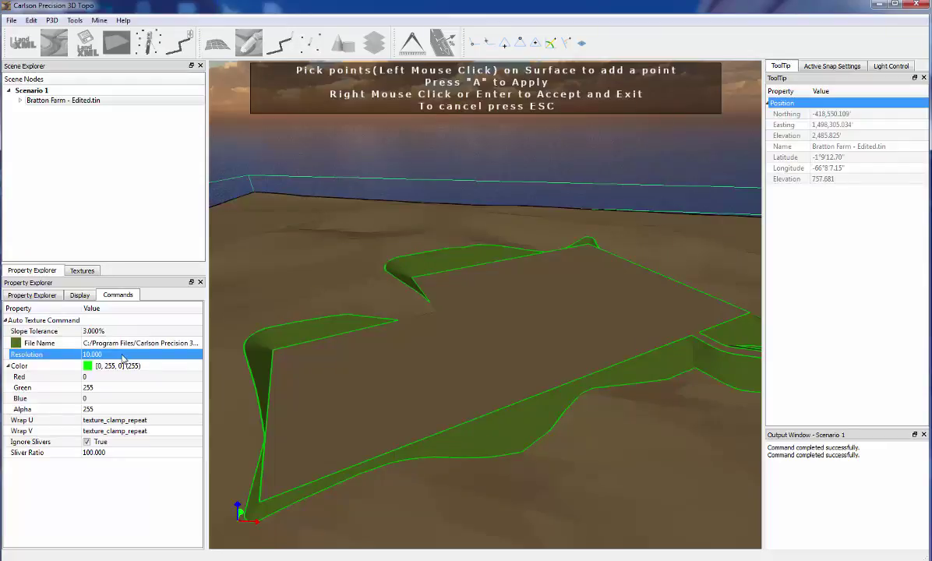
{"action": "left_click", "coordinate": [155, 368]}
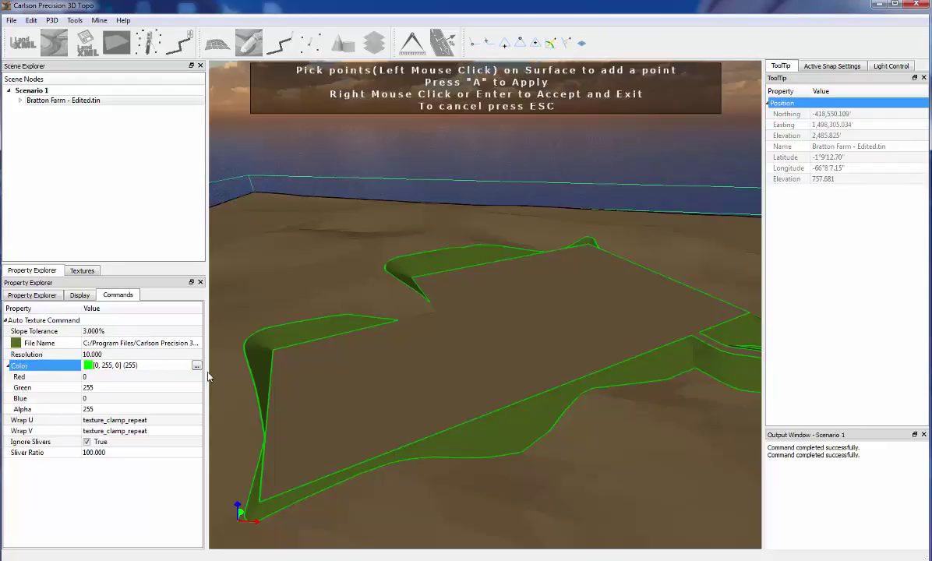
{"action": "left_click", "coordinate": [196, 365]}
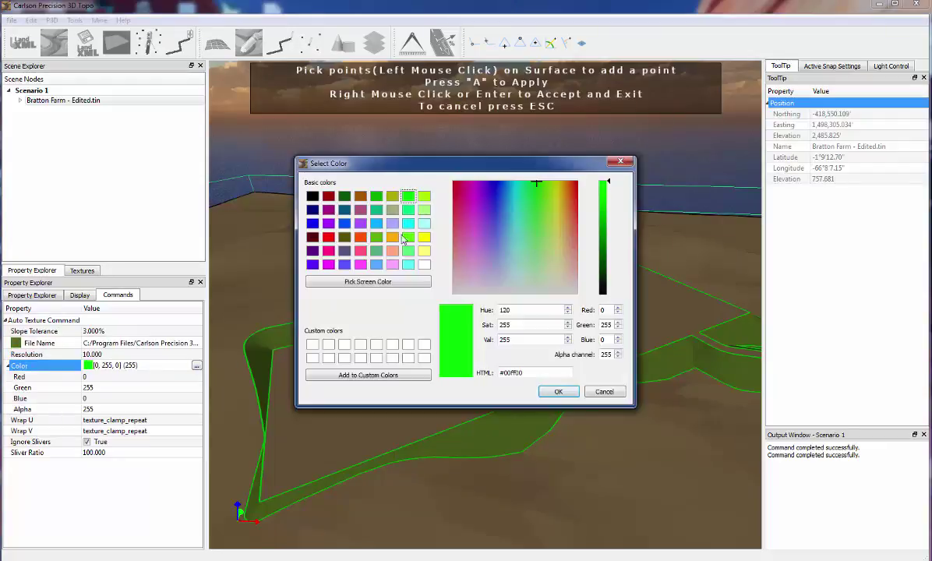
{"action": "left_click", "coordinate": [328, 236]}
{"action": "left_click", "coordinate": [558, 391]}
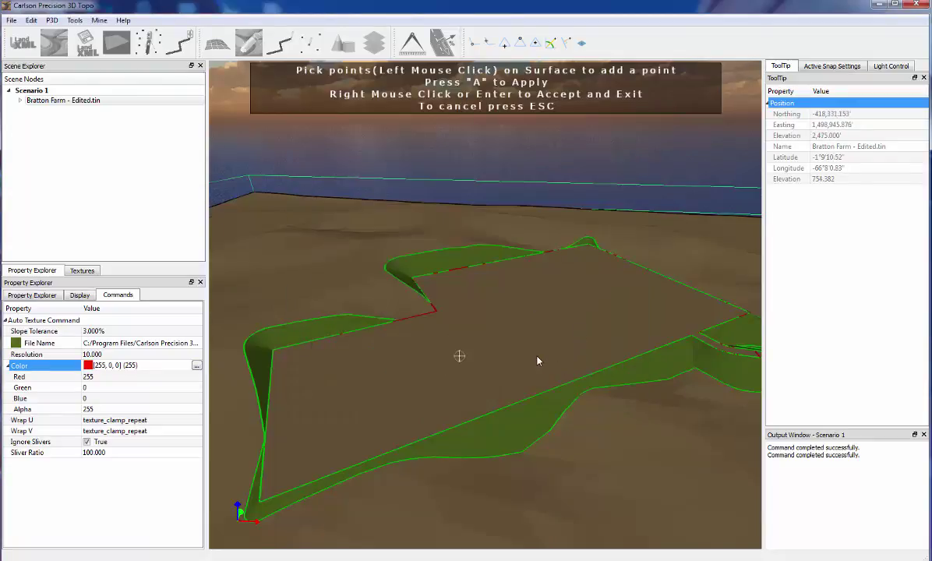
Step: Select the flat pad top and the full length of the access road, and apply the asphalt texture to them
{"action": "scroll", "coordinate": [537, 359], "scroll_direction": "down", "scroll_amount": 3}
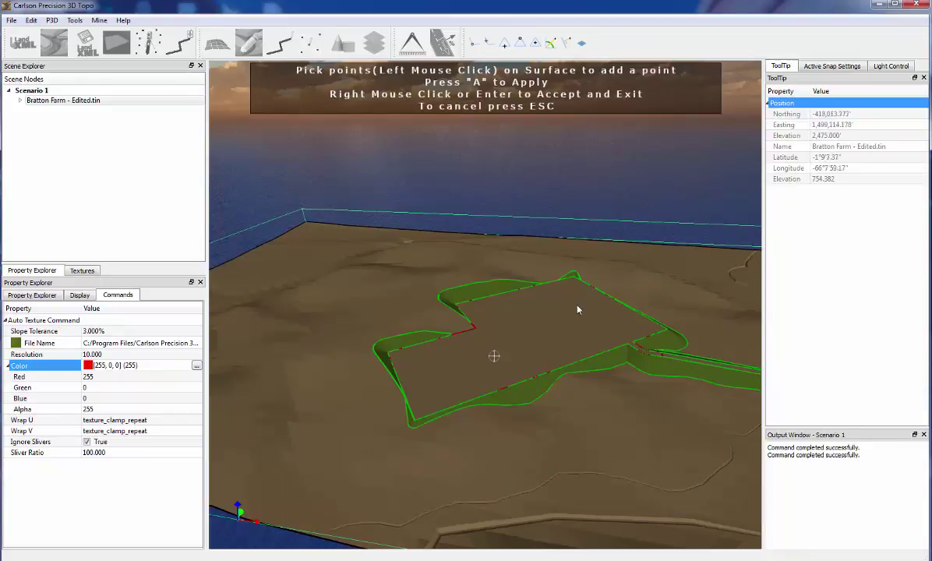
{"action": "middle_click_drag", "start_coordinate": [649, 354], "coordinate": [624, 354]}
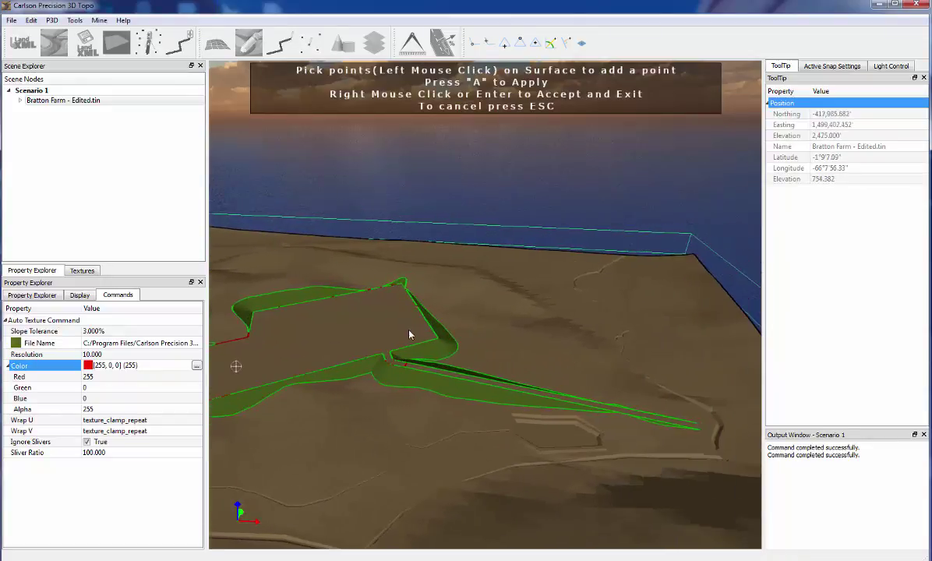
{"action": "scroll", "coordinate": [401, 390], "scroll_direction": "up", "scroll_amount": 5}
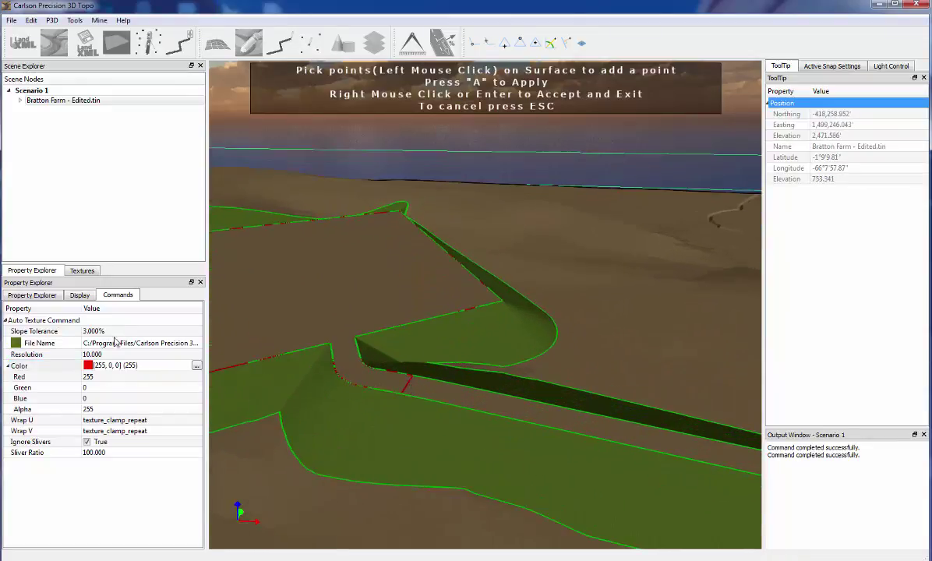
{"action": "left_click", "coordinate": [427, 391]}
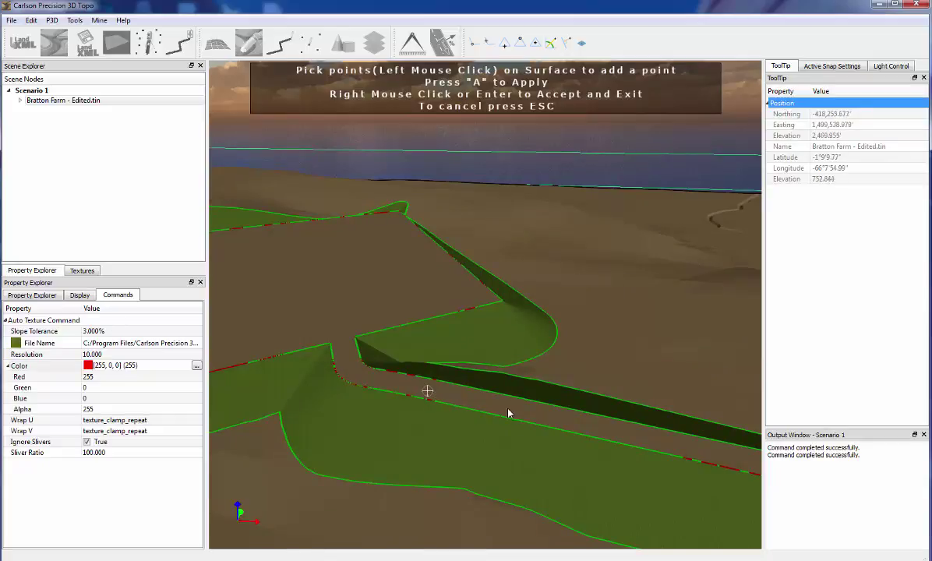
{"action": "scroll", "coordinate": [536, 411], "scroll_direction": "down", "scroll_amount": 4}
{"action": "middle_click_drag", "start_coordinate": [740, 459], "coordinate": [614, 438]}
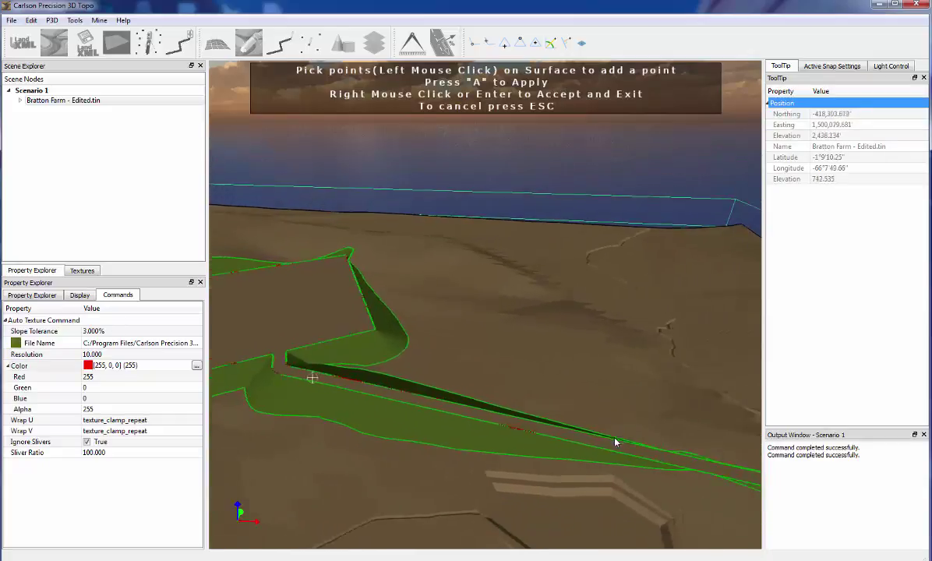
{"action": "scroll", "coordinate": [602, 436], "scroll_direction": "up", "scroll_amount": 2}
{"action": "scroll", "coordinate": [601, 439], "scroll_direction": "up", "scroll_amount": 5}
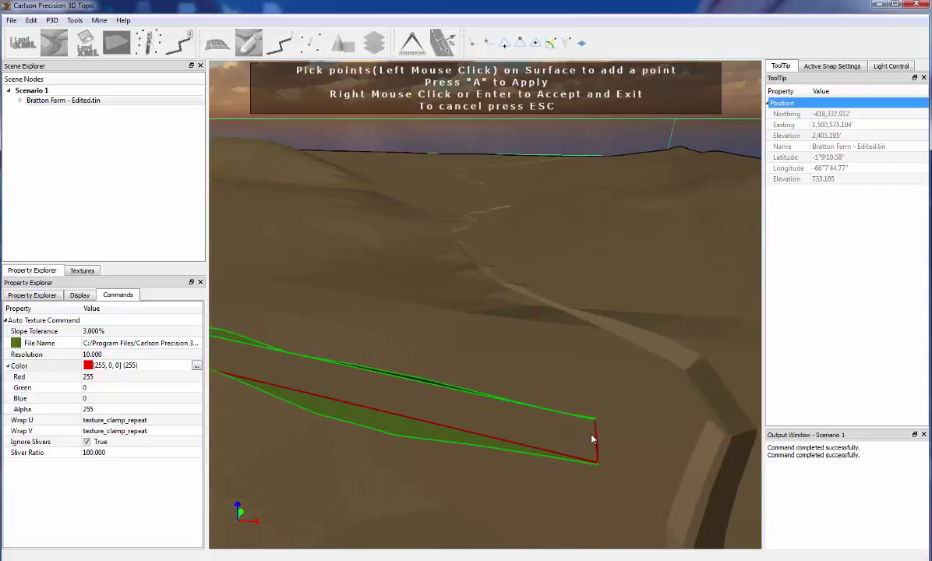
{"action": "right_click", "coordinate": [409, 375]}
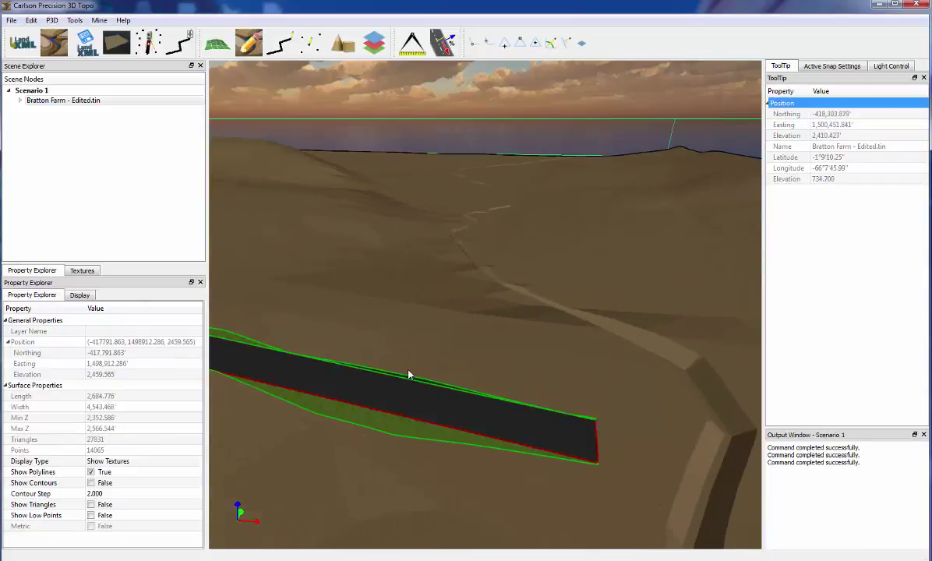
Step: Start another Auto Texture on the surface near the basin beside the access road, using the Grass texture Grass_1.png
{"action": "scroll", "coordinate": [410, 377], "scroll_direction": "down", "scroll_amount": 5}
{"action": "middle_click_drag", "start_coordinate": [365, 348], "coordinate": [450, 351]}
{"action": "middle_click_drag", "start_coordinate": [482, 405], "coordinate": [568, 372]}
{"action": "scroll", "coordinate": [568, 372], "scroll_direction": "up", "scroll_amount": 6}
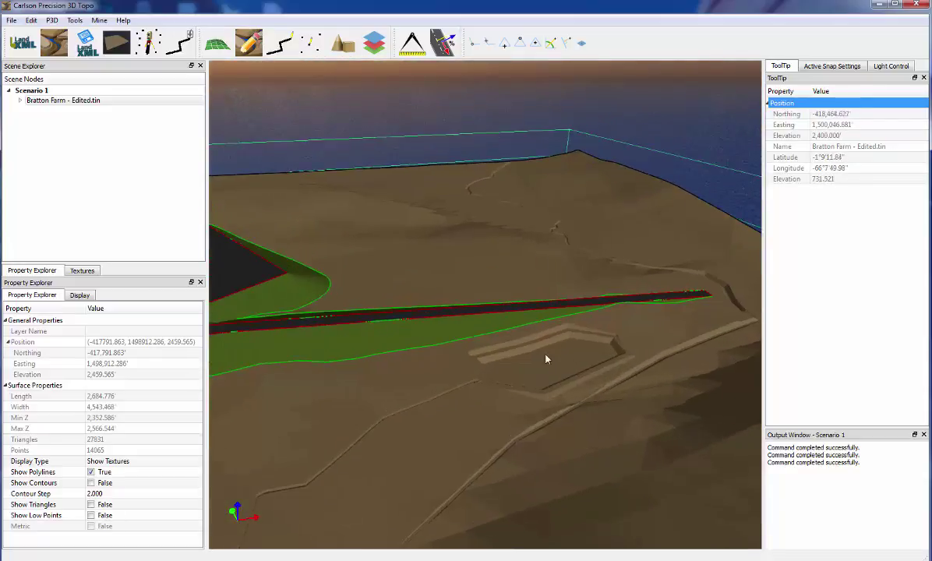
{"action": "scroll", "coordinate": [507, 405], "scroll_direction": "up", "scroll_amount": 3}
{"action": "middle_click_drag", "start_coordinate": [546, 417], "coordinate": [537, 391]}
{"action": "right_click", "coordinate": [530, 375]}
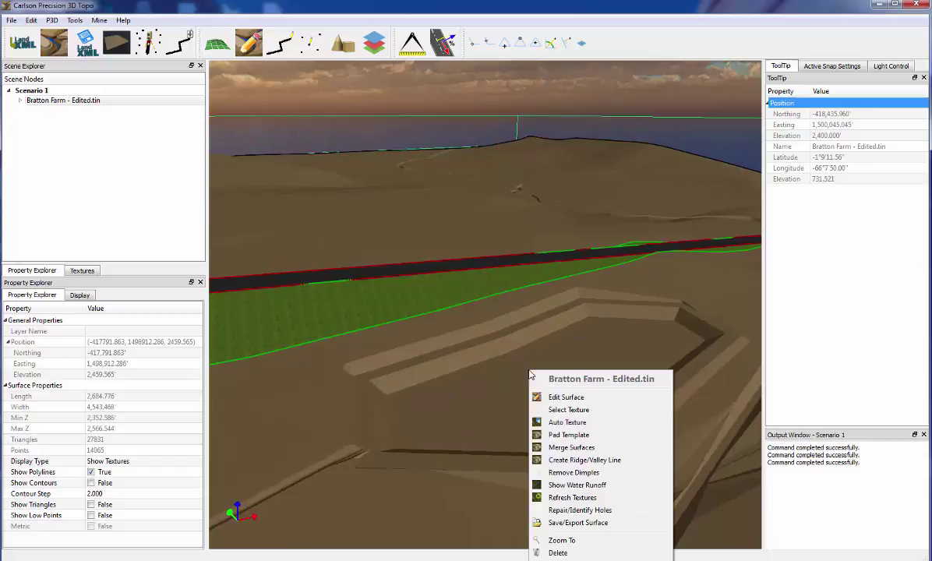
{"action": "left_click", "coordinate": [568, 421]}
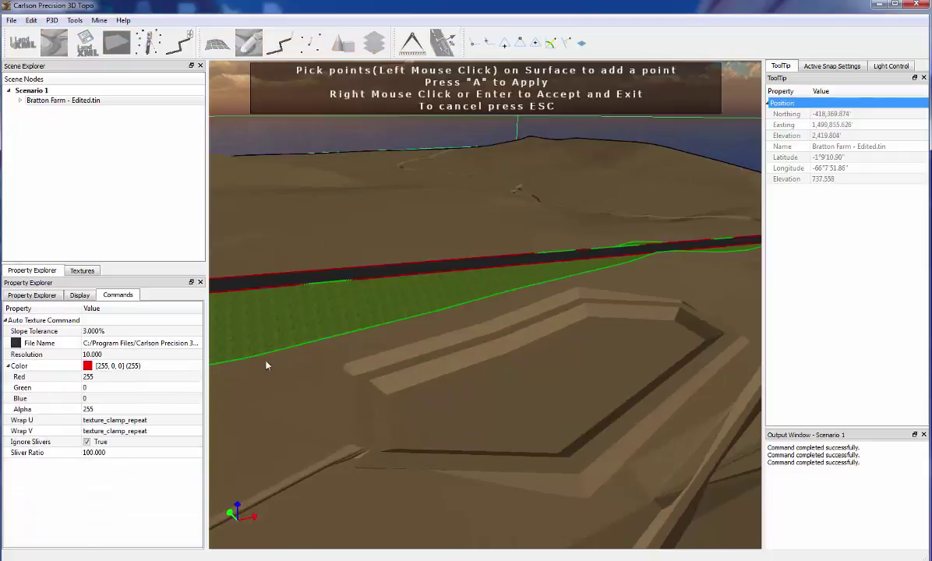
{"action": "left_click", "coordinate": [176, 342]}
{"action": "left_click", "coordinate": [196, 343]}
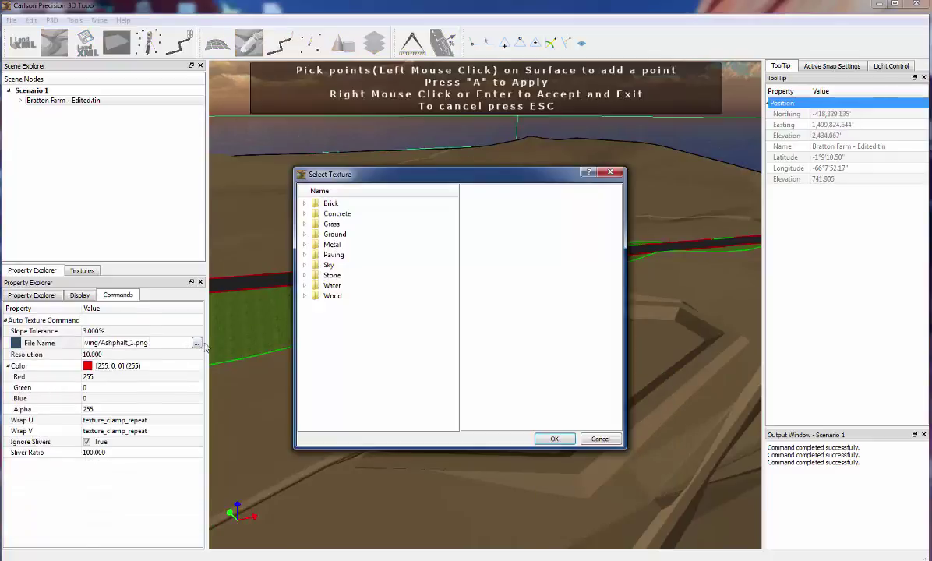
{"action": "left_click", "coordinate": [352, 223]}
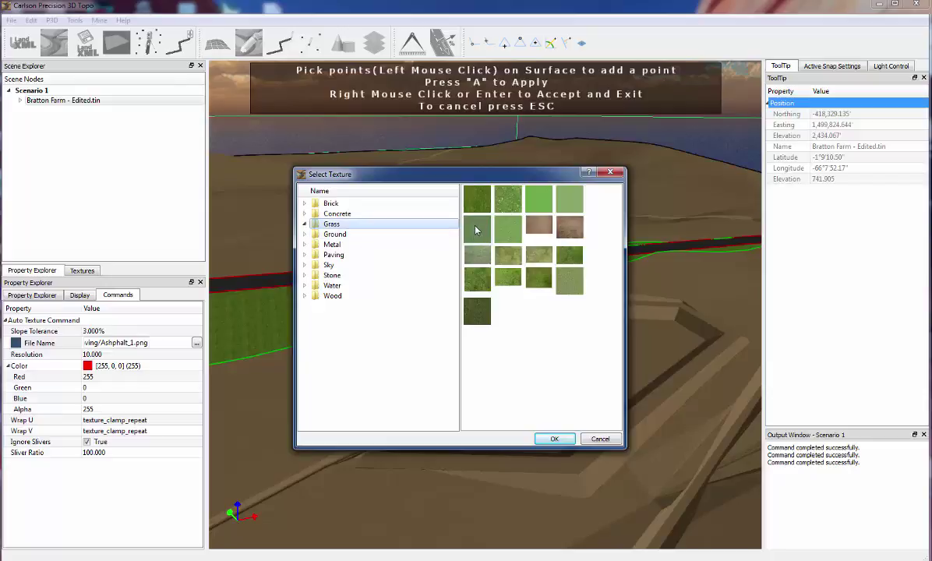
{"action": "left_click", "coordinate": [476, 197]}
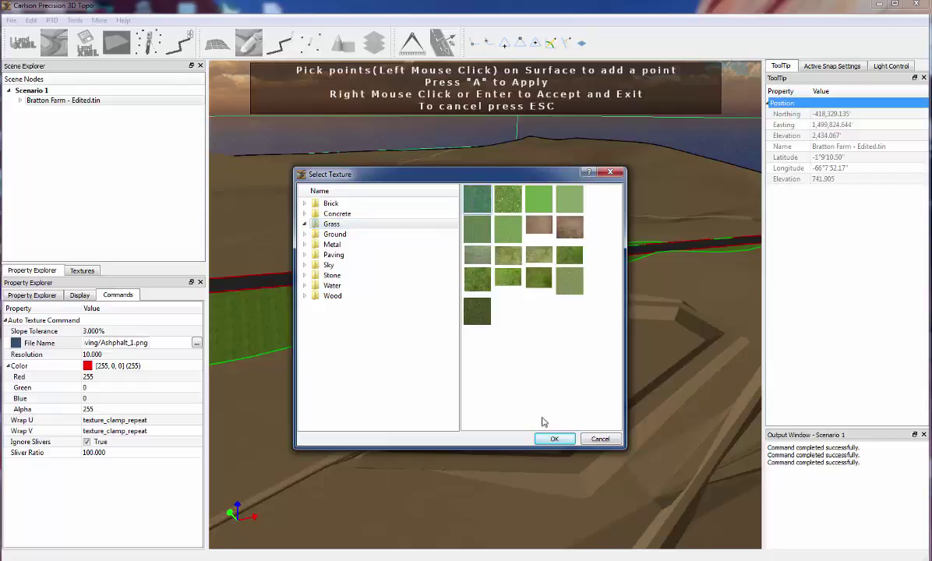
{"action": "left_click", "coordinate": [555, 440]}
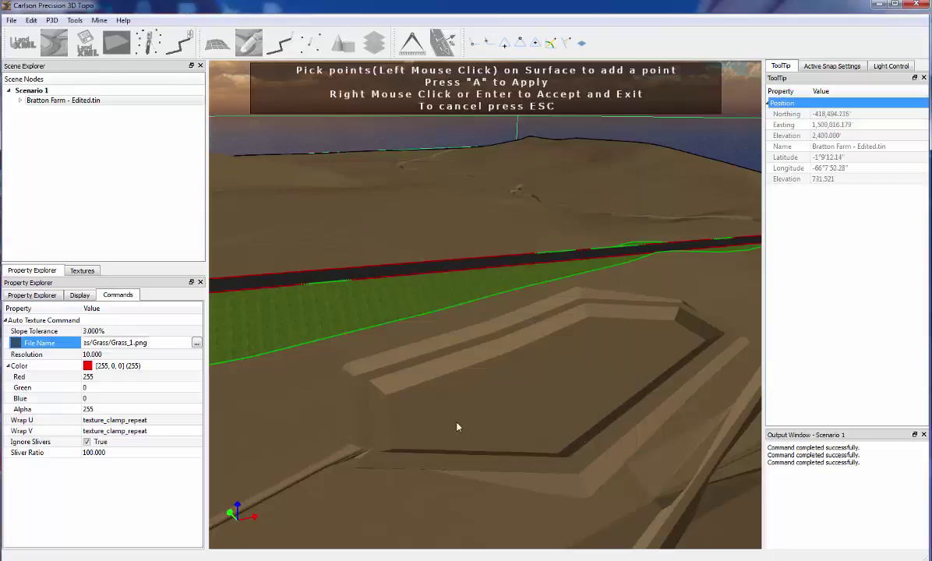
Step: Set the texture resolution to 25 and the outline color to bright green (85, 255, 0)
{"action": "left_click", "coordinate": [123, 354]}
{"action": "type", "text": "2"}
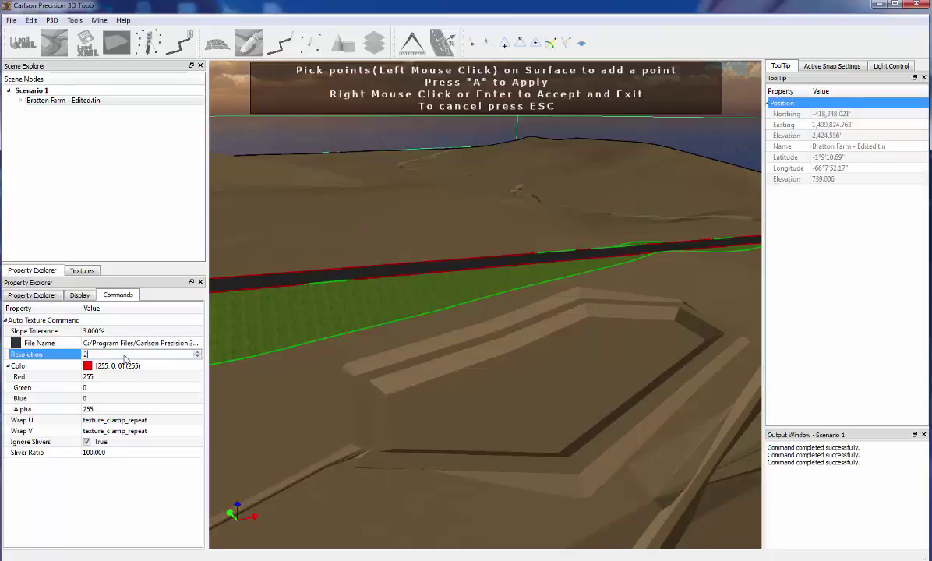
{"action": "type", "text": "5"}
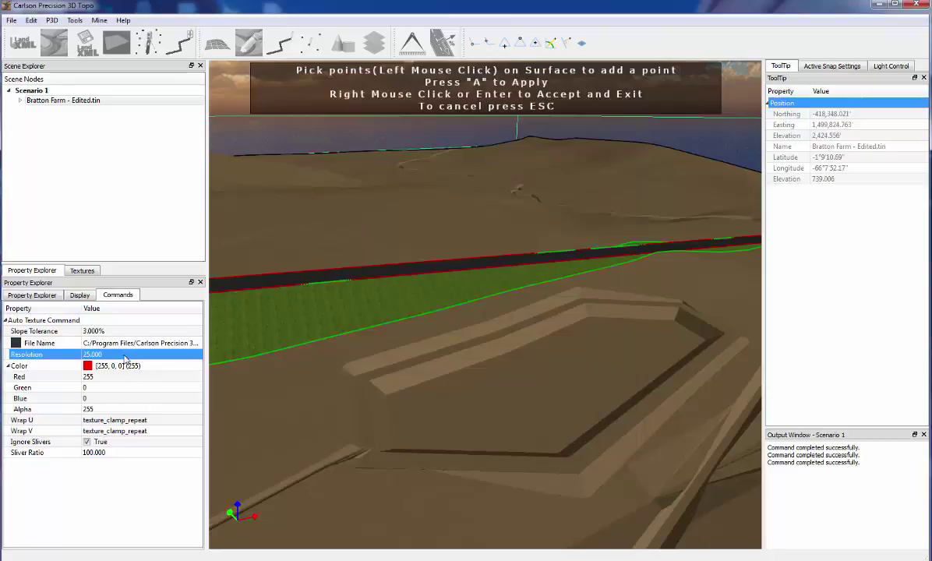
{"action": "left_click", "coordinate": [191, 366]}
{"action": "left_click", "coordinate": [197, 365]}
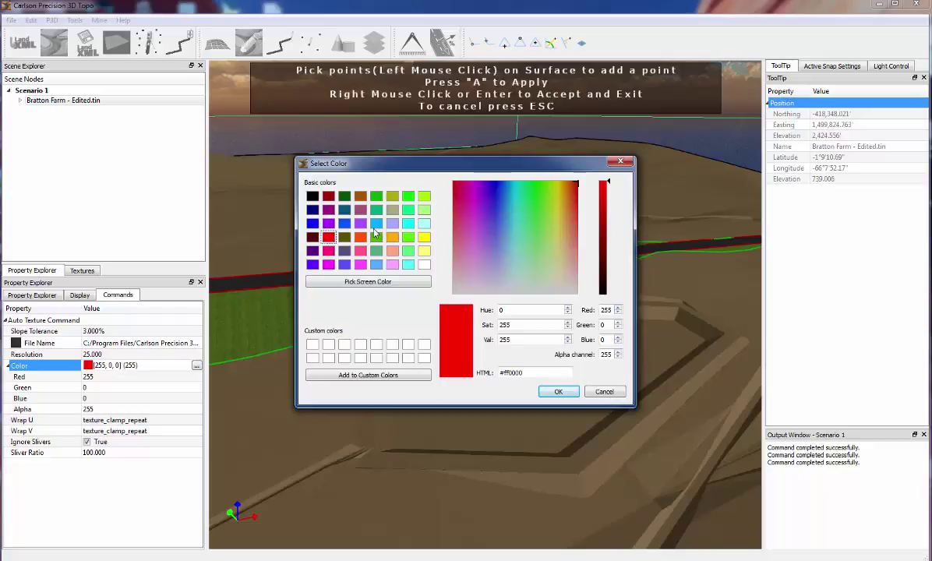
{"action": "left_click", "coordinate": [408, 197]}
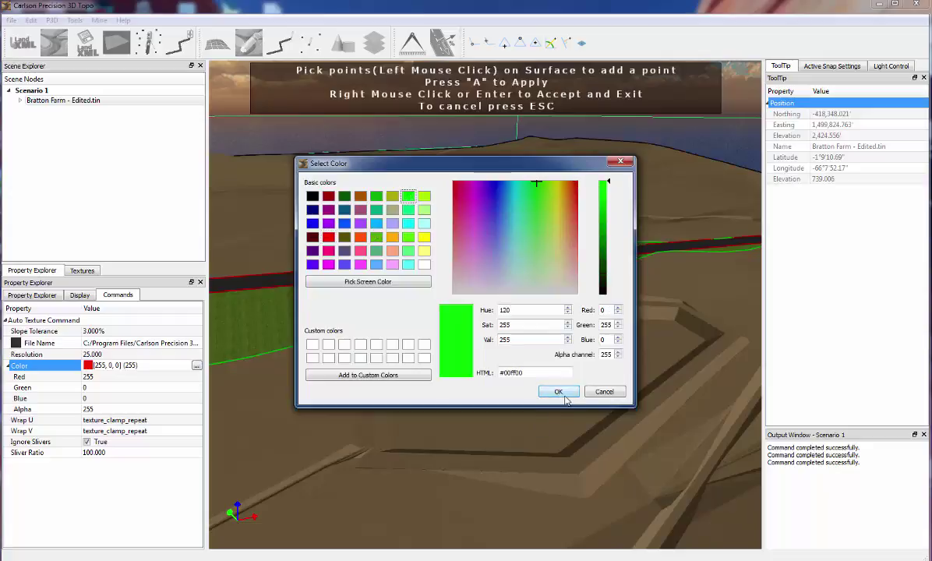
{"action": "left_click", "coordinate": [408, 209]}
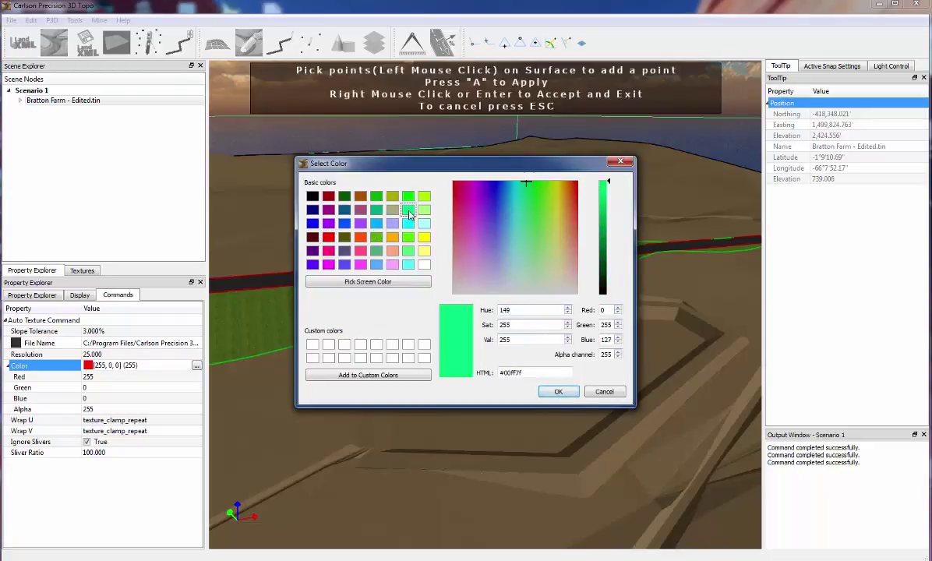
{"action": "left_click", "coordinate": [408, 237]}
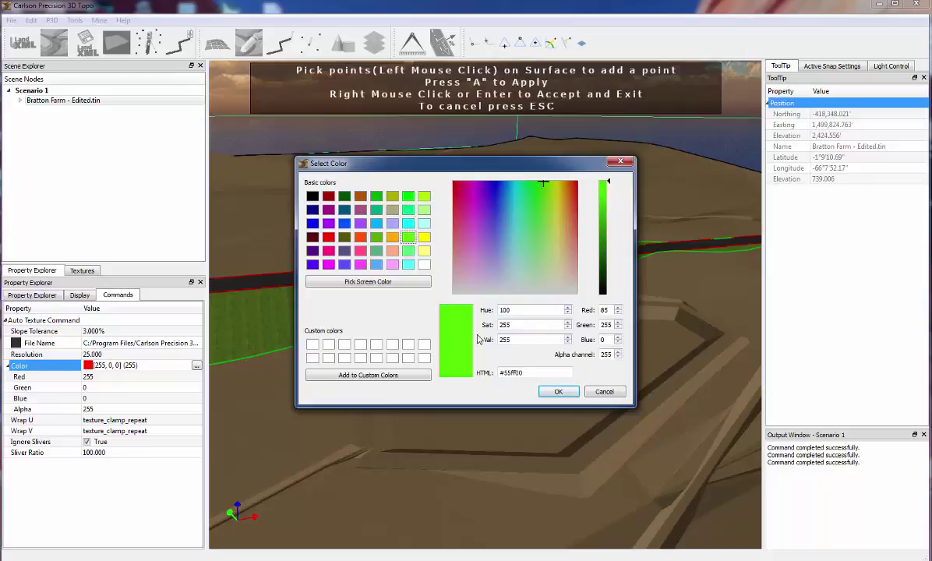
{"action": "left_click", "coordinate": [546, 391]}
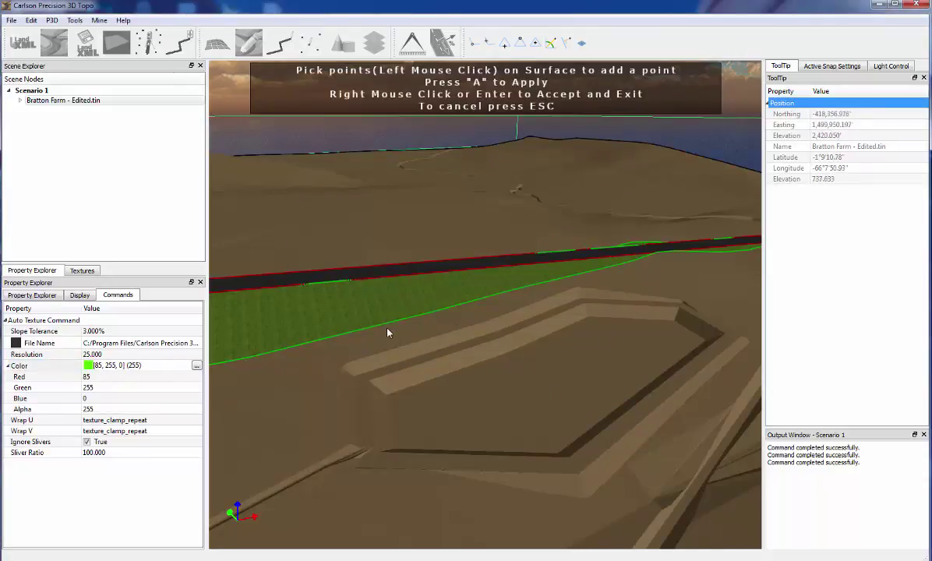
{"action": "middle_click_drag", "start_coordinate": [464, 330], "coordinate": [504, 388]}
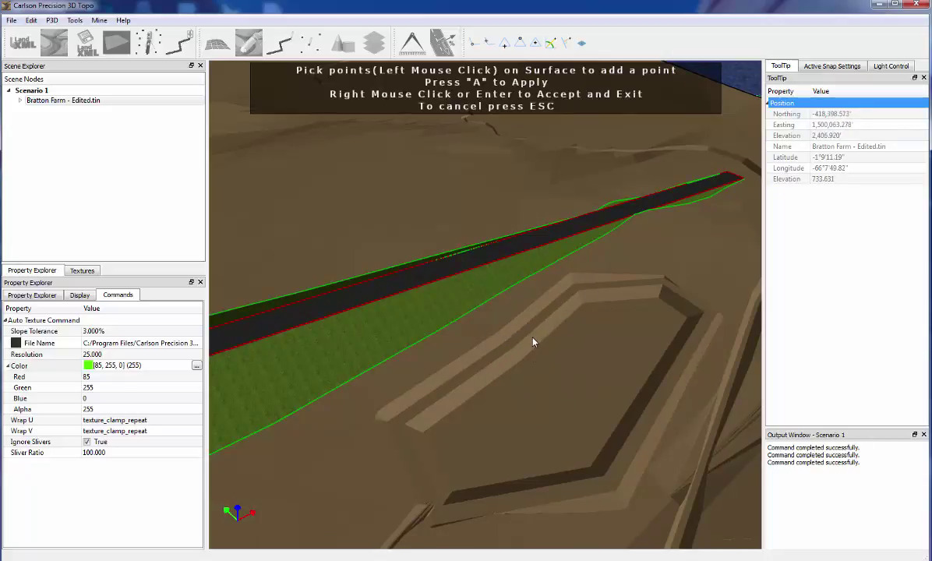
{"action": "scroll", "coordinate": [534, 341], "scroll_direction": "down", "scroll_amount": 5}
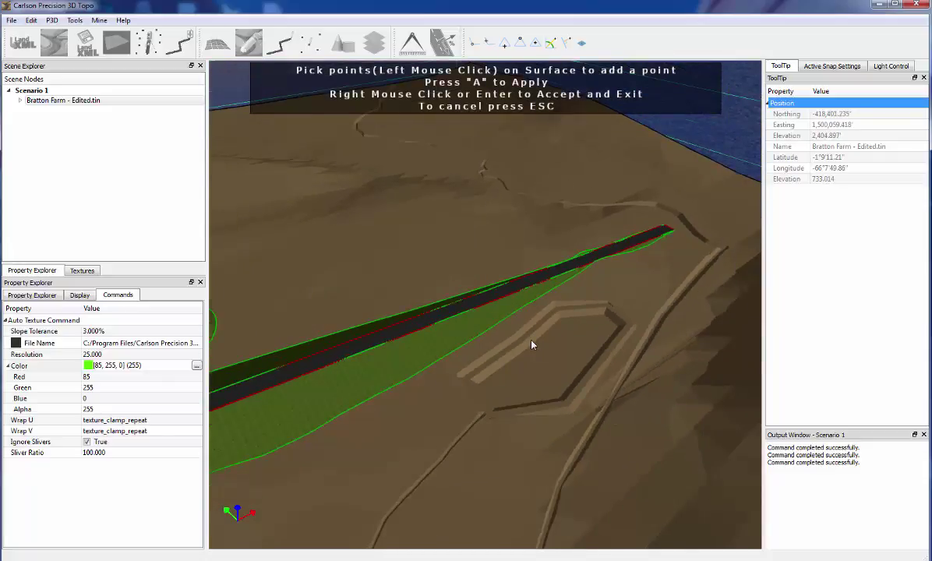
{"action": "scroll", "coordinate": [531, 346], "scroll_direction": "down", "scroll_amount": 2}
{"action": "scroll", "coordinate": [533, 352], "scroll_direction": "up", "scroll_amount": 6}
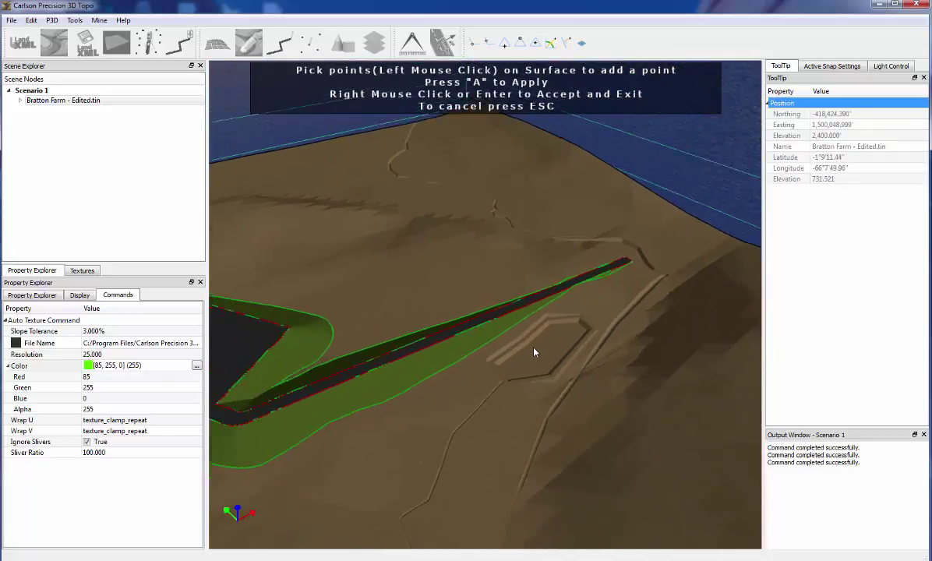
{"action": "scroll", "coordinate": [611, 303], "scroll_direction": "up", "scroll_amount": 3}
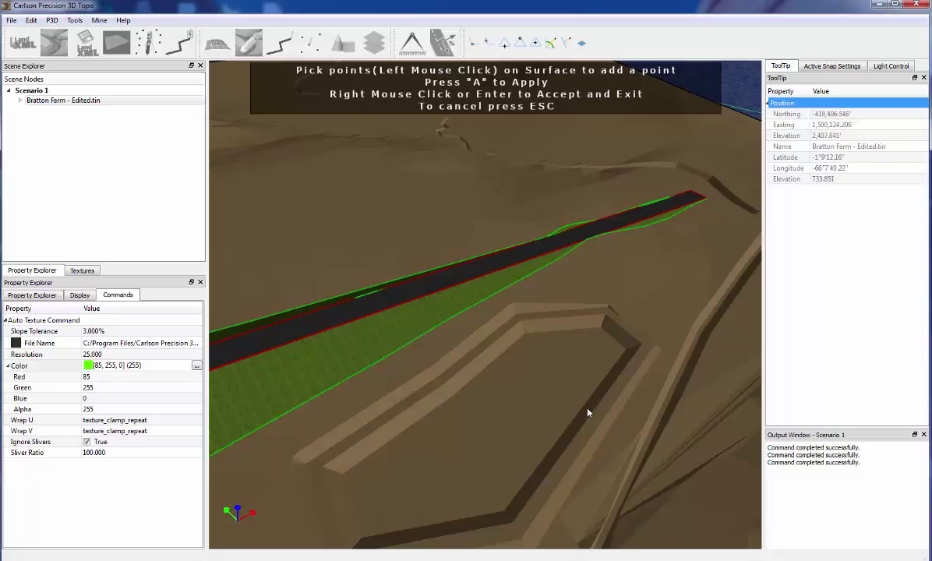
Step: Select the upper basin slope along the road side, bend to both ends, with the slope tolerance set to 10%
{"action": "middle_click_drag", "start_coordinate": [584, 407], "coordinate": [591, 391]}
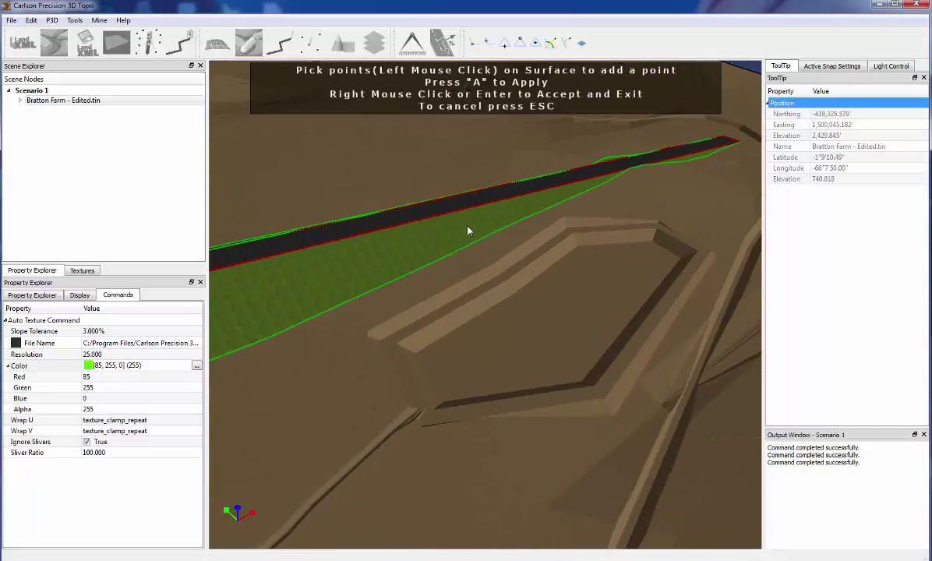
{"action": "left_click", "coordinate": [522, 254]}
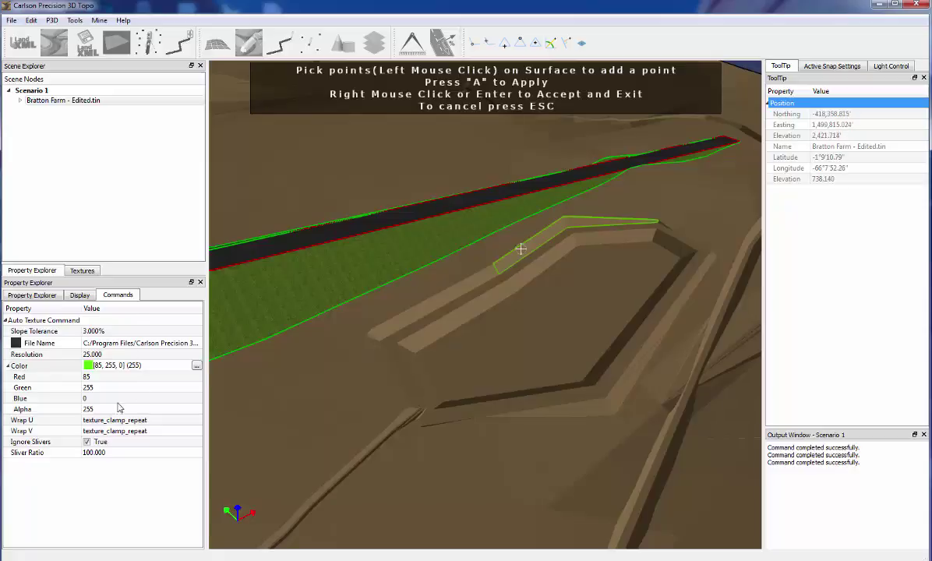
{"action": "left_click", "coordinate": [101, 331]}
{"action": "type", "text": "10"}
{"action": "key", "text": "Return"}
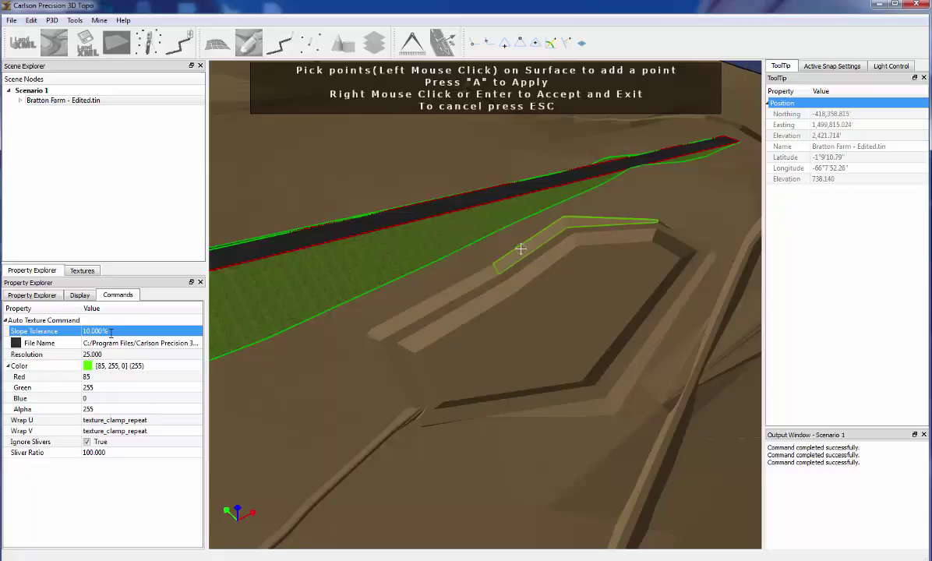
{"action": "left_click", "coordinate": [488, 272]}
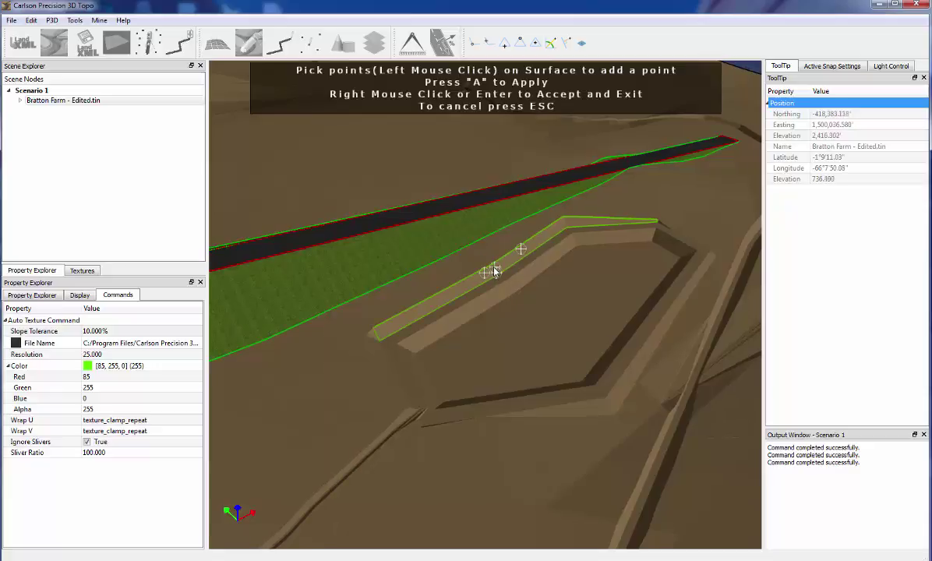
Step: Pick points on the lower basin slope below the road-side bench, on both sides of its shallow bend
{"action": "scroll", "coordinate": [441, 332], "scroll_direction": "up", "scroll_amount": 3}
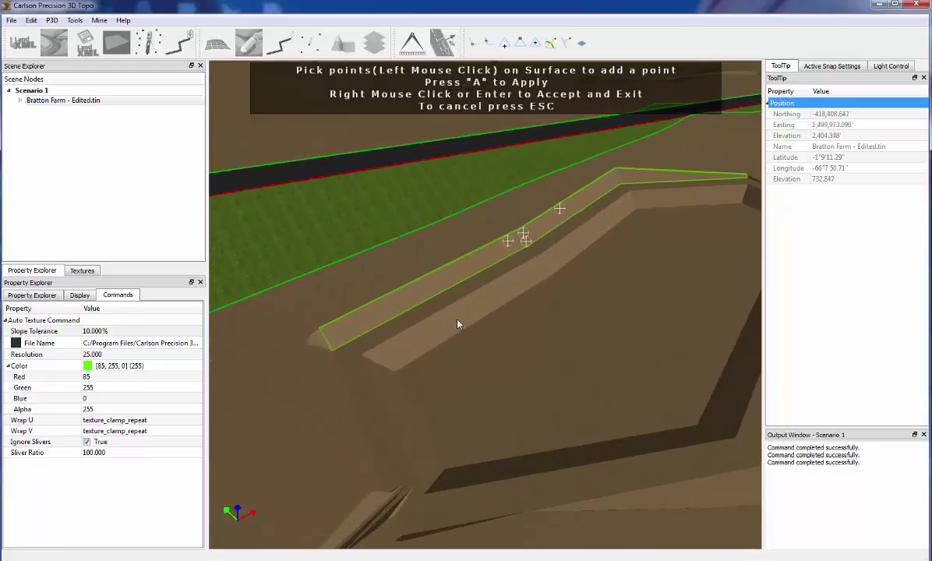
{"action": "left_click", "coordinate": [457, 321]}
{"action": "left_click", "coordinate": [555, 258]}
{"action": "scroll", "coordinate": [556, 259], "scroll_direction": "up", "scroll_amount": 3}
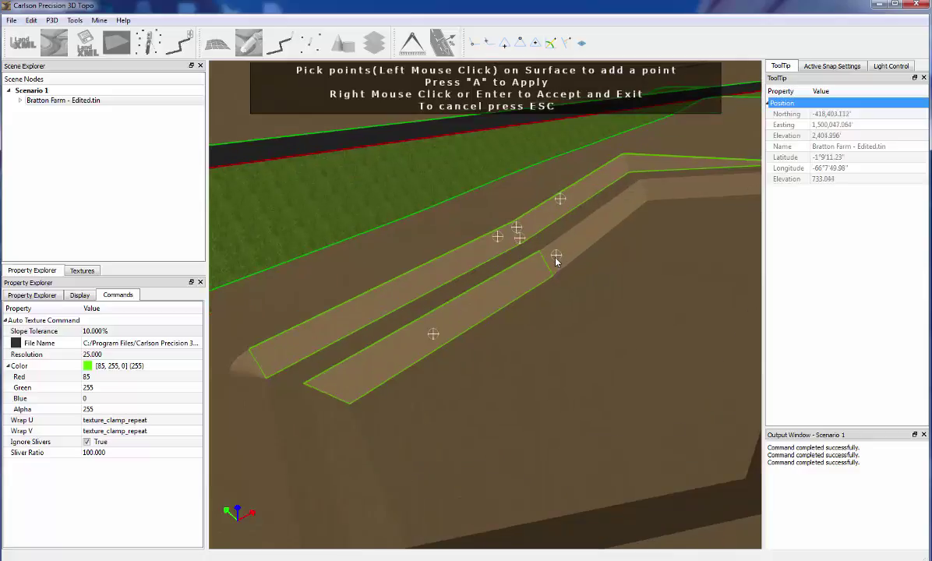
{"action": "scroll", "coordinate": [557, 256], "scroll_direction": "up", "scroll_amount": 5}
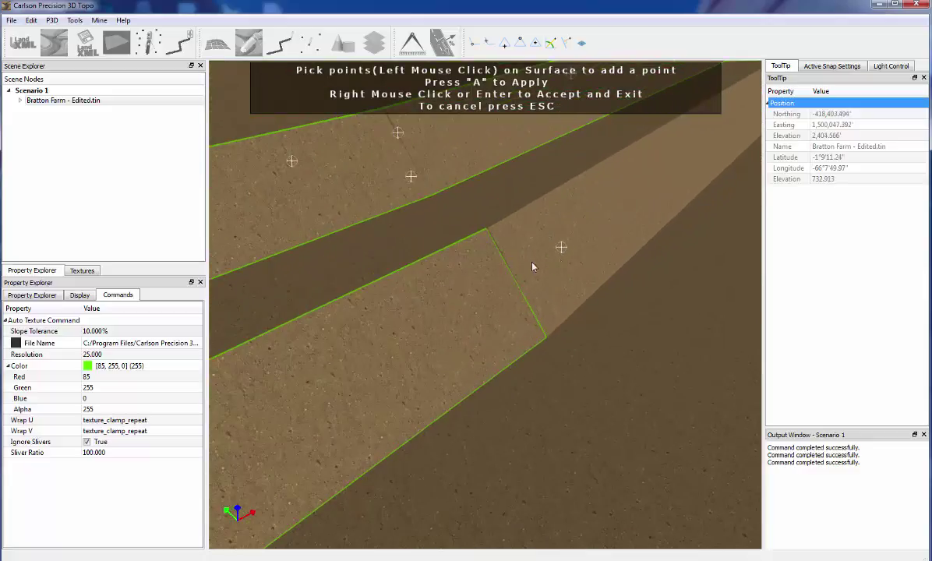
Step: Add the narrow sliver at the shallow bend of the lower road-side slope to the selection, joining its two faces
{"action": "middle_click_drag", "start_coordinate": [470, 264], "coordinate": [510, 260]}
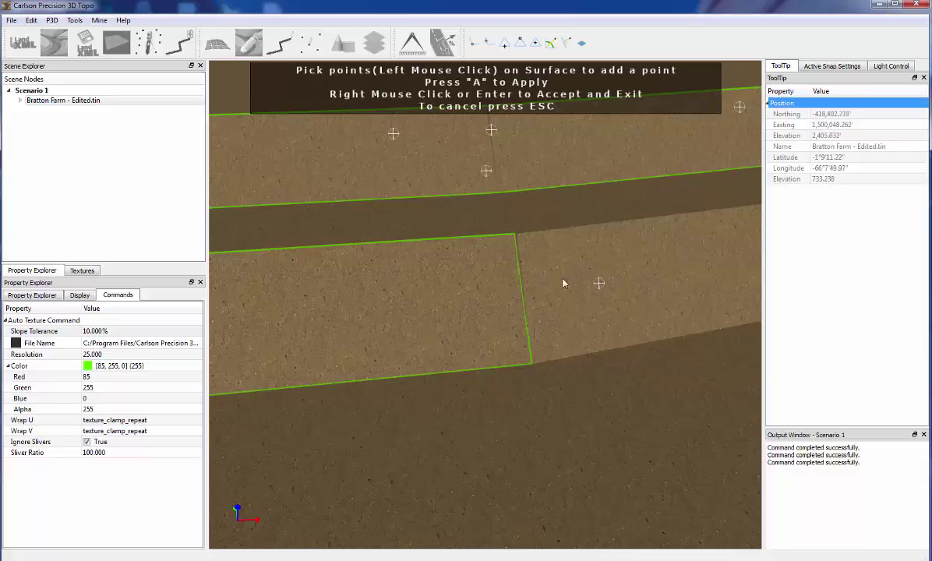
{"action": "scroll", "coordinate": [518, 254], "scroll_direction": "up", "scroll_amount": 6}
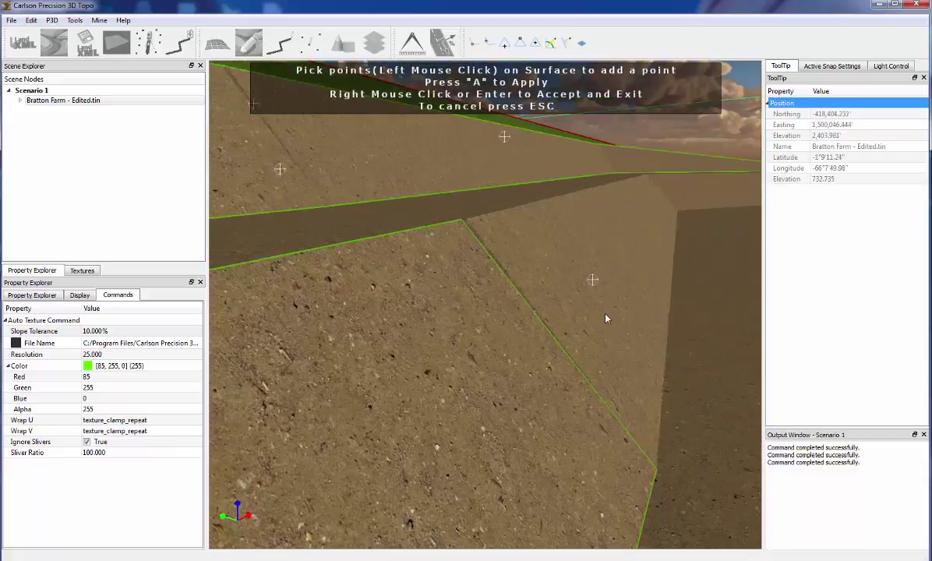
{"action": "scroll", "coordinate": [606, 317], "scroll_direction": "up", "scroll_amount": 6}
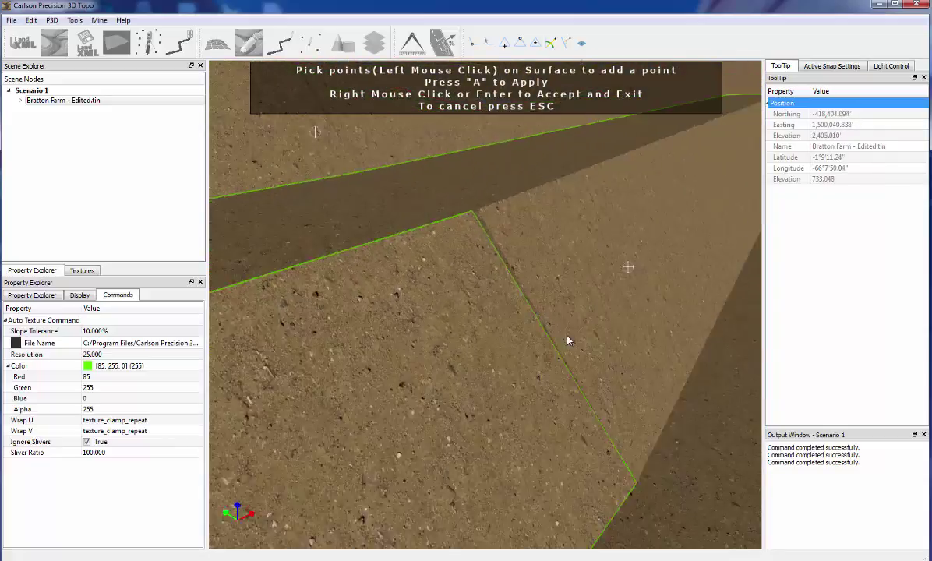
{"action": "middle_click_drag", "start_coordinate": [567, 340], "coordinate": [488, 218]}
{"action": "scroll", "coordinate": [520, 237], "scroll_direction": "up", "scroll_amount": 5}
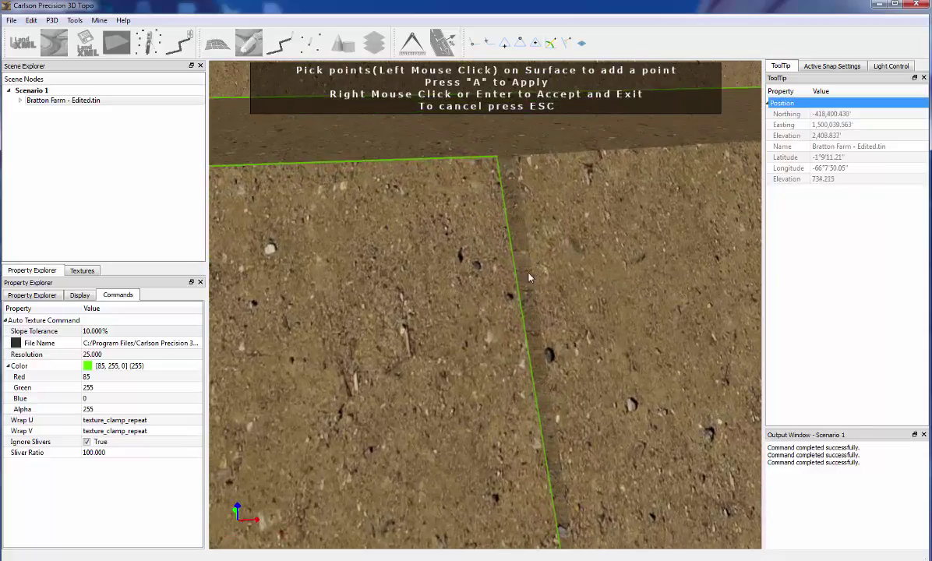
{"action": "middle_click_drag", "start_coordinate": [529, 277], "coordinate": [645, 307]}
{"action": "middle_click_drag", "start_coordinate": [320, 285], "coordinate": [459, 338]}
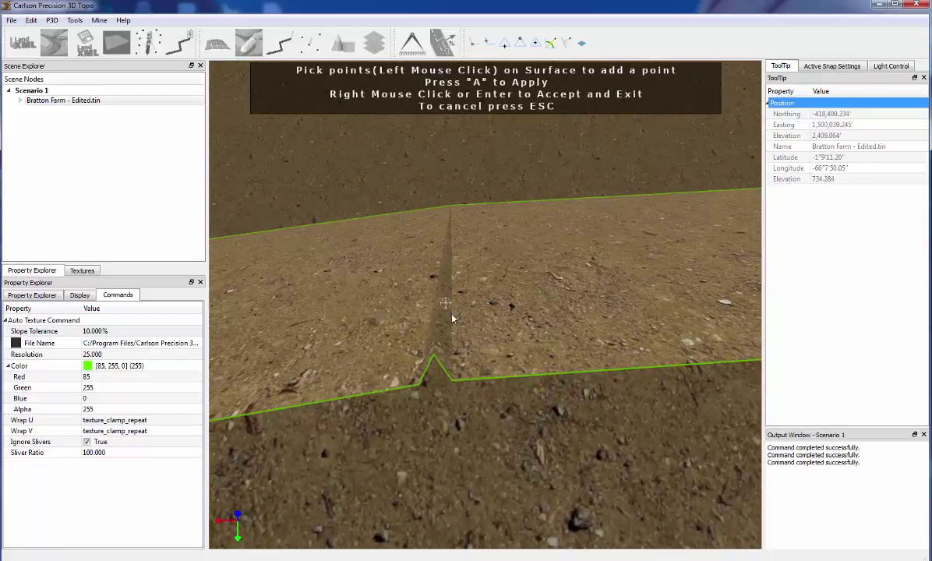
{"action": "scroll", "coordinate": [412, 235], "scroll_direction": "down", "scroll_amount": 8}
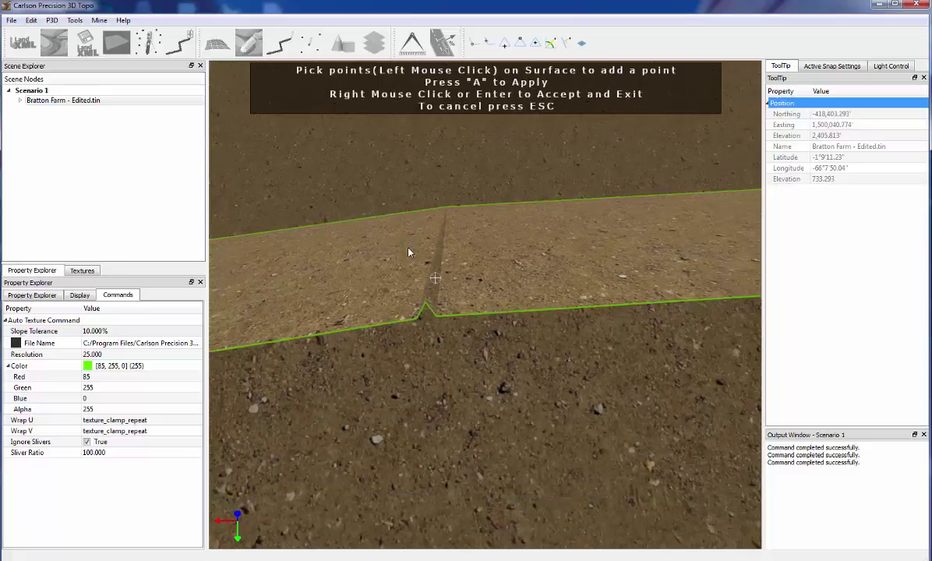
{"action": "scroll", "coordinate": [360, 242], "scroll_direction": "down", "scroll_amount": 8}
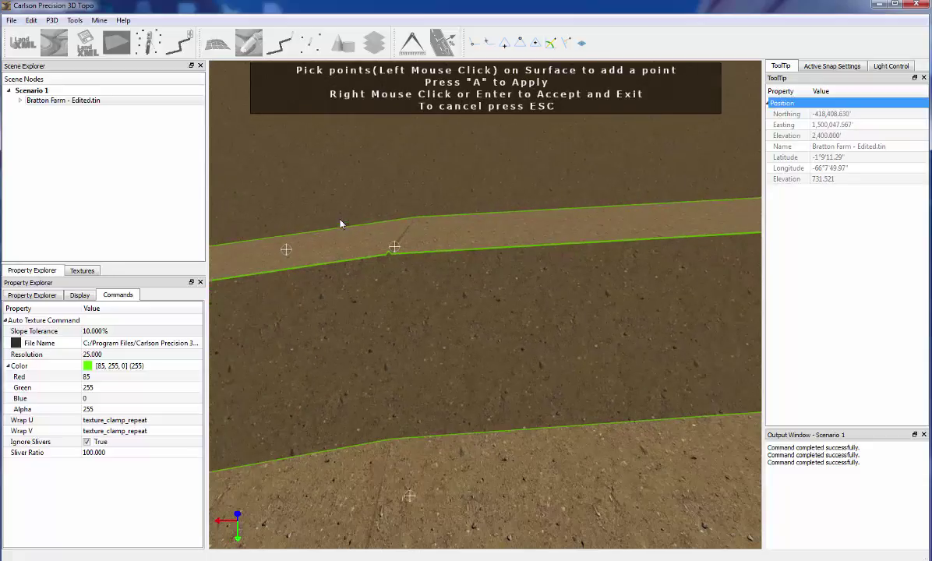
{"action": "scroll", "coordinate": [340, 212], "scroll_direction": "down", "scroll_amount": 6}
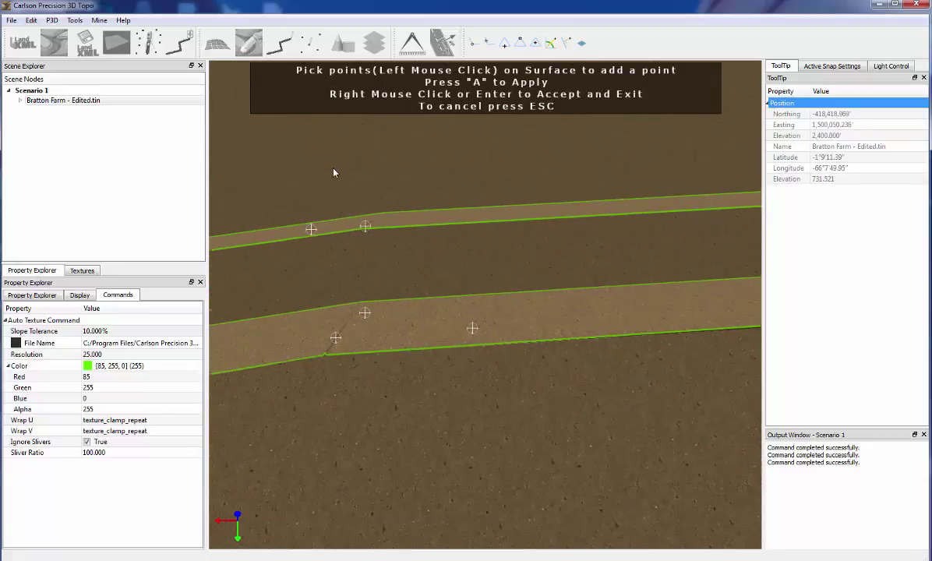
Step: Extend the lower slope selection around the basin's next corner by picking the seam and the tiny gap at its upper end
{"action": "scroll", "coordinate": [449, 194], "scroll_direction": "up", "scroll_amount": 4}
{"action": "middle_click_drag", "start_coordinate": [335, 176], "coordinate": [466, 237]}
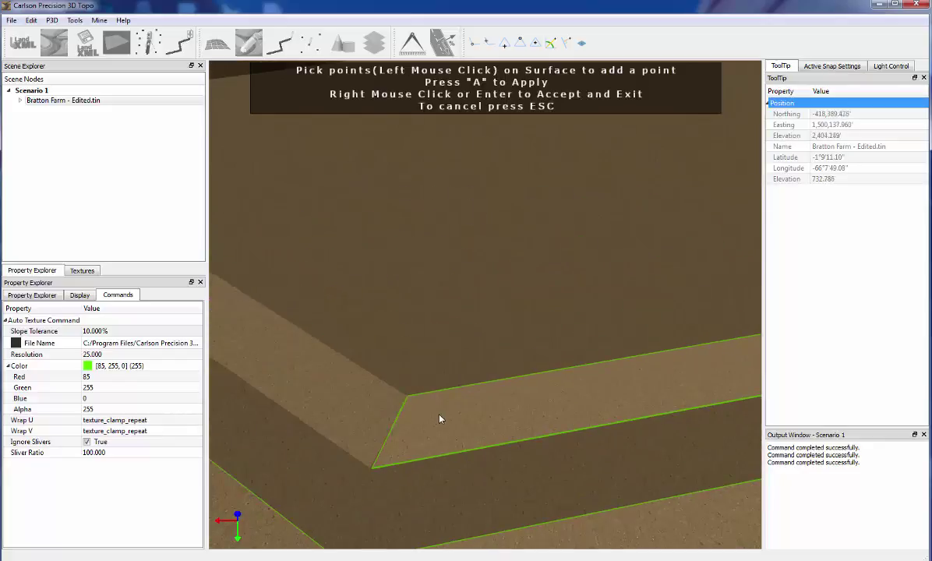
{"action": "left_click_drag", "start_coordinate": [439, 414], "coordinate": [493, 391]}
{"action": "scroll", "coordinate": [530, 460], "scroll_direction": "up", "scroll_amount": 6}
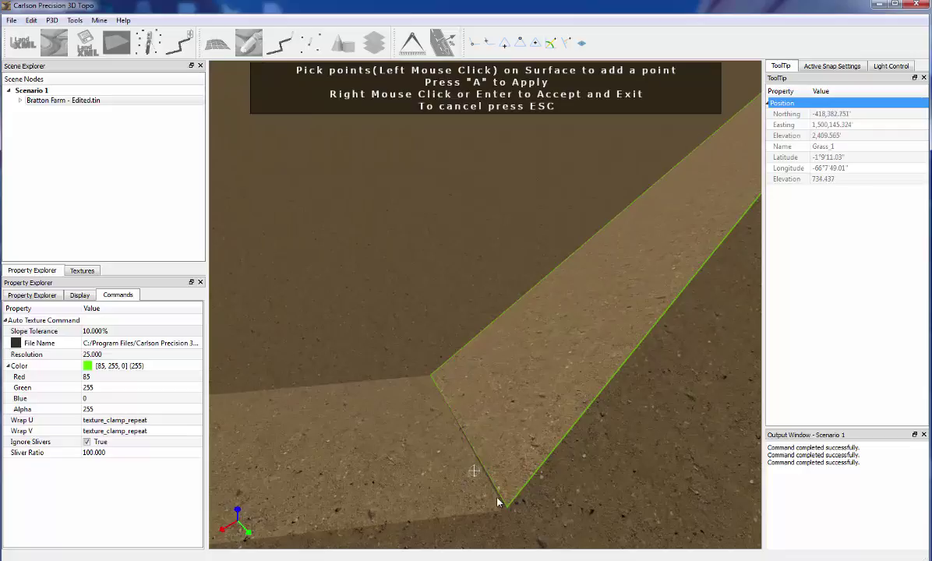
{"action": "left_click", "coordinate": [498, 498]}
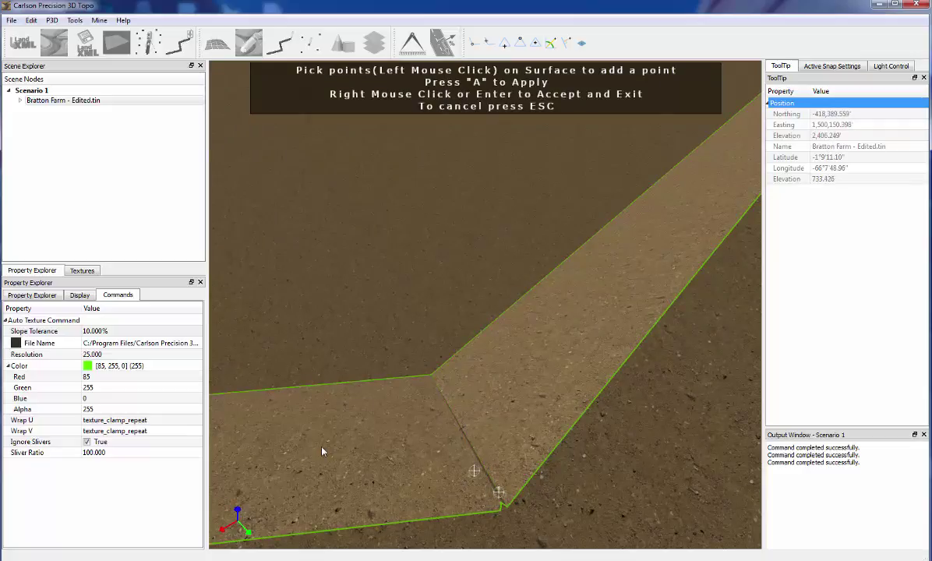
{"action": "scroll", "coordinate": [323, 451], "scroll_direction": "down", "scroll_amount": 3}
{"action": "scroll", "coordinate": [327, 452], "scroll_direction": "down", "scroll_amount": 3}
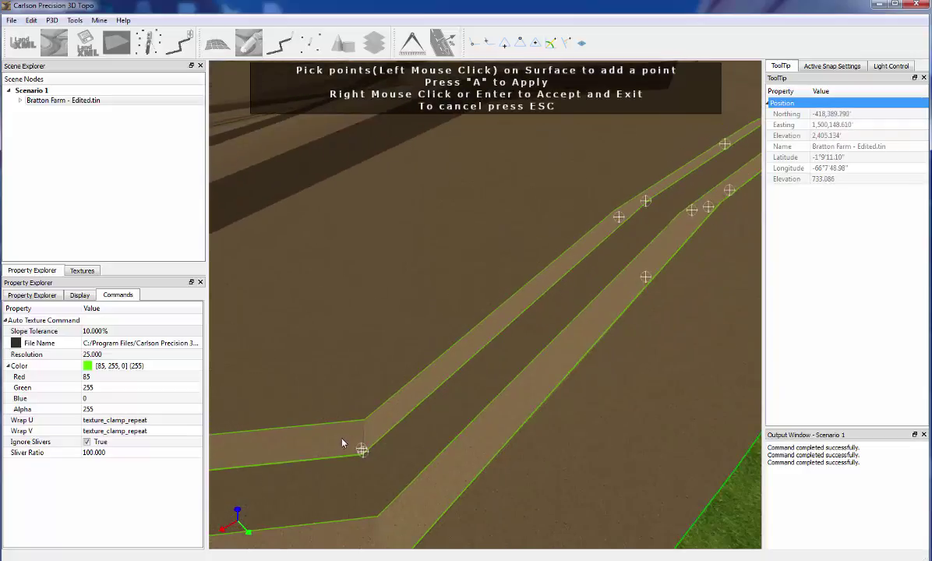
Step: Set the slope tolerance to 30% to extend the selection around the basin's whole inner slope
{"action": "middle_click_drag", "start_coordinate": [342, 441], "coordinate": [402, 436]}
{"action": "left_click_drag", "start_coordinate": [335, 323], "coordinate": [426, 229]}
{"action": "middle_click_drag", "start_coordinate": [426, 229], "coordinate": [461, 239]}
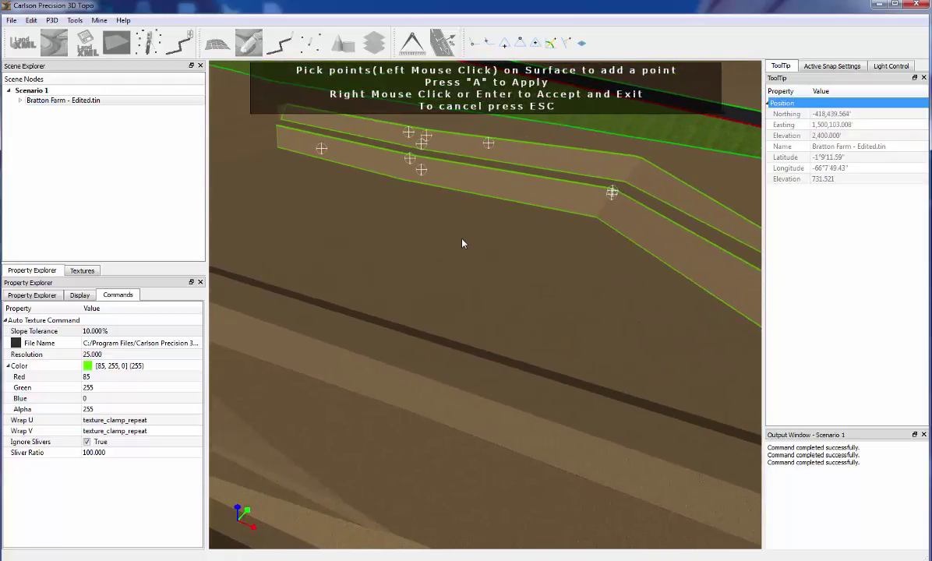
{"action": "left_click_drag", "start_coordinate": [344, 234], "coordinate": [376, 247]}
{"action": "scroll", "coordinate": [375, 258], "scroll_direction": "down", "scroll_amount": 5}
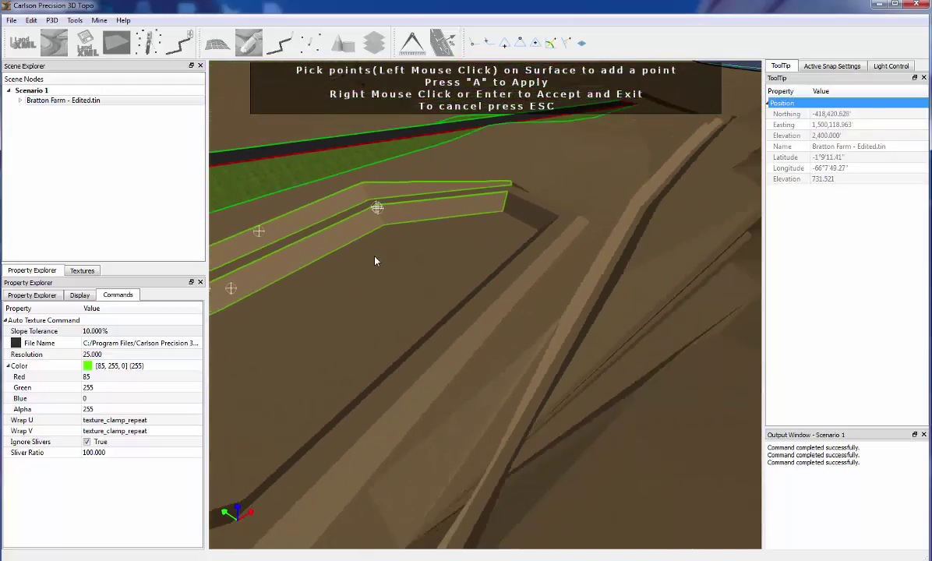
{"action": "middle_click_drag", "start_coordinate": [387, 257], "coordinate": [416, 249]}
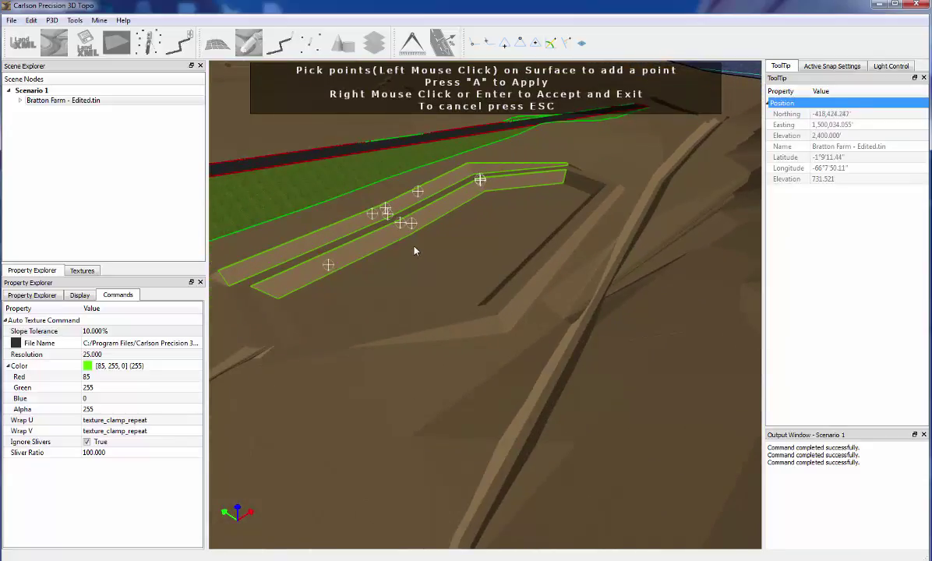
{"action": "left_click", "coordinate": [129, 332]}
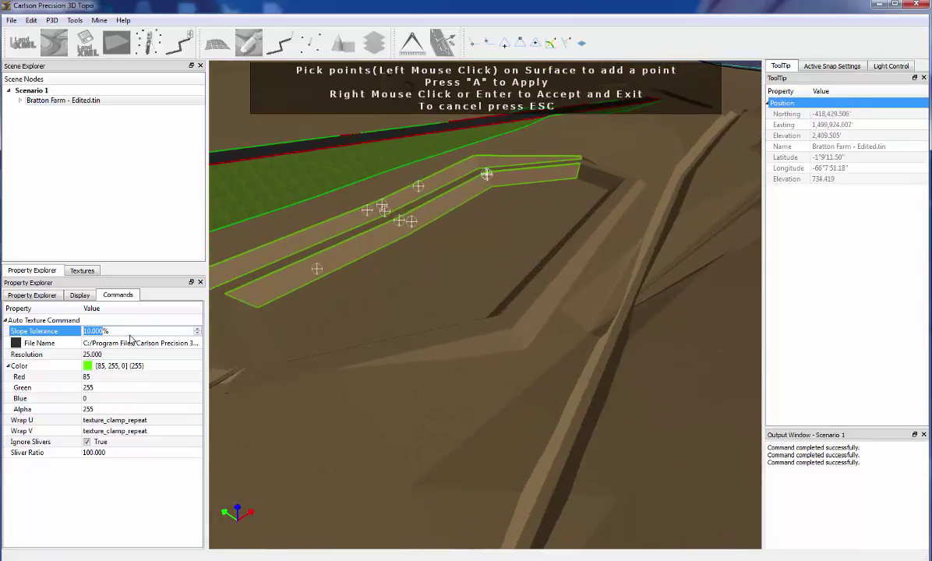
{"action": "type", "text": "30"}
{"action": "key", "text": "Return"}
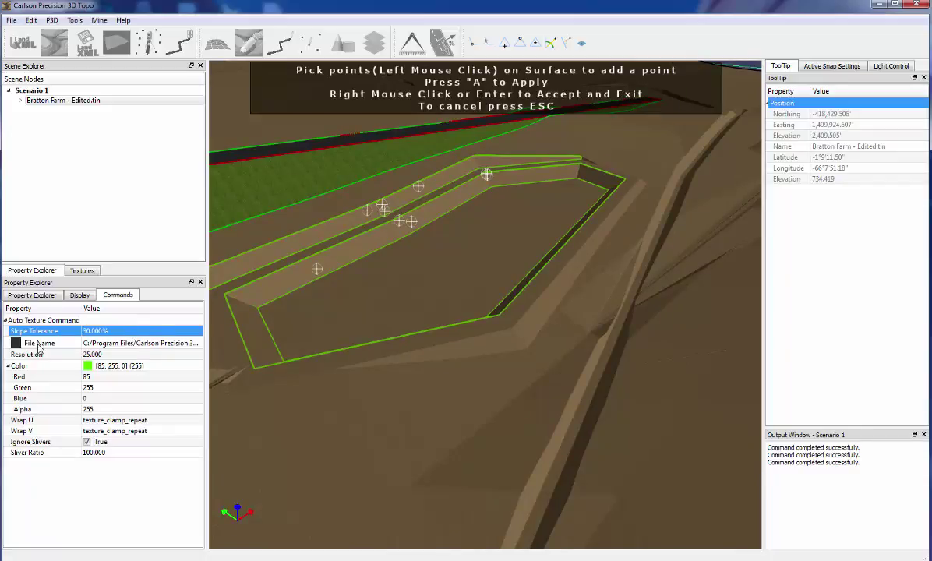
Step: Add the thin sliver at the inner slope's corner on the side away from the road to the selection
{"action": "middle_click_drag", "start_coordinate": [370, 305], "coordinate": [460, 316]}
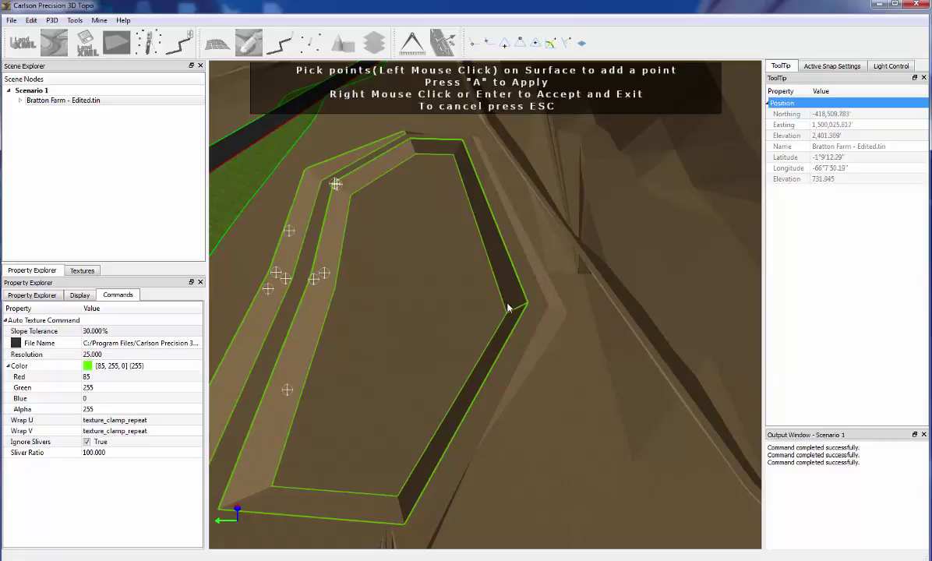
{"action": "scroll", "coordinate": [510, 332], "scroll_direction": "up", "scroll_amount": 10}
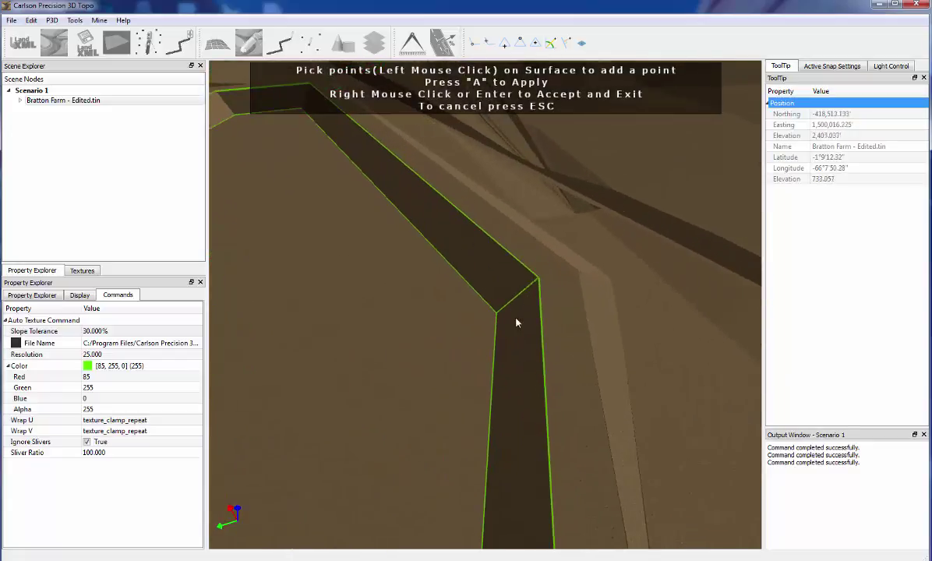
{"action": "scroll", "coordinate": [531, 293], "scroll_direction": "up", "scroll_amount": 5}
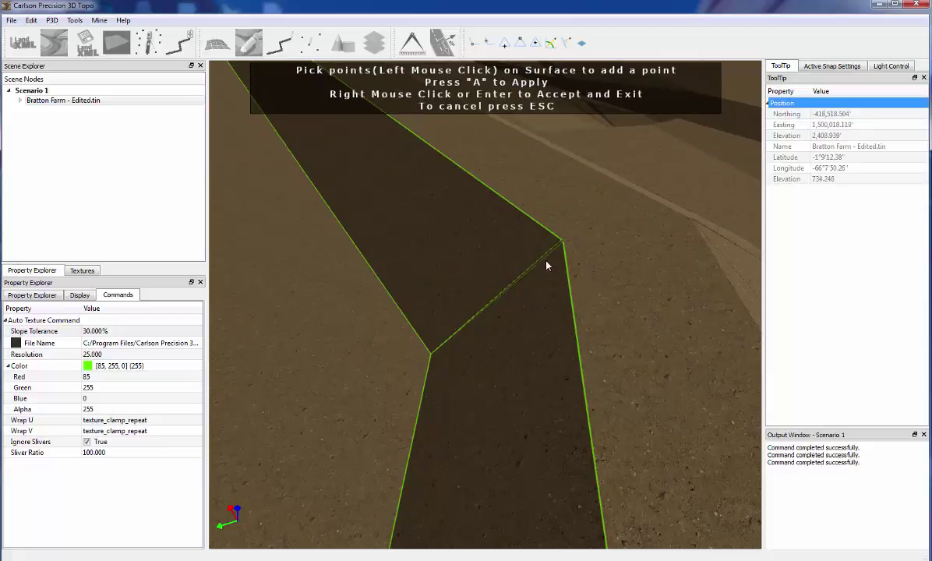
{"action": "left_click", "coordinate": [545, 263]}
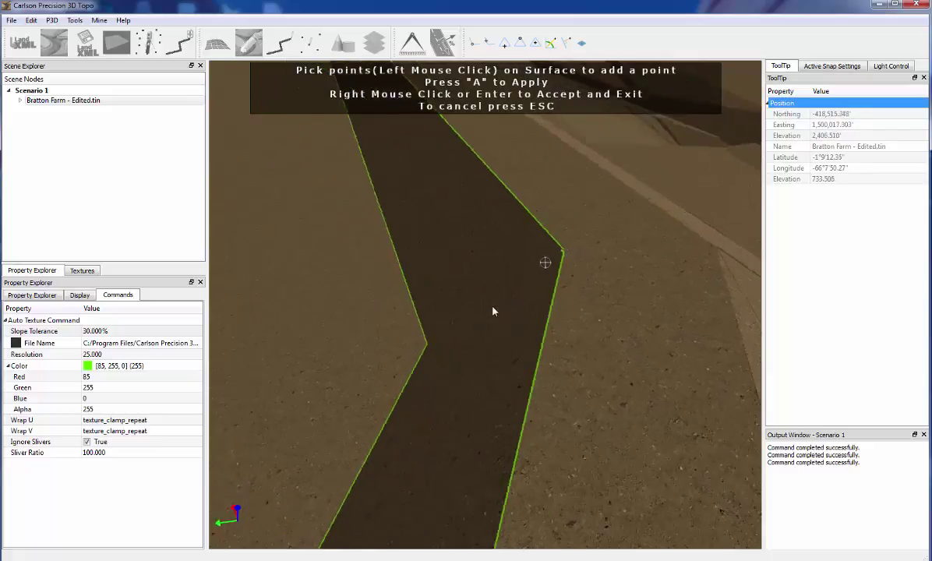
{"action": "scroll", "coordinate": [493, 311], "scroll_direction": "down", "scroll_amount": 6}
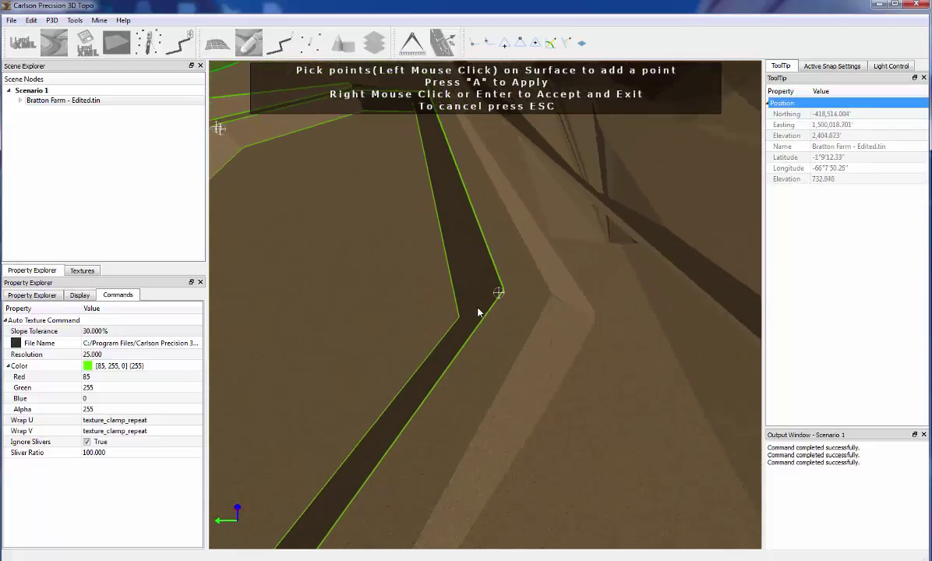
{"action": "scroll", "coordinate": [478, 311], "scroll_direction": "down", "scroll_amount": 3}
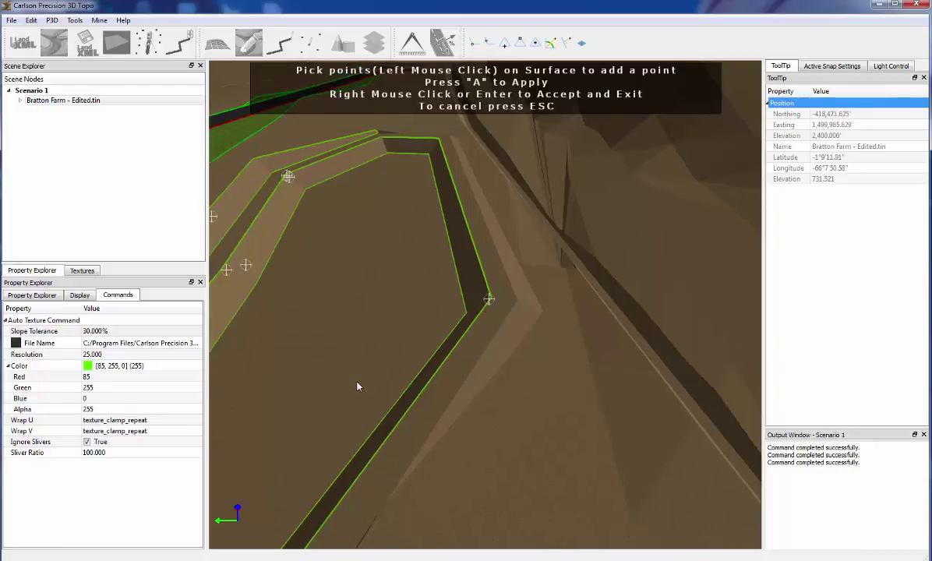
Step: Add the two outer slope faces that meet at the basin's corner on the side away from the road to the selection
{"action": "middle_click_drag", "start_coordinate": [359, 387], "coordinate": [294, 355]}
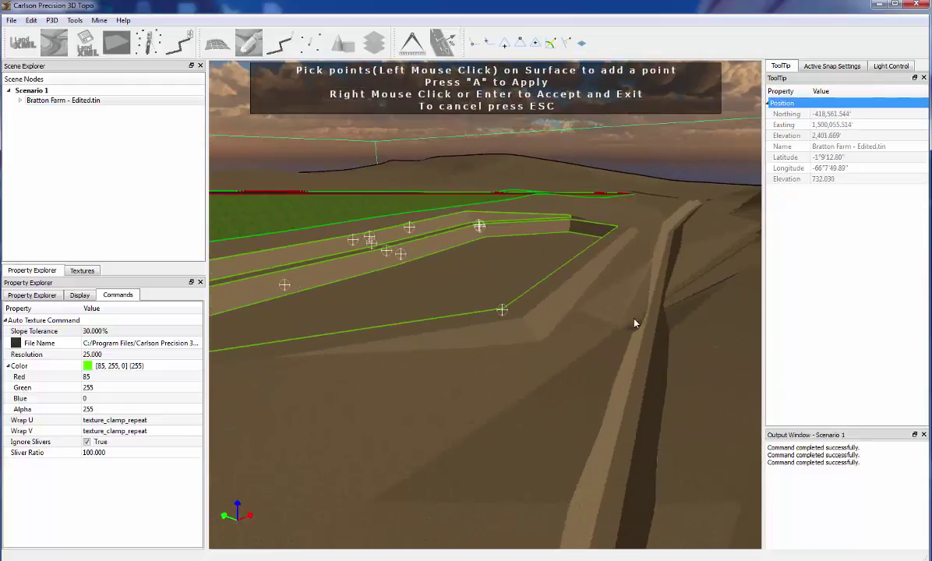
{"action": "left_click", "coordinate": [488, 337]}
{"action": "left_click", "coordinate": [549, 315]}
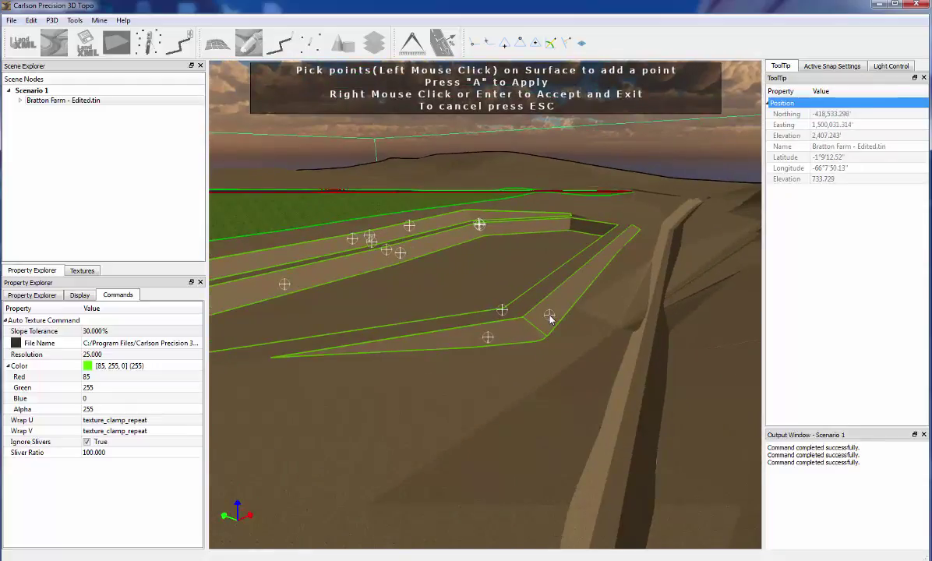
Step: Pick the hair-thin sliver between the two outer slope faces at that corner to join them in the selection
{"action": "scroll", "coordinate": [537, 319], "scroll_direction": "up", "scroll_amount": 8}
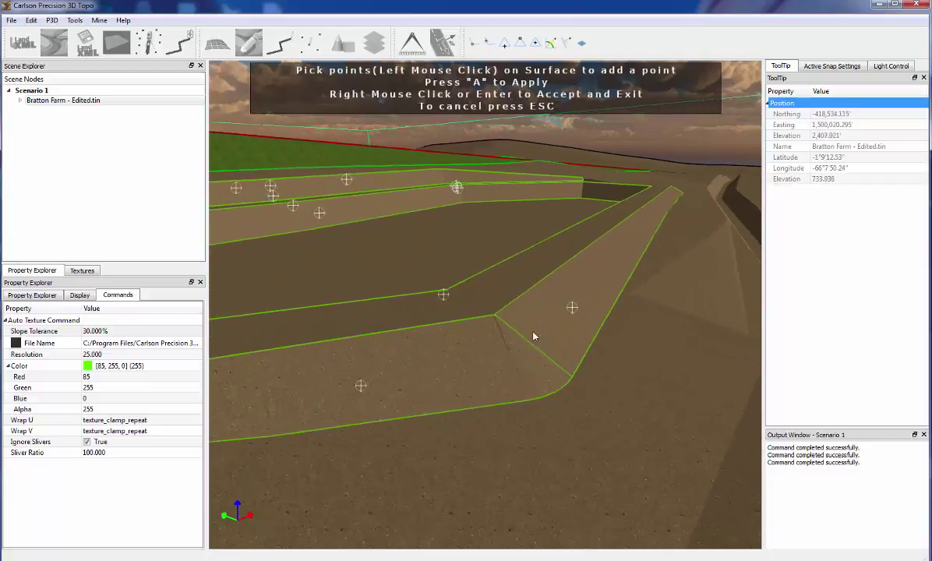
{"action": "scroll", "coordinate": [531, 318], "scroll_direction": "up", "scroll_amount": 4}
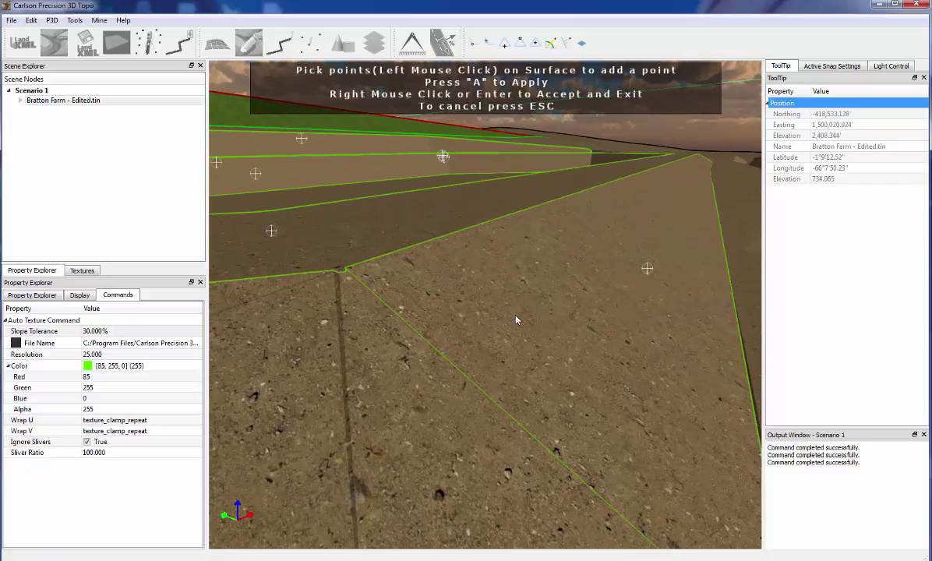
{"action": "middle_click_drag", "start_coordinate": [518, 320], "coordinate": [432, 287]}
{"action": "scroll", "coordinate": [433, 229], "scroll_direction": "up", "scroll_amount": 4}
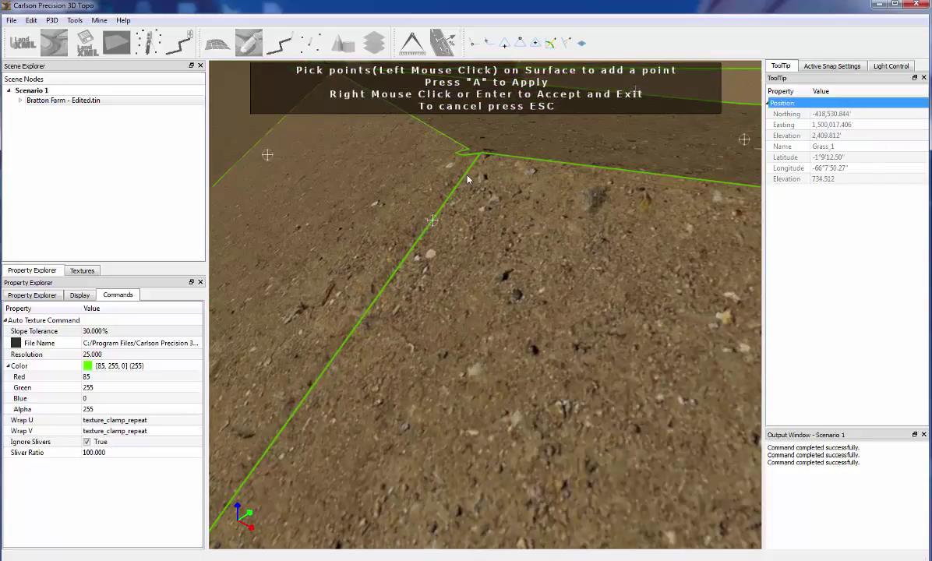
{"action": "middle_click_drag", "start_coordinate": [465, 202], "coordinate": [384, 246]}
{"action": "scroll", "coordinate": [331, 226], "scroll_direction": "up", "scroll_amount": 4}
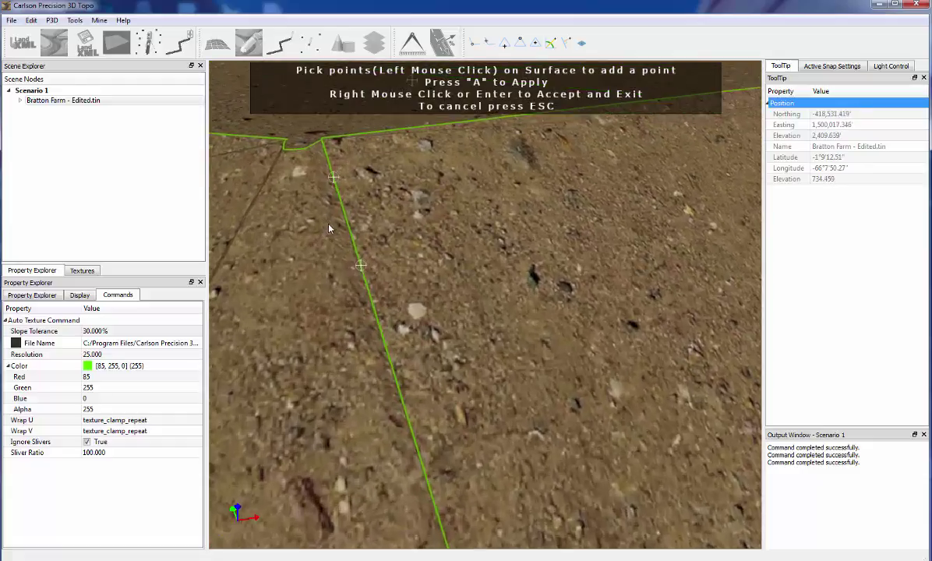
{"action": "scroll", "coordinate": [344, 207], "scroll_direction": "up", "scroll_amount": 3}
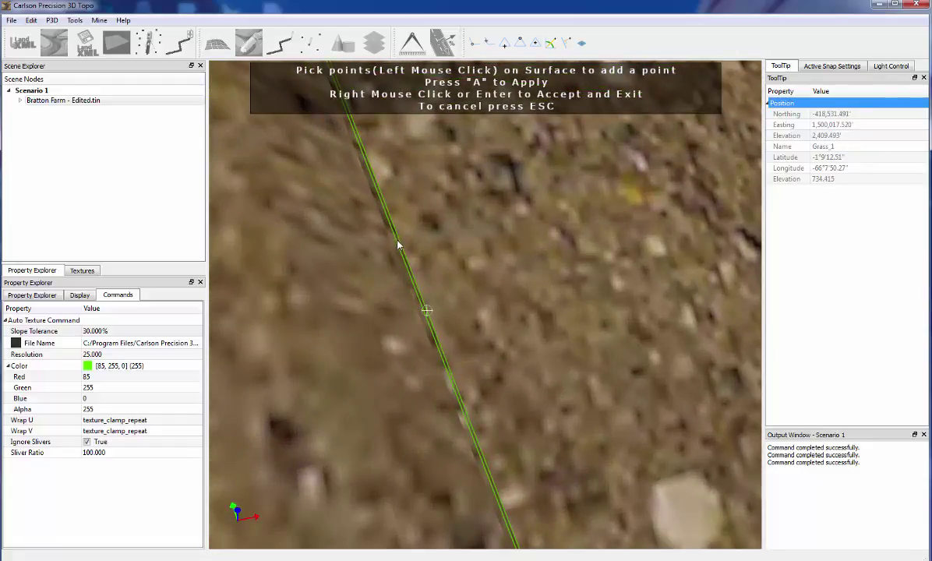
{"action": "left_click", "coordinate": [397, 245]}
{"action": "scroll", "coordinate": [387, 258], "scroll_direction": "down", "scroll_amount": 5}
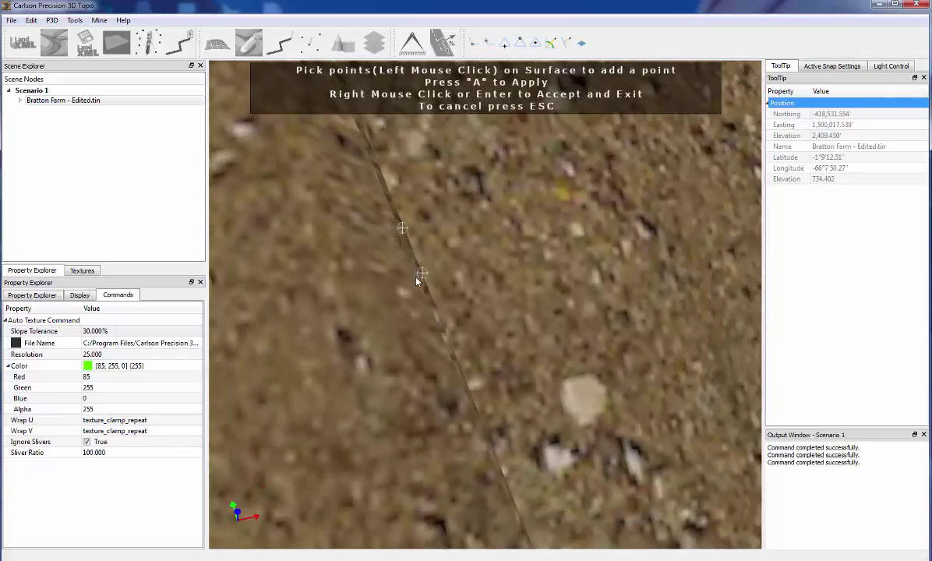
{"action": "scroll", "coordinate": [416, 282], "scroll_direction": "down", "scroll_amount": 4}
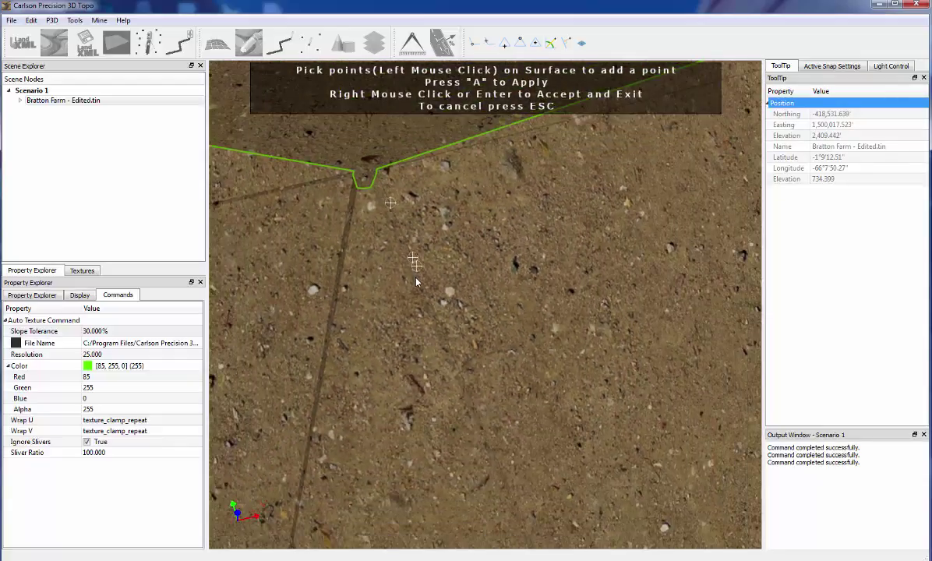
{"action": "scroll", "coordinate": [417, 285], "scroll_direction": "down", "scroll_amount": 5}
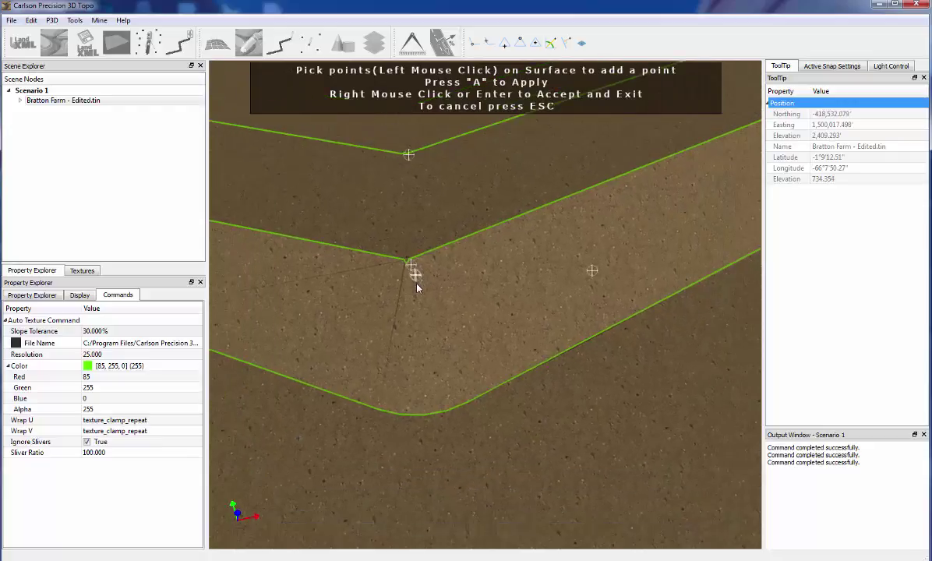
{"action": "scroll", "coordinate": [417, 287], "scroll_direction": "down", "scroll_amount": 5}
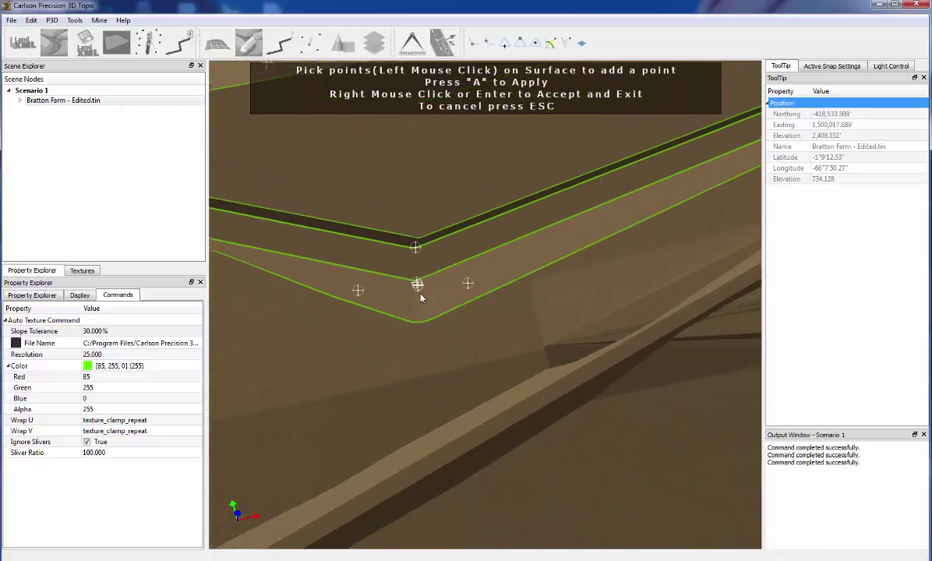
{"action": "scroll", "coordinate": [420, 295], "scroll_direction": "down", "scroll_amount": 4}
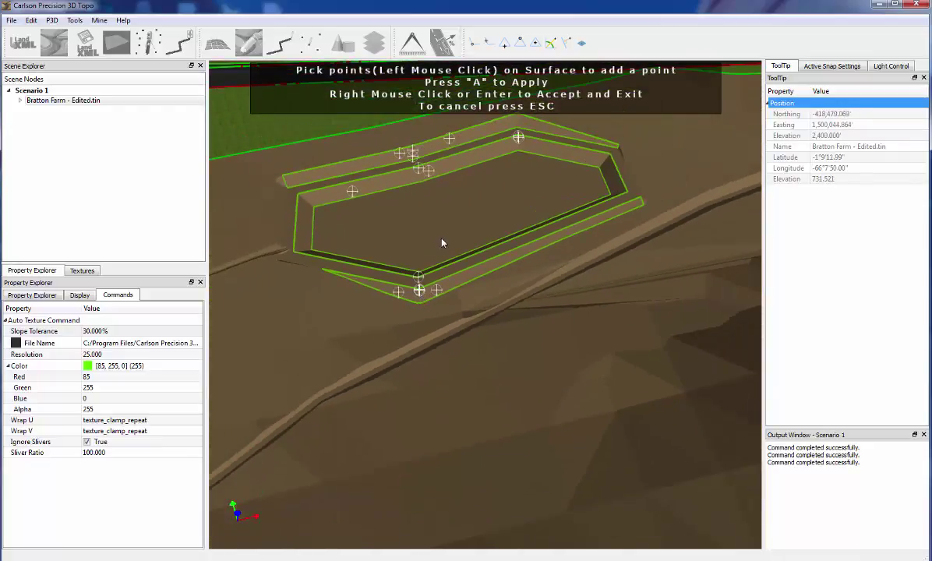
Step: Try to add the ground beside the basin's end and the rounded end of the road-side outer slope to the selection
{"action": "middle_click_drag", "start_coordinate": [441, 243], "coordinate": [453, 250]}
{"action": "scroll", "coordinate": [353, 265], "scroll_direction": "up", "scroll_amount": 6}
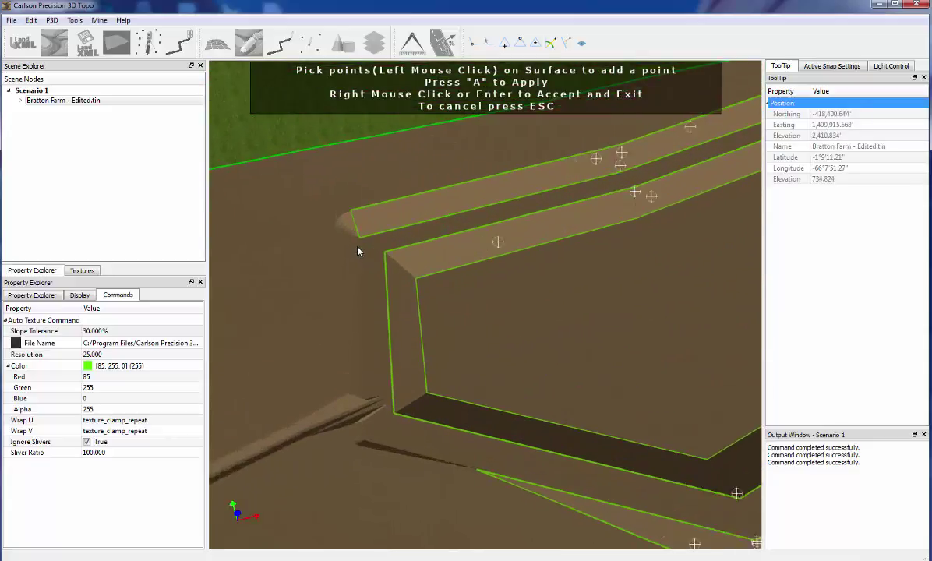
{"action": "left_click", "coordinate": [348, 297]}
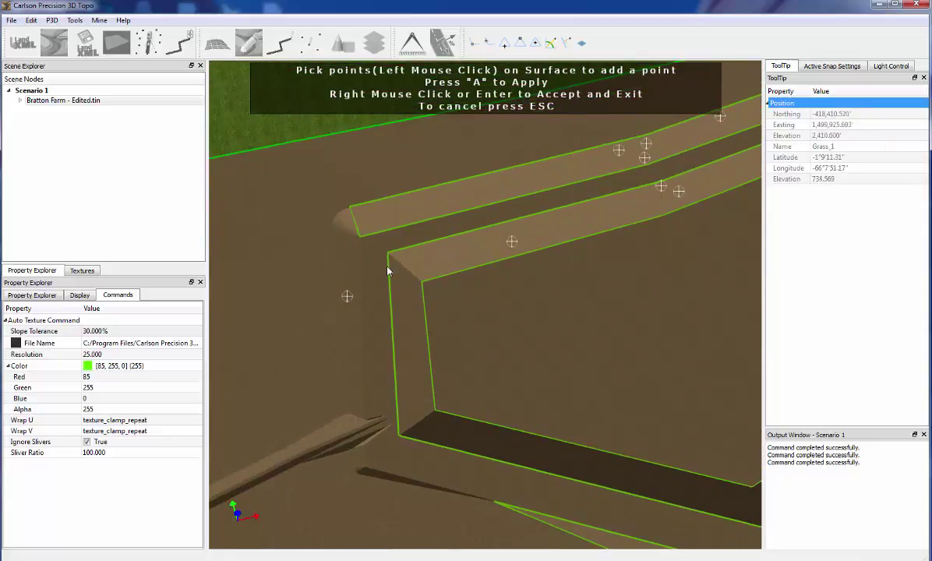
{"action": "middle_click_drag", "start_coordinate": [375, 393], "coordinate": [264, 351]}
{"action": "scroll", "coordinate": [485, 204], "scroll_direction": "up", "scroll_amount": 3}
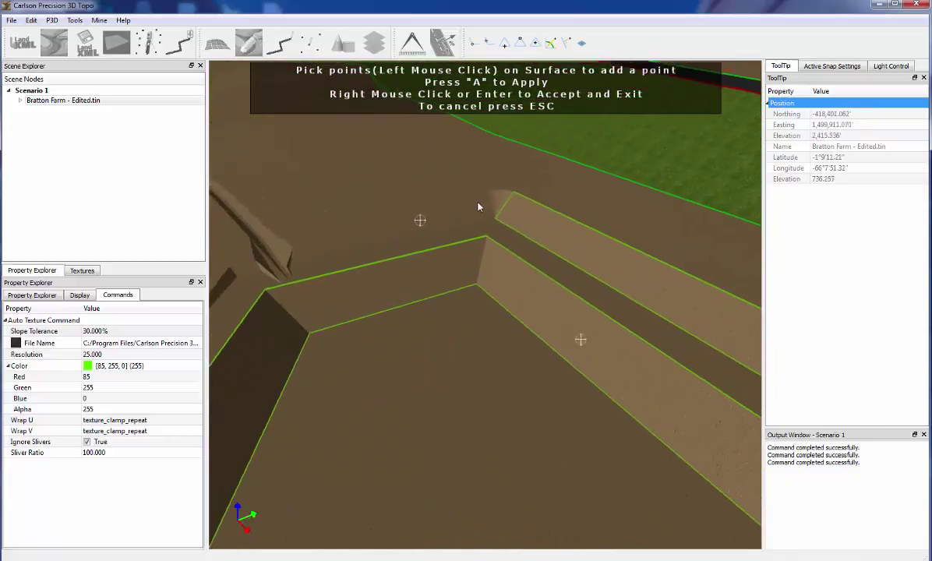
{"action": "scroll", "coordinate": [502, 205], "scroll_direction": "up", "scroll_amount": 5}
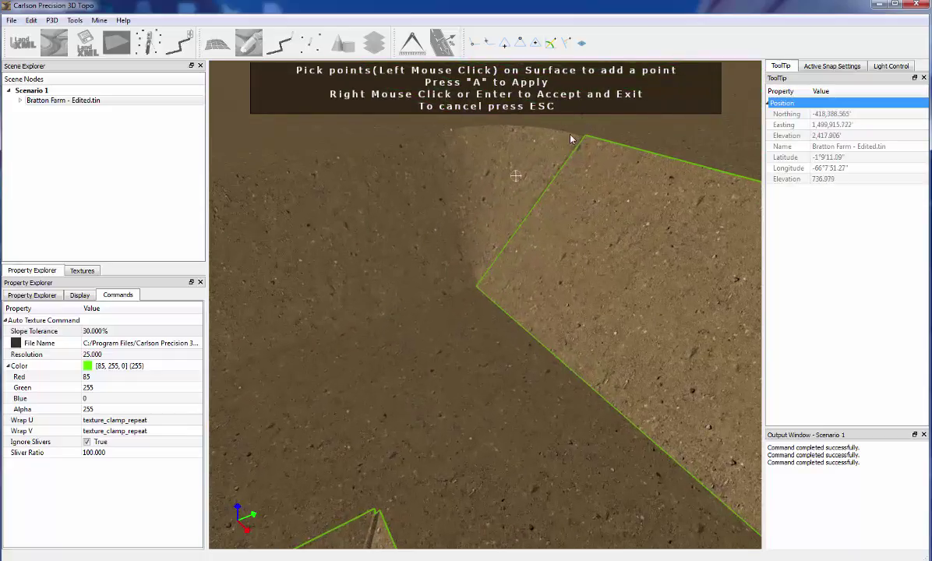
{"action": "left_click", "coordinate": [547, 179]}
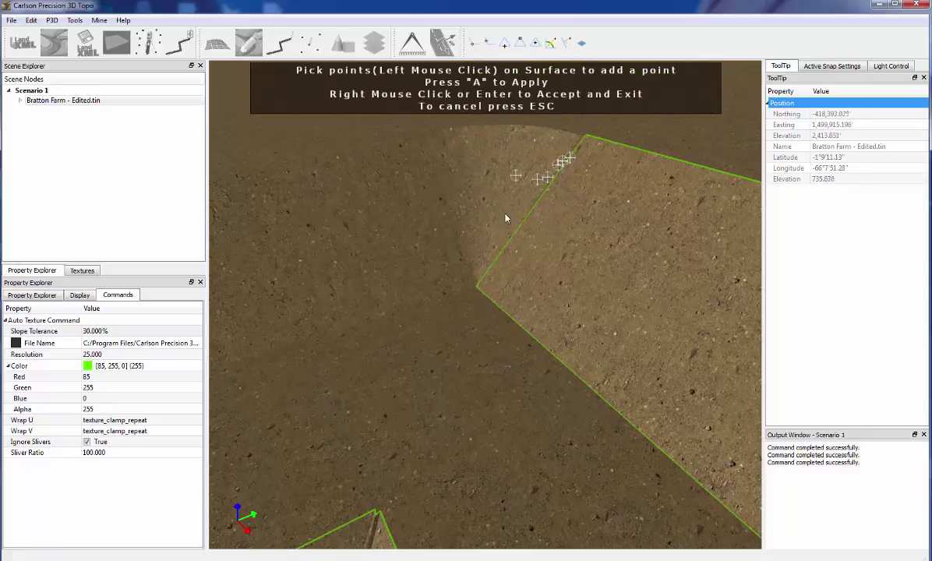
{"action": "scroll", "coordinate": [504, 219], "scroll_direction": "down", "scroll_amount": 5}
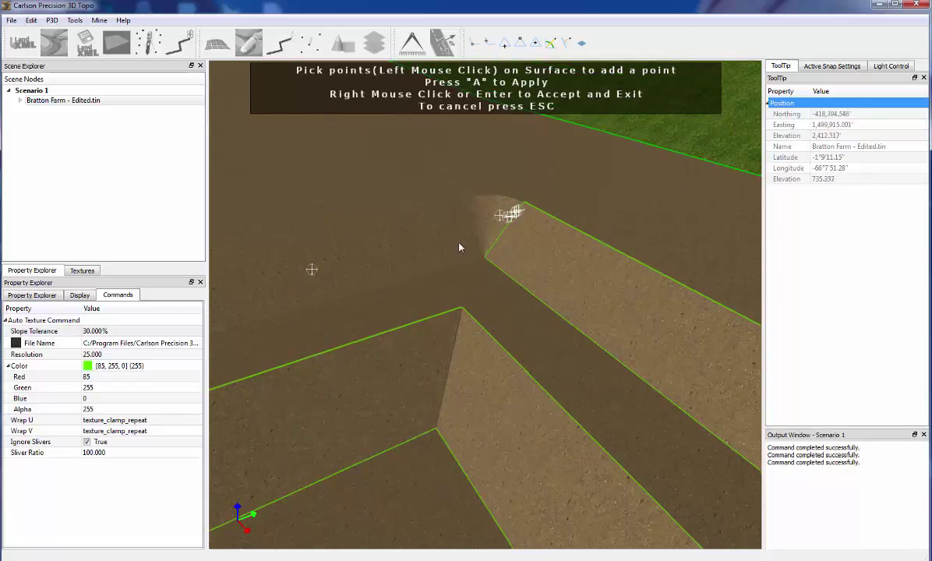
{"action": "scroll", "coordinate": [376, 268], "scroll_direction": "down", "scroll_amount": 5}
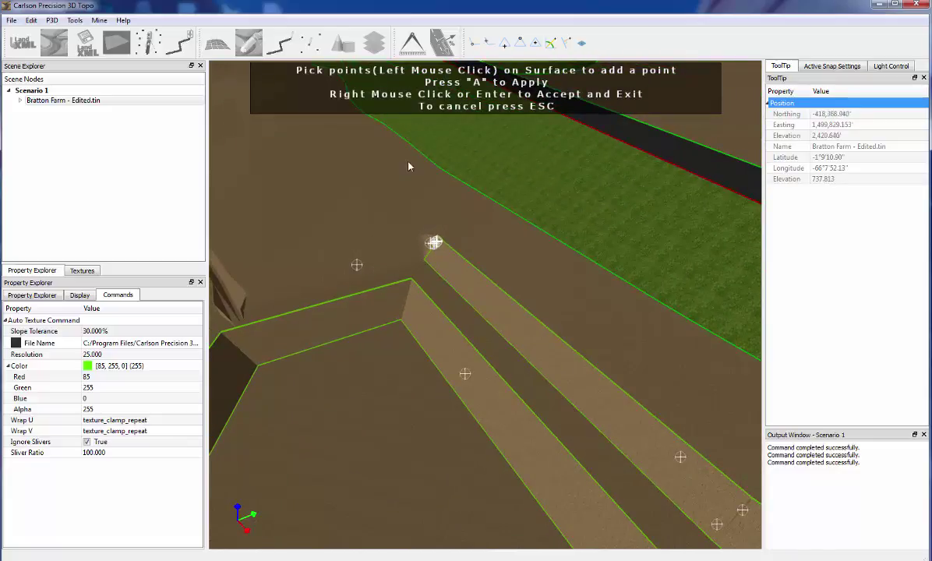
Step: Try to extend the selection with more points across the ground between the basin's end and the nearby ridge
{"action": "middle_click_drag", "start_coordinate": [348, 285], "coordinate": [406, 293]}
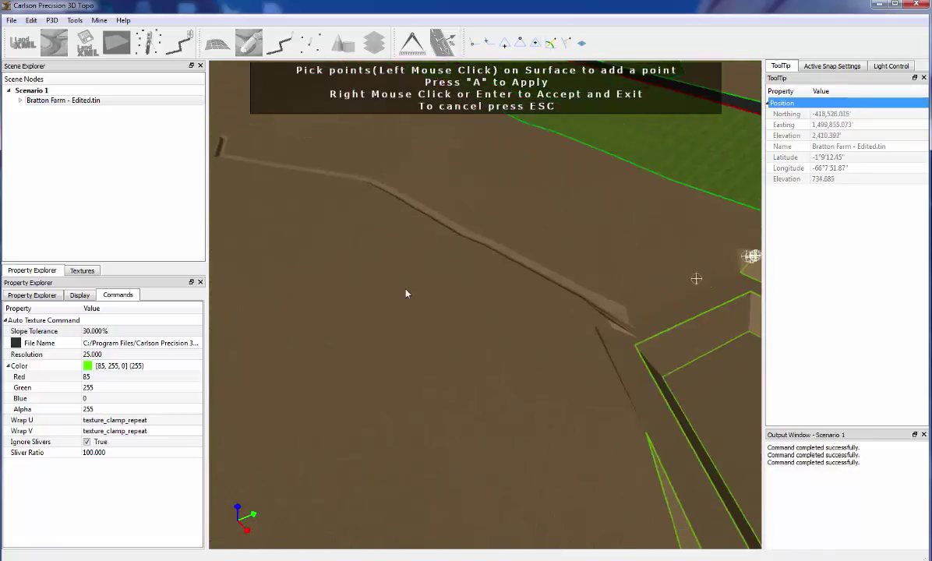
{"action": "scroll", "coordinate": [407, 294], "scroll_direction": "down", "scroll_amount": 2}
{"action": "scroll", "coordinate": [561, 315], "scroll_direction": "down", "scroll_amount": 3}
{"action": "scroll", "coordinate": [558, 320], "scroll_direction": "down", "scroll_amount": 4}
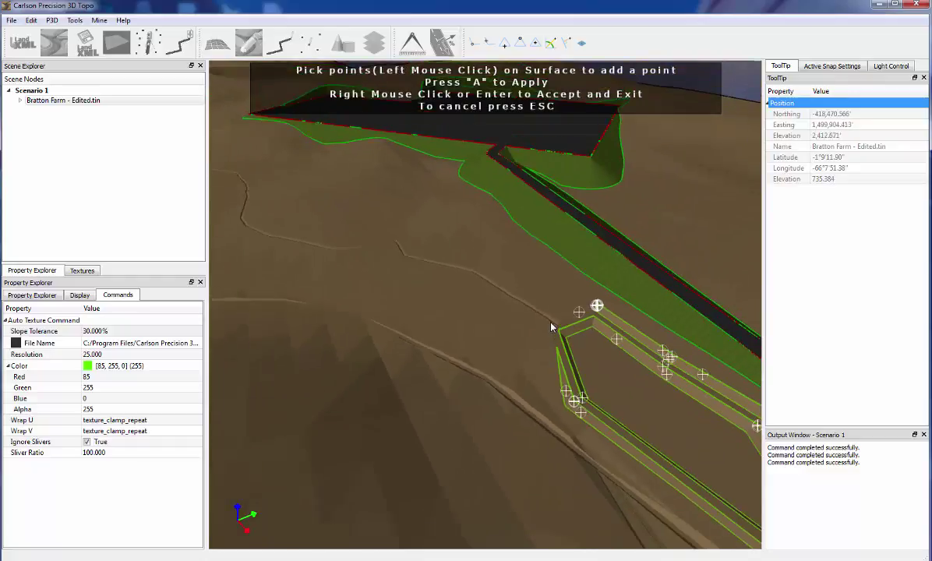
{"action": "scroll", "coordinate": [582, 328], "scroll_direction": "up", "scroll_amount": 6}
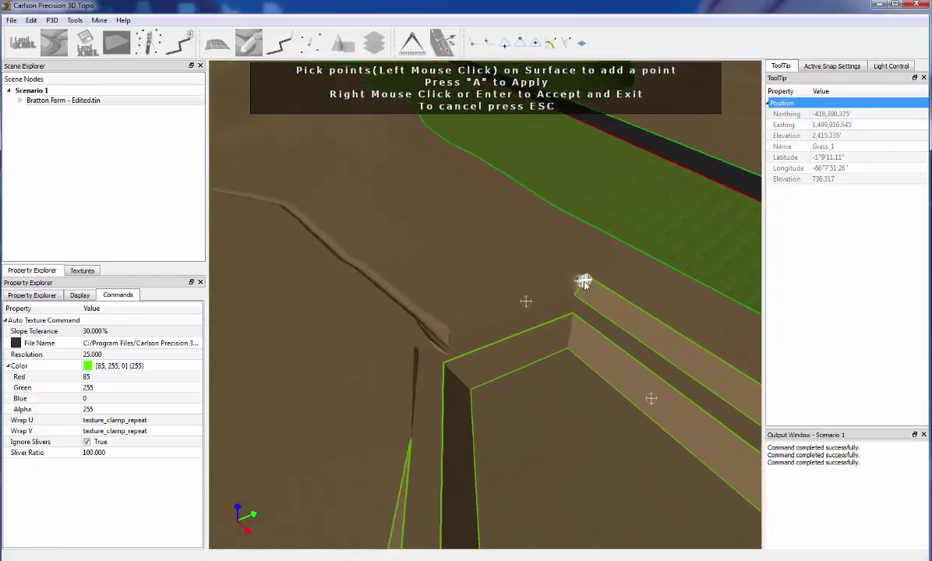
{"action": "left_click_drag", "start_coordinate": [456, 362], "coordinate": [542, 337]}
{"action": "left_click", "coordinate": [487, 500]}
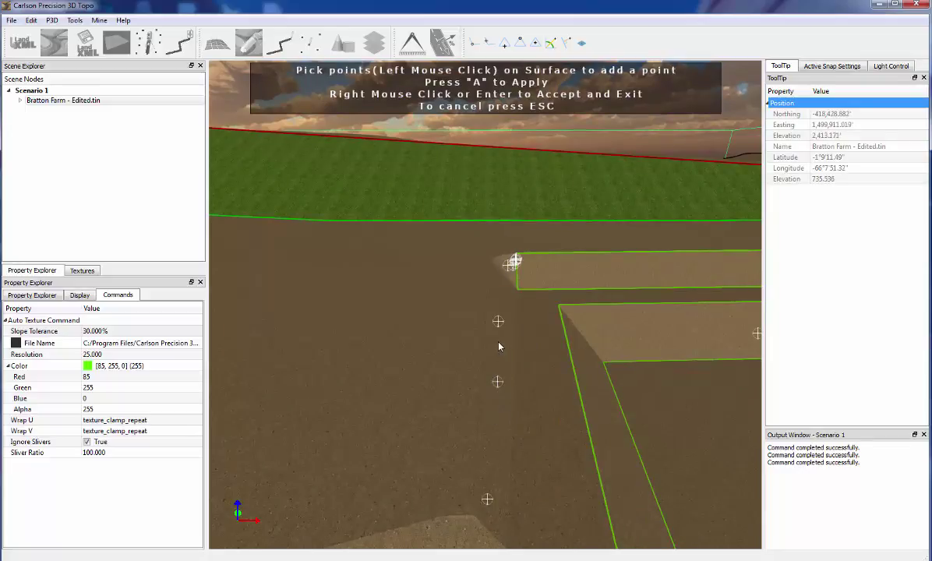
Step: Undo the points picked on the ground and the rounded slope end around the basin's end
{"action": "key", "text": "ctrl+z"}
{"action": "key", "text": "ctrl+z"}
{"action": "key", "text": "ctrl+z"}
{"action": "key", "text": "ctrl+z"}
{"action": "key", "text": "ctrl+z"}
{"action": "key", "text": "ctrl+z"}
{"action": "key", "text": "ctrl+z"}
{"action": "key", "text": "ctrl+z"}
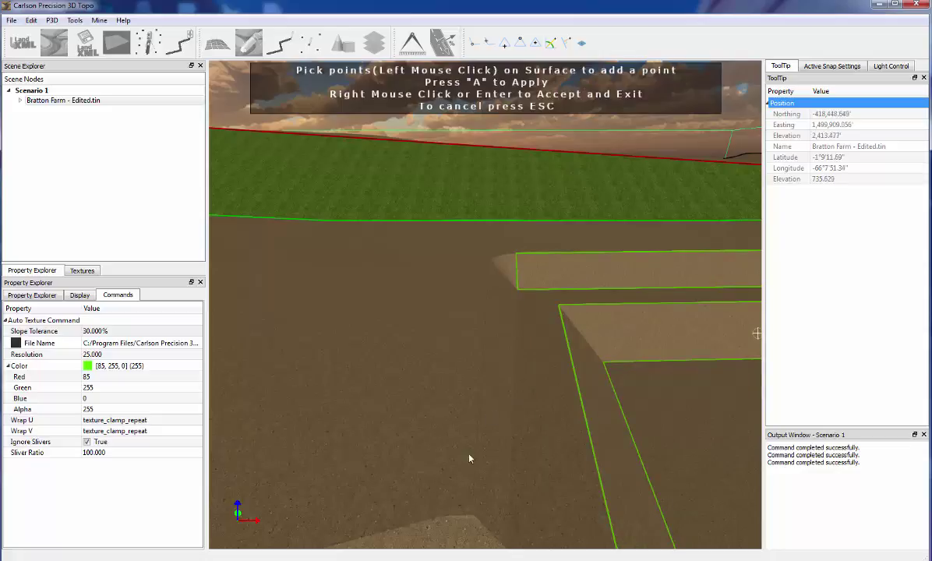
Step: Add the dark narrow slope beyond the tapered tip of the outer slope away from the road to the selection
{"action": "middle_click_drag", "start_coordinate": [535, 487], "coordinate": [585, 431]}
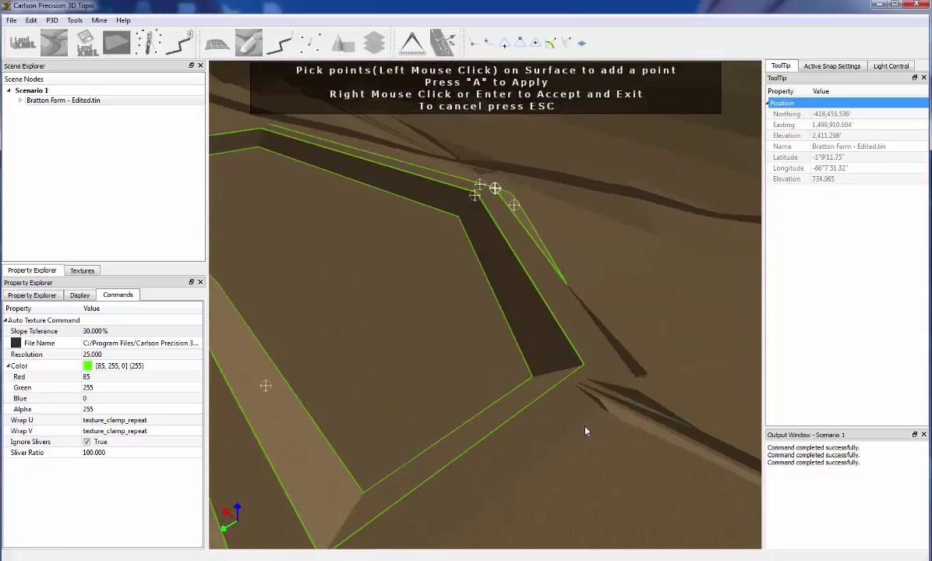
{"action": "left_click", "coordinate": [628, 359]}
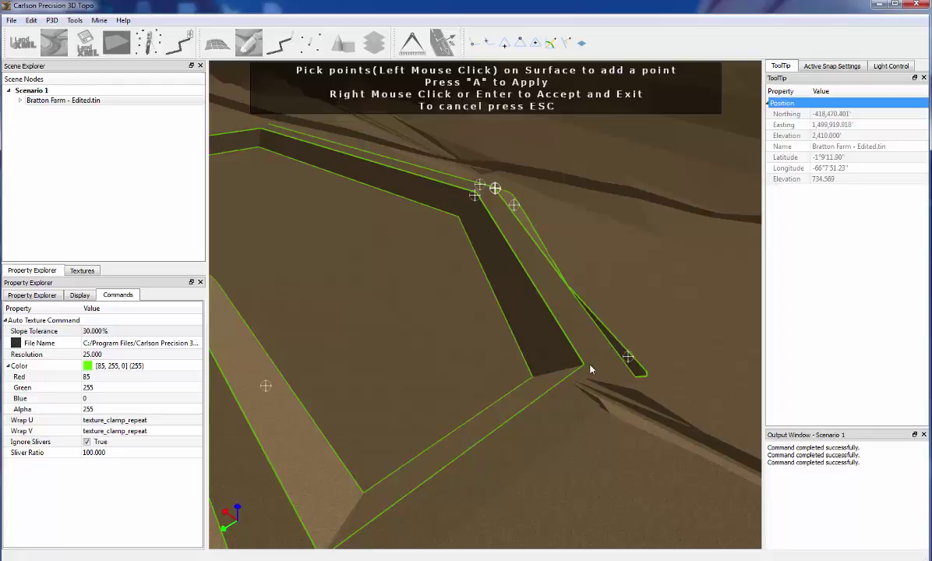
Step: Add the dark wedge, rounded corner and thin gap at the road-side outer slope's opposite end to the selection
{"action": "middle_click_drag", "start_coordinate": [421, 294], "coordinate": [374, 229]}
{"action": "scroll", "coordinate": [374, 243], "scroll_direction": "up", "scroll_amount": 7}
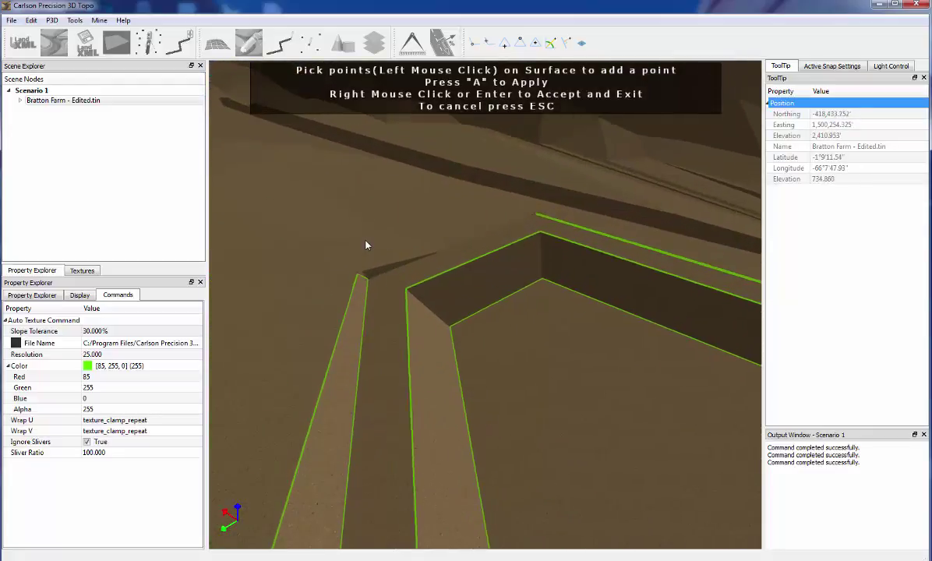
{"action": "scroll", "coordinate": [372, 248], "scroll_direction": "up", "scroll_amount": 4}
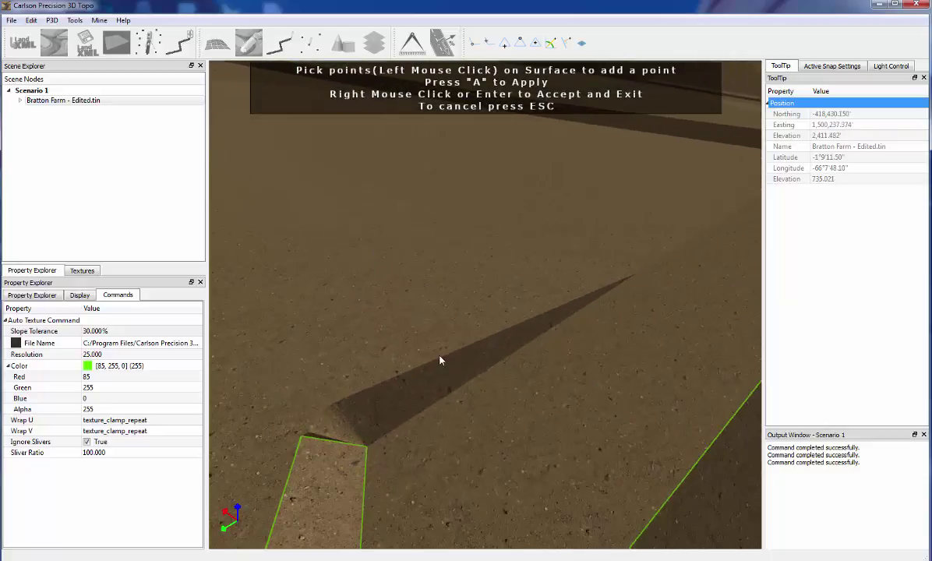
{"action": "middle_click_drag", "start_coordinate": [439, 360], "coordinate": [468, 373]}
{"action": "middle_click_drag", "start_coordinate": [529, 398], "coordinate": [421, 392]}
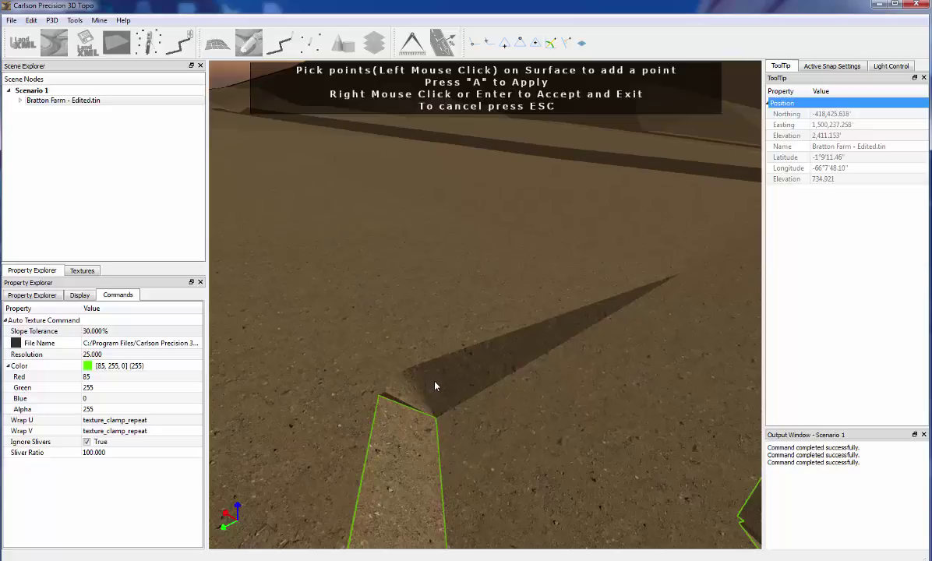
{"action": "left_click", "coordinate": [434, 383]}
{"action": "left_click", "coordinate": [402, 393]}
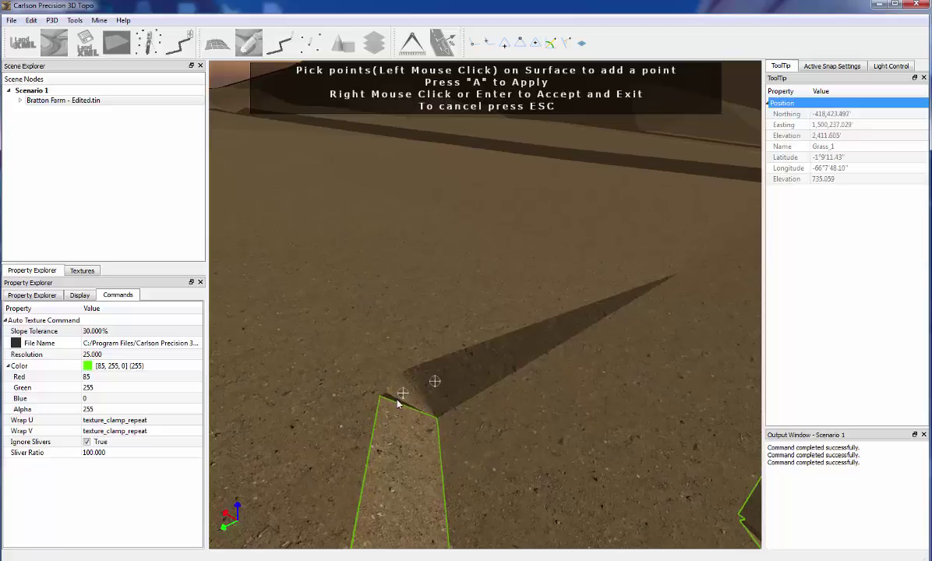
{"action": "left_click", "coordinate": [399, 402]}
{"action": "scroll", "coordinate": [417, 410], "scroll_direction": "up", "scroll_amount": 5}
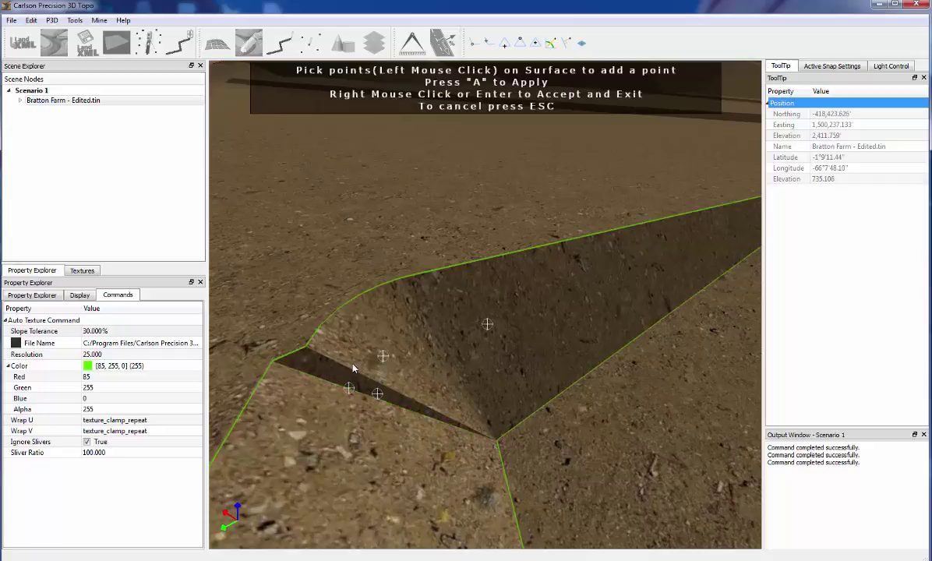
{"action": "middle_click_drag", "start_coordinate": [353, 368], "coordinate": [574, 286]}
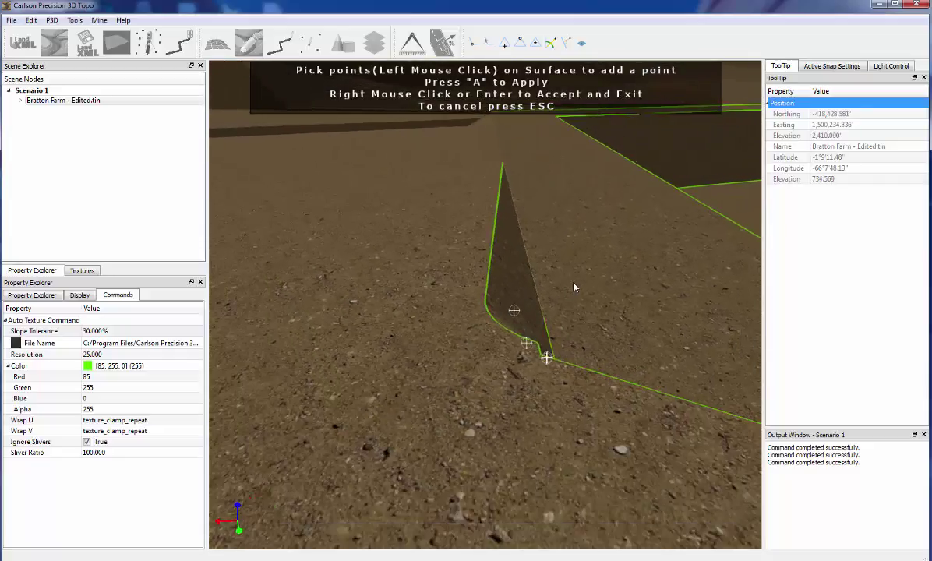
{"action": "scroll", "coordinate": [574, 286], "scroll_direction": "down", "scroll_amount": 5}
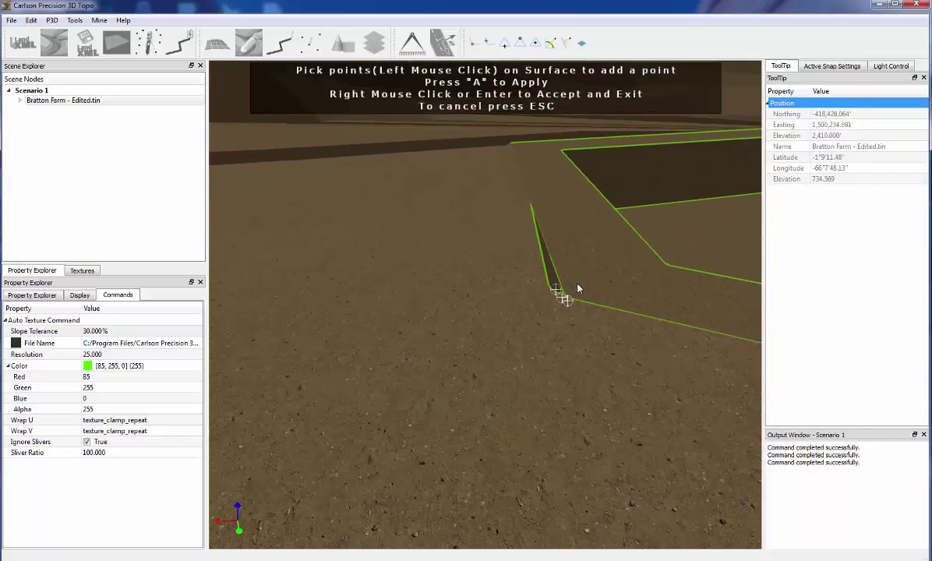
Step: Accept the selection to texture the basin's slopes and floor with grass, and finish Auto Texture
{"action": "scroll", "coordinate": [578, 287], "scroll_direction": "up", "scroll_amount": 5}
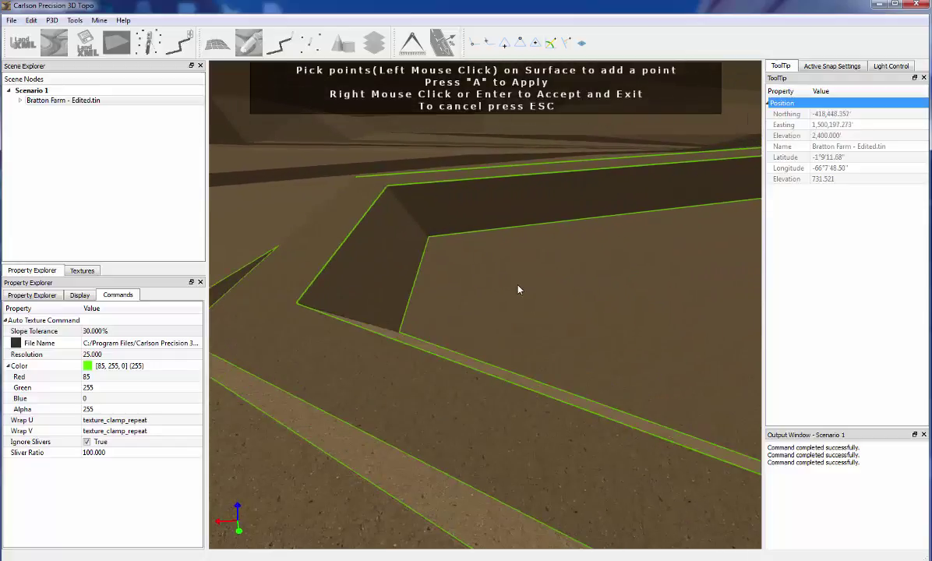
{"action": "right_click", "coordinate": [539, 291]}
{"action": "left_click_drag", "start_coordinate": [406, 293], "coordinate": [453, 291]}
{"action": "scroll", "coordinate": [452, 291], "scroll_direction": "down", "scroll_amount": 5}
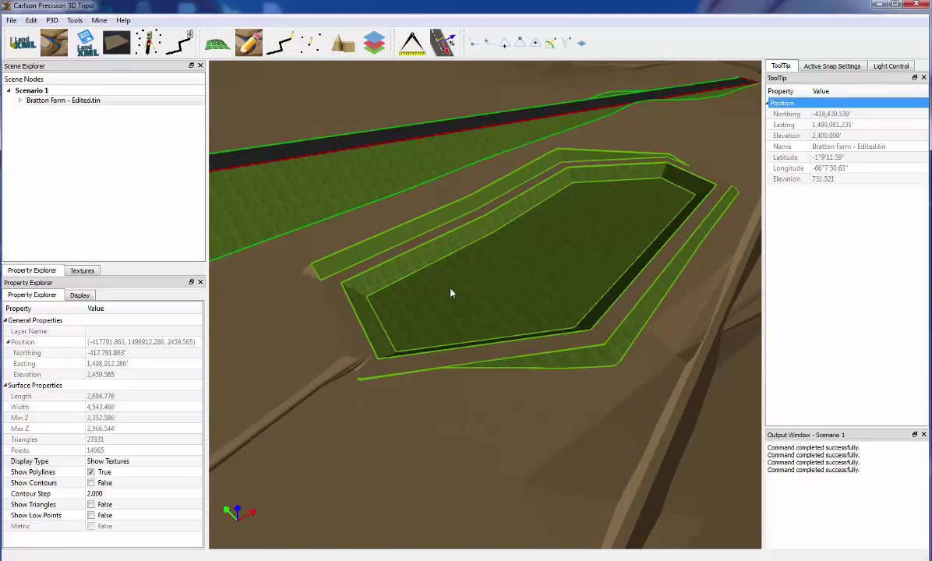
Step: Select the grass texture on the basin floor and set its resolution to 10
{"action": "mouse_move", "coordinate": [537, 276]}
{"action": "left_mouse_down"}
{"action": "mouse_move", "coordinate": [510, 280]}
{"action": "mouse_move", "coordinate": [528, 287]}
{"action": "left_mouse_up"}
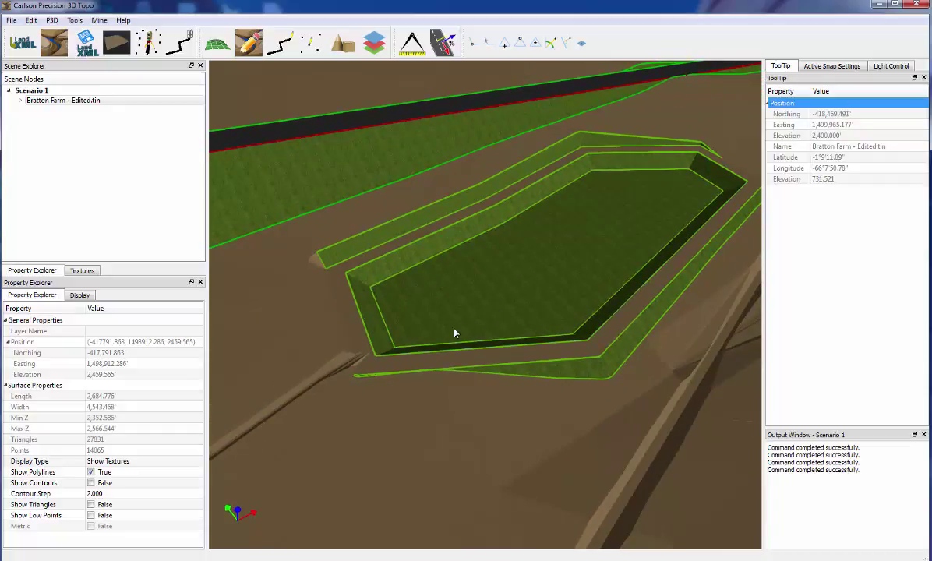
{"action": "left_click_drag", "start_coordinate": [455, 332], "coordinate": [540, 326]}
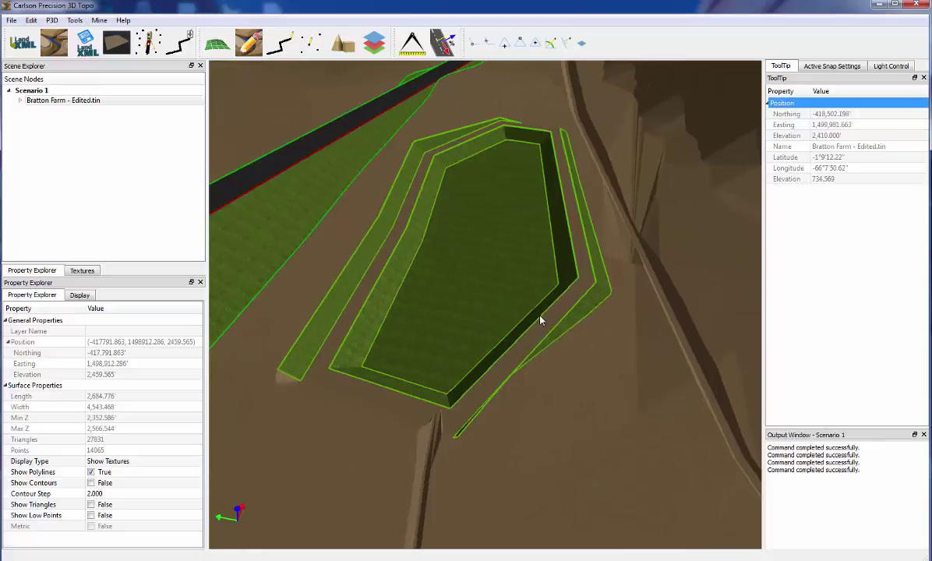
{"action": "left_click_drag", "start_coordinate": [476, 266], "coordinate": [381, 270]}
{"action": "scroll", "coordinate": [481, 318], "scroll_direction": "up", "scroll_amount": 3}
{"action": "scroll", "coordinate": [481, 318], "scroll_direction": "up", "scroll_amount": 4}
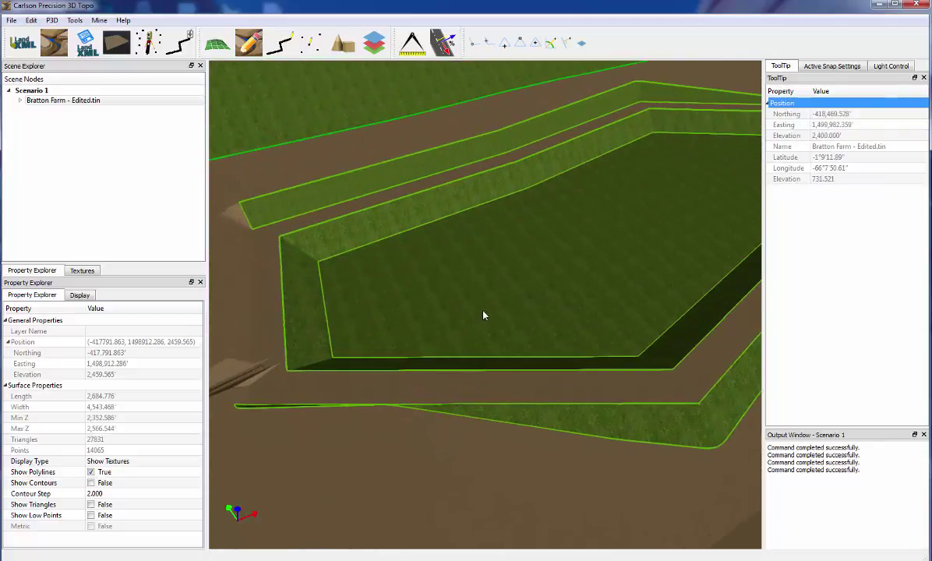
{"action": "scroll", "coordinate": [486, 302], "scroll_direction": "up", "scroll_amount": 2}
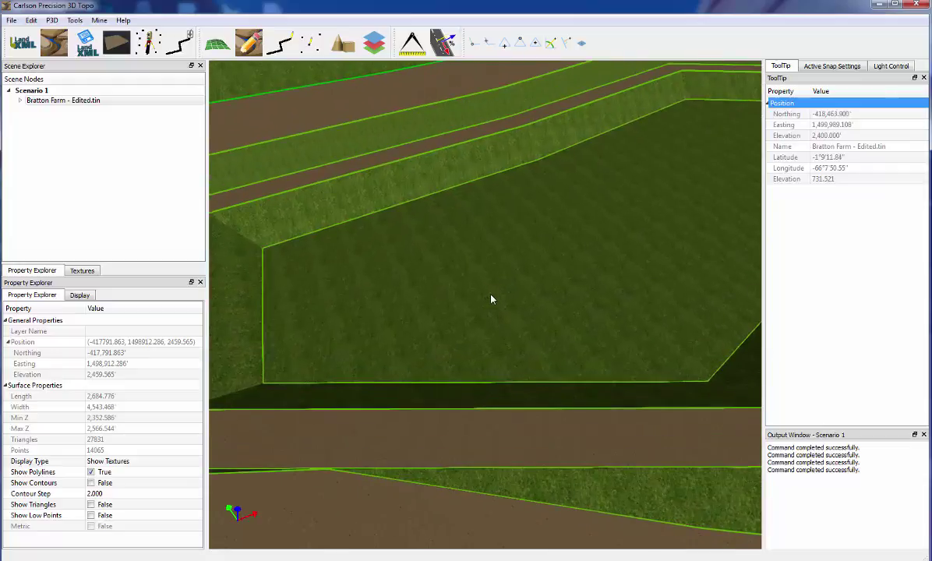
{"action": "right_click", "coordinate": [488, 257]}
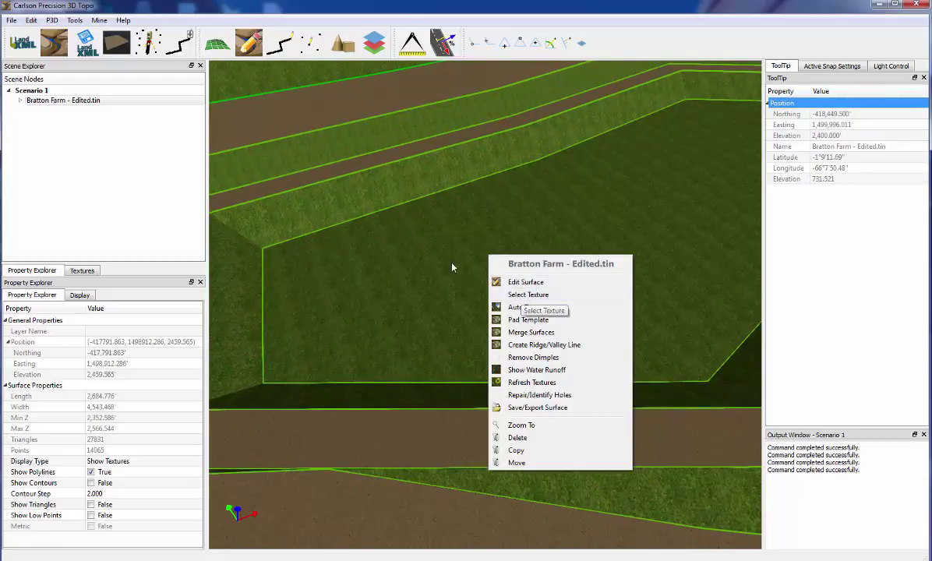
{"action": "left_click", "coordinate": [526, 294]}
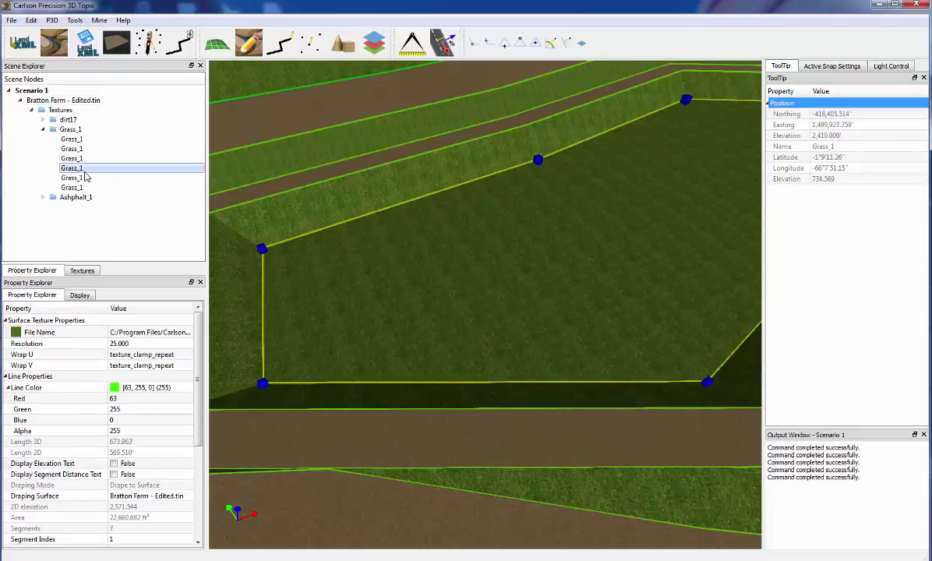
{"action": "left_click", "coordinate": [160, 347]}
{"action": "key", "text": "Return"}
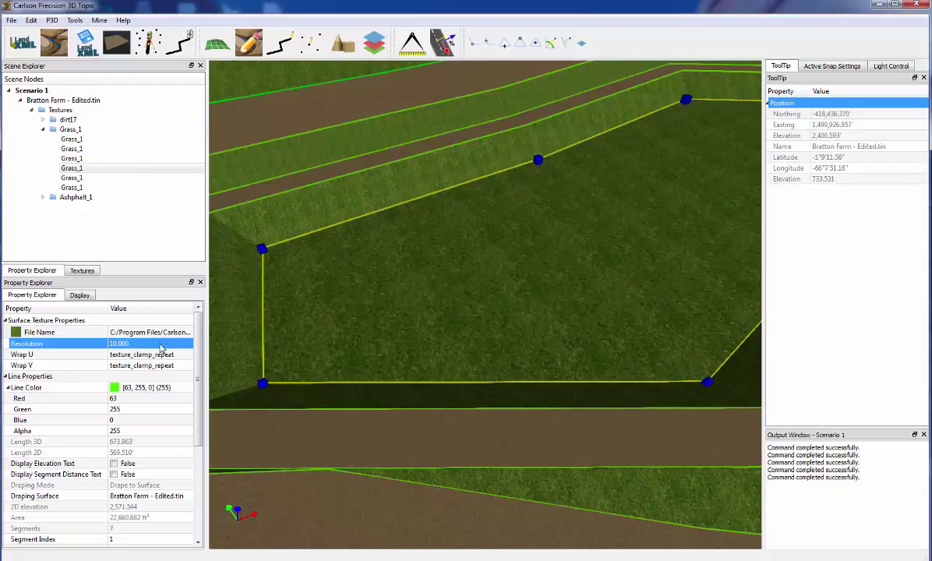
Step: Replace the basin floor's texture image with Stone_8.png from the Stone textures folder
{"action": "left_click", "coordinate": [178, 334]}
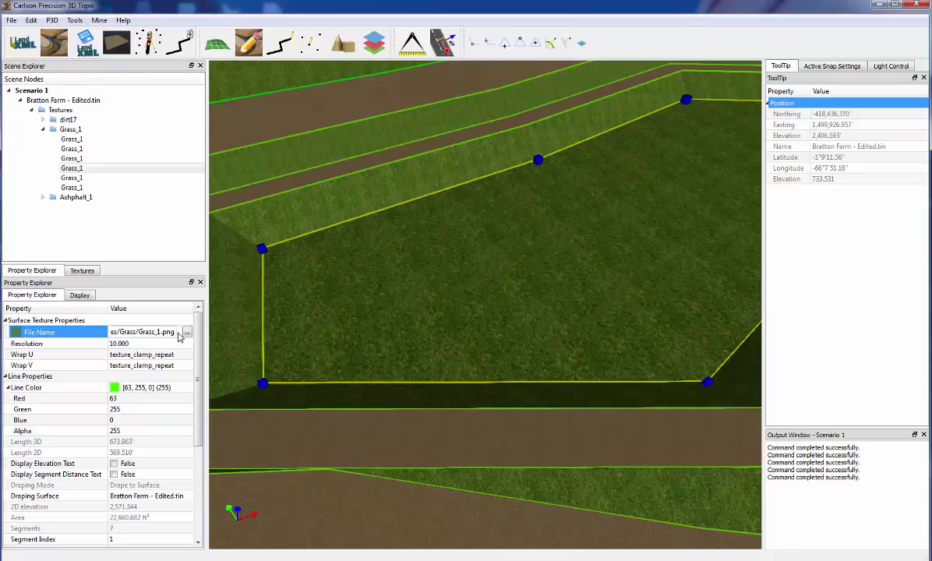
{"action": "left_click", "coordinate": [187, 332]}
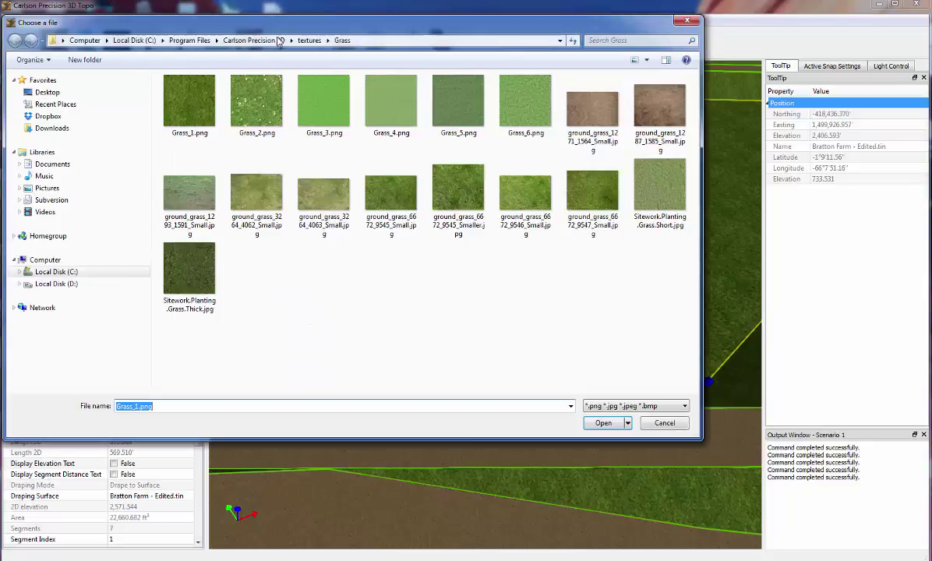
{"action": "left_click", "coordinate": [307, 41]}
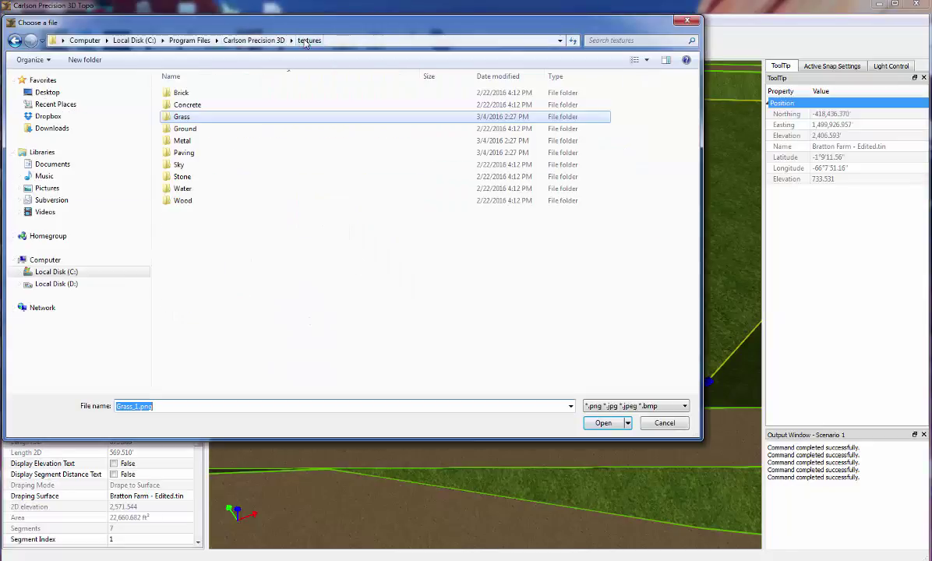
{"action": "double_click", "coordinate": [222, 178]}
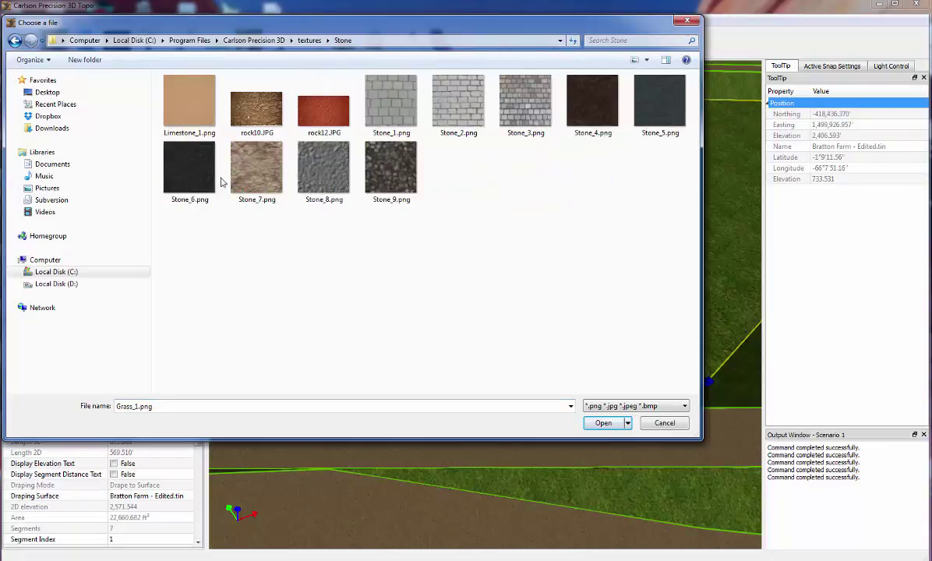
{"action": "left_click", "coordinate": [325, 178]}
{"action": "double_click", "coordinate": [325, 179]}
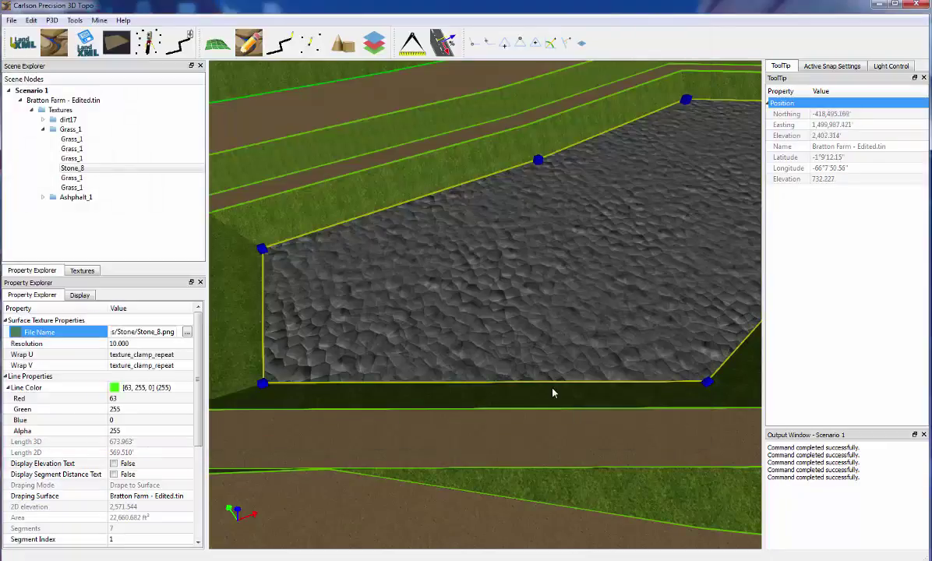
Step: Set the basin floor's stone texture resolution to 35 and deselect the texture
{"action": "left_click", "coordinate": [143, 345]}
{"action": "key", "text": "Return"}
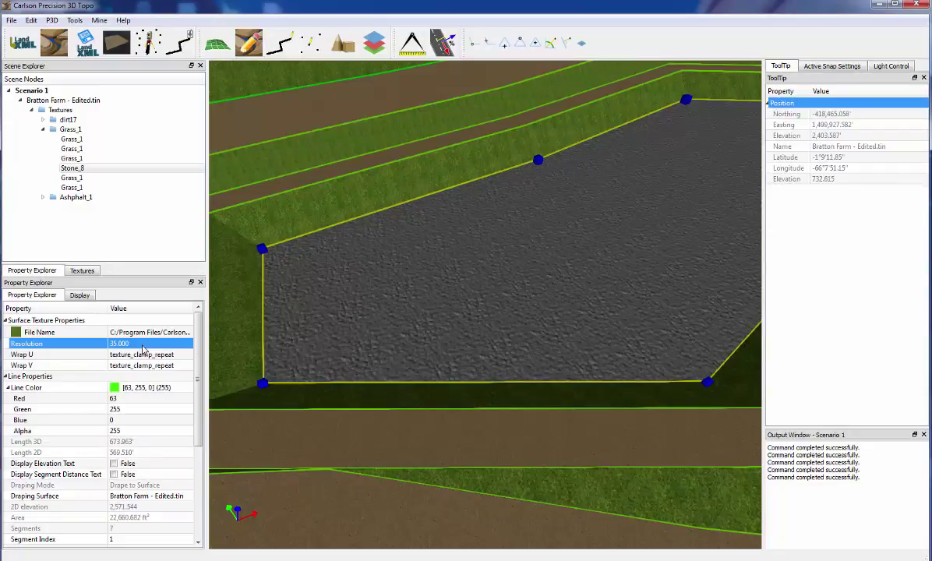
{"action": "scroll", "coordinate": [443, 266], "scroll_direction": "down", "scroll_amount": 6}
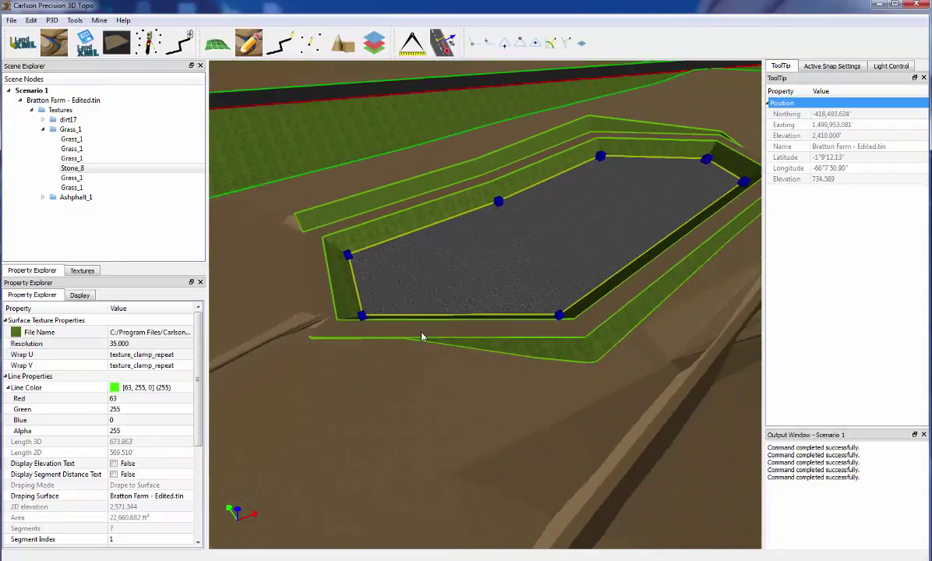
{"action": "left_click", "coordinate": [410, 321]}
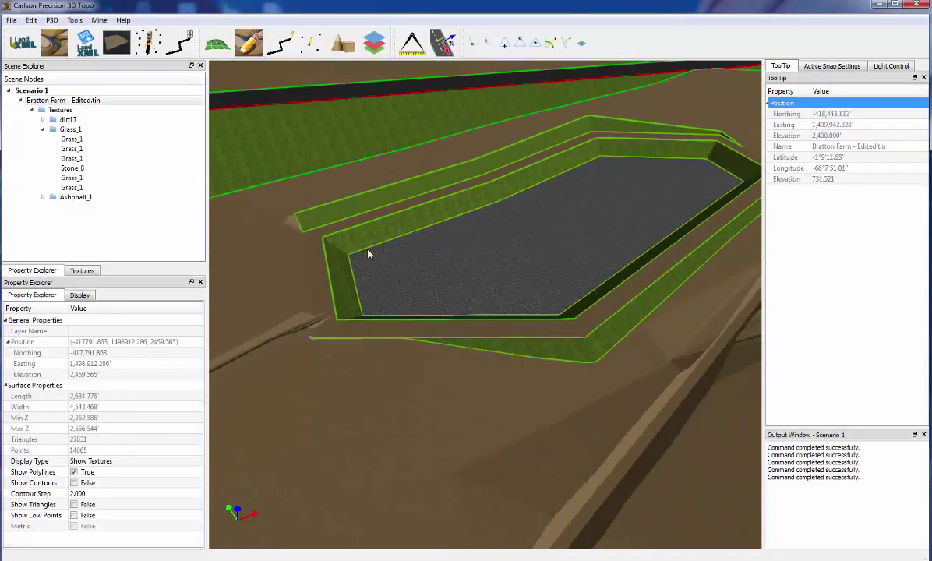
Step: Look through the Grass category of the texture library and review the textured basin, access road and pad
{"action": "left_click", "coordinate": [82, 270]}
{"action": "left_click", "coordinate": [36, 328]}
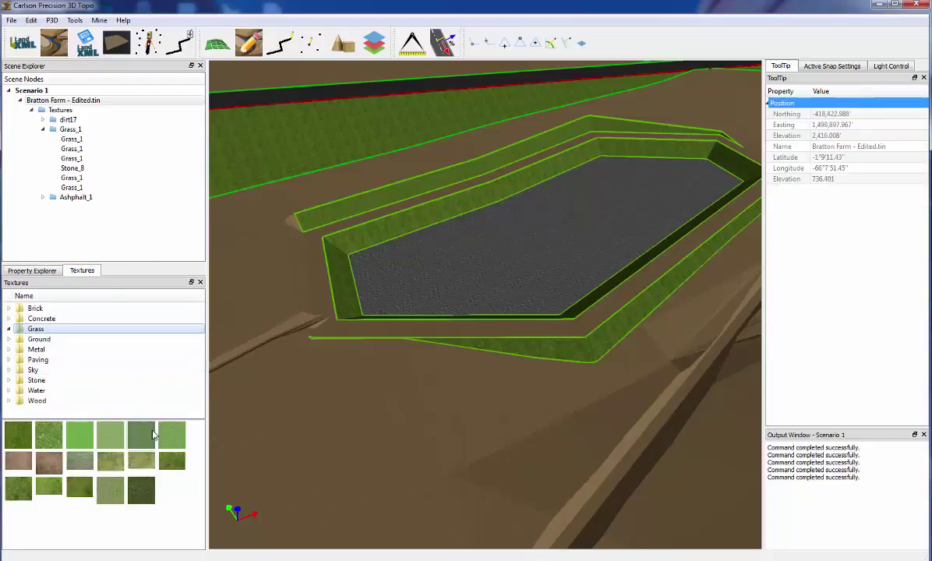
{"action": "left_click", "coordinate": [32, 271]}
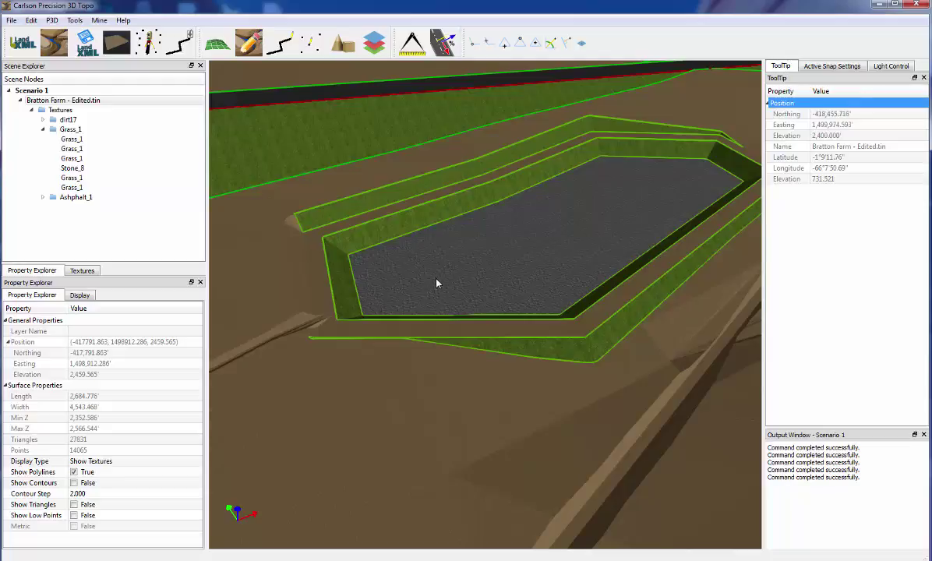
{"action": "scroll", "coordinate": [436, 281], "scroll_direction": "down", "scroll_amount": 1}
{"action": "middle_click_drag", "start_coordinate": [415, 302], "coordinate": [379, 291]}
{"action": "scroll", "coordinate": [378, 295], "scroll_direction": "down", "scroll_amount": 4}
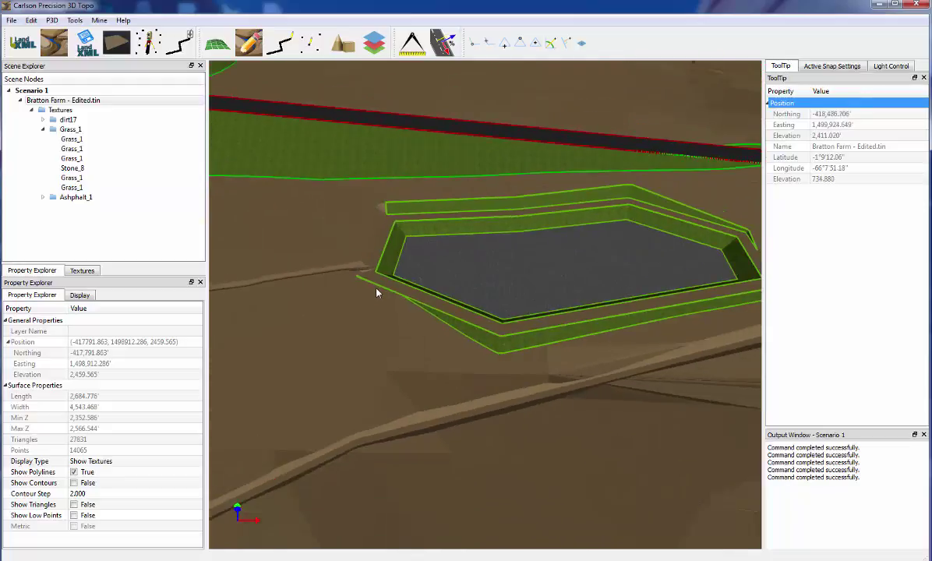
{"action": "scroll", "coordinate": [362, 306], "scroll_direction": "up", "scroll_amount": 10}
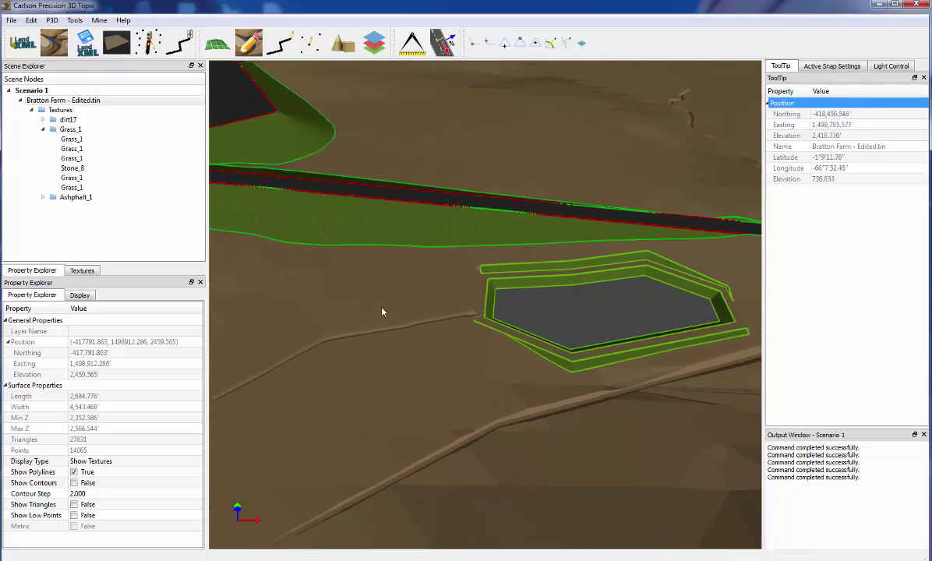
{"action": "scroll", "coordinate": [519, 322], "scroll_direction": "down", "scroll_amount": 8}
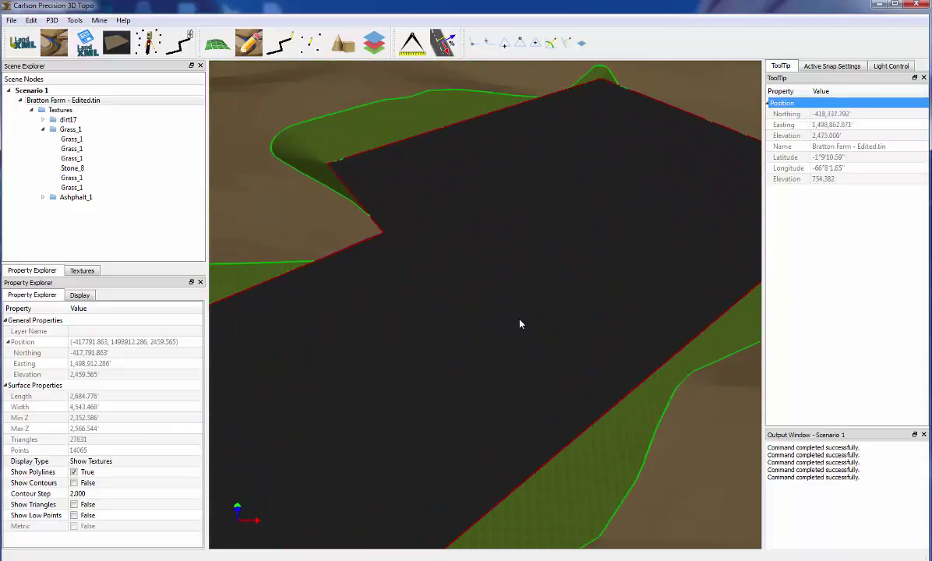
{"action": "scroll", "coordinate": [519, 322], "scroll_direction": "down", "scroll_amount": 3}
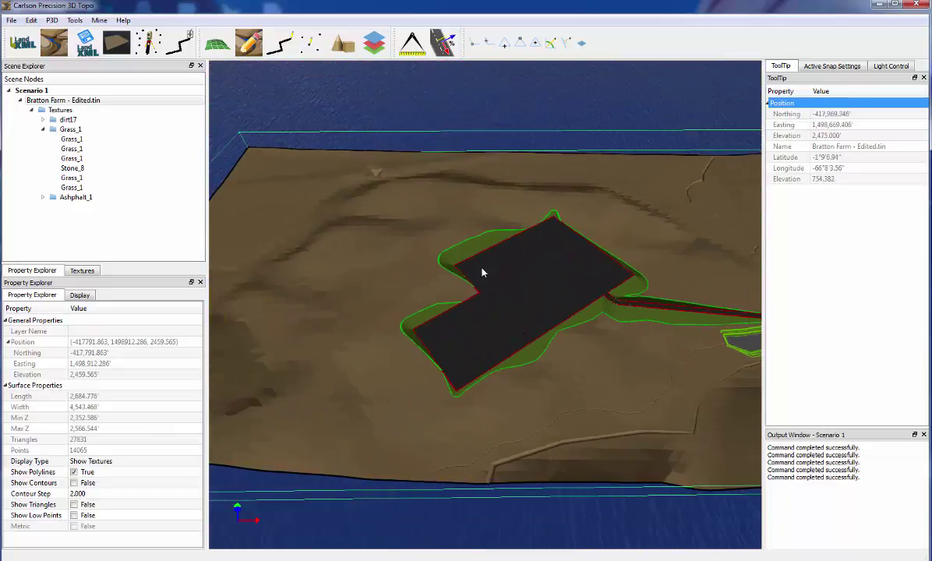
Step: Create a new scenario, check that Scenario 1 can still be displayed, and make the new scenario active
{"action": "left_click", "coordinate": [11, 21]}
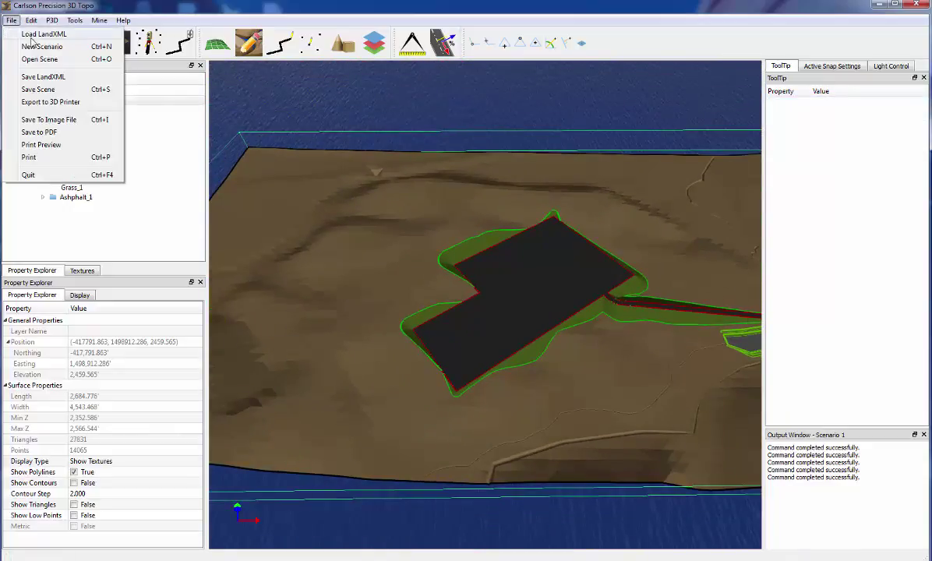
{"action": "left_click", "coordinate": [45, 47]}
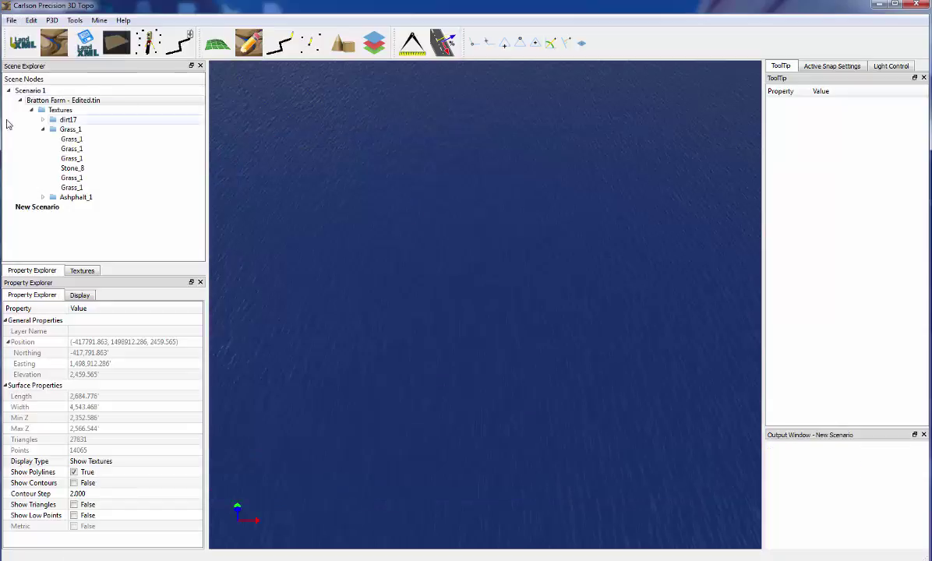
{"action": "left_click", "coordinate": [39, 207]}
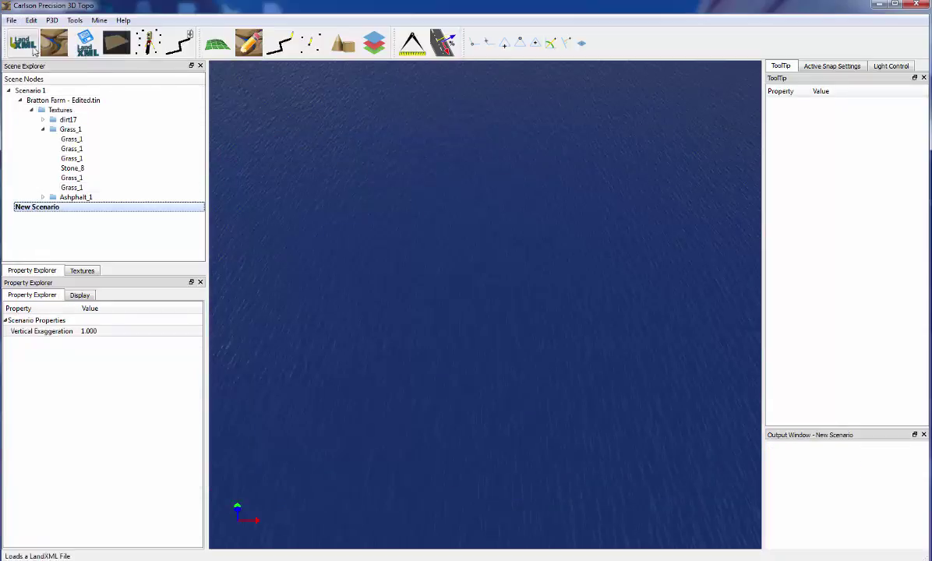
{"action": "left_click", "coordinate": [39, 91]}
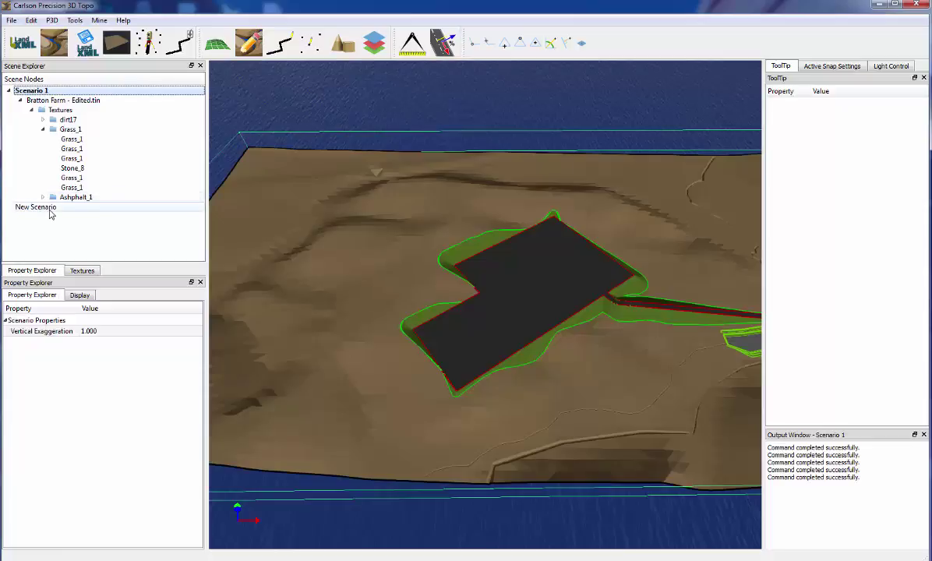
{"action": "left_click", "coordinate": [37, 207]}
Step: Load the surface file Subdivision.tin into the new scenario
{"action": "left_click", "coordinate": [47, 39]}
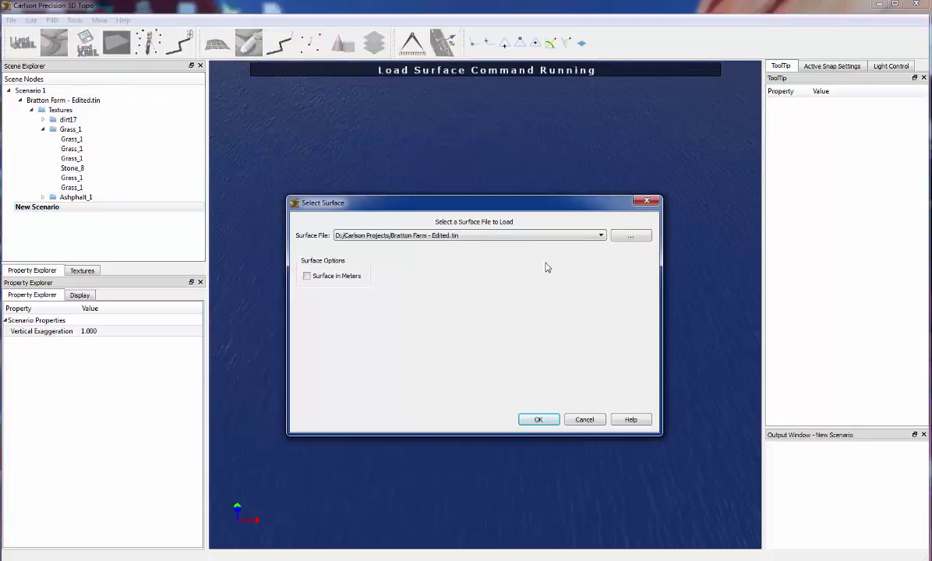
{"action": "left_click", "coordinate": [600, 236]}
{"action": "left_click", "coordinate": [584, 254]}
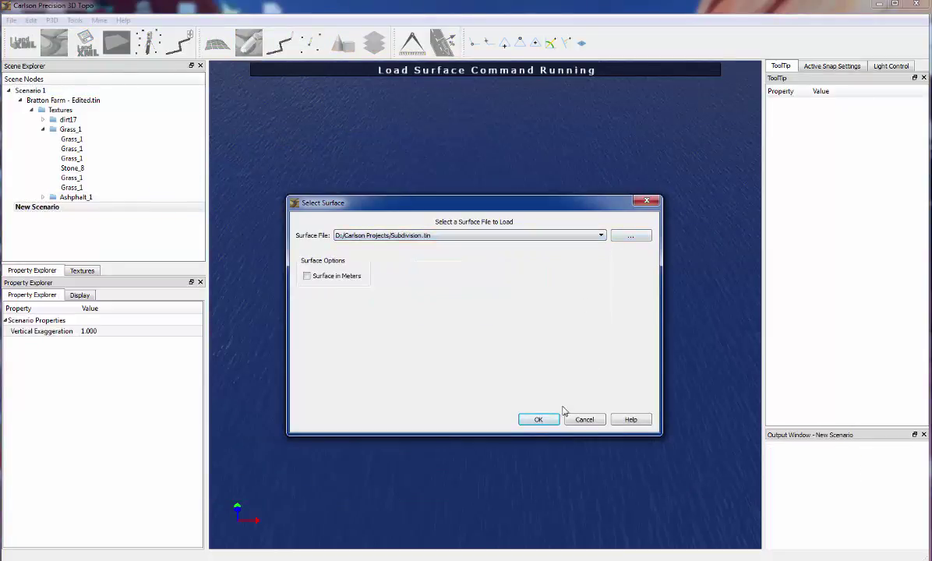
{"action": "left_click", "coordinate": [547, 421]}
Step: Start Auto Texture on the Subdivision surface and set the slope tolerance to 10%
{"action": "scroll", "coordinate": [447, 380], "scroll_direction": "up", "scroll_amount": 5}
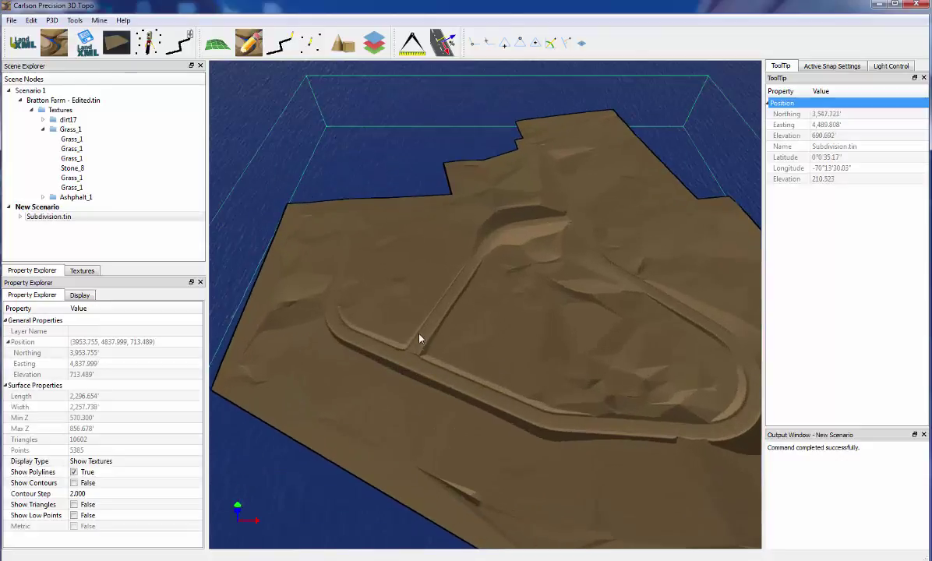
{"action": "left_click_drag", "start_coordinate": [439, 379], "coordinate": [499, 368]}
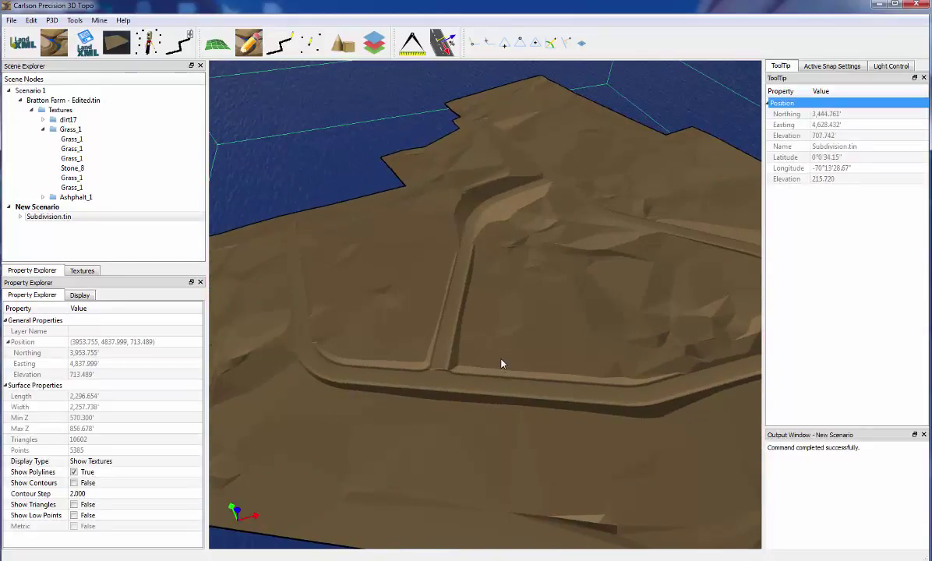
{"action": "scroll", "coordinate": [500, 353], "scroll_direction": "up", "scroll_amount": 1}
{"action": "scroll", "coordinate": [503, 347], "scroll_direction": "down", "scroll_amount": 3}
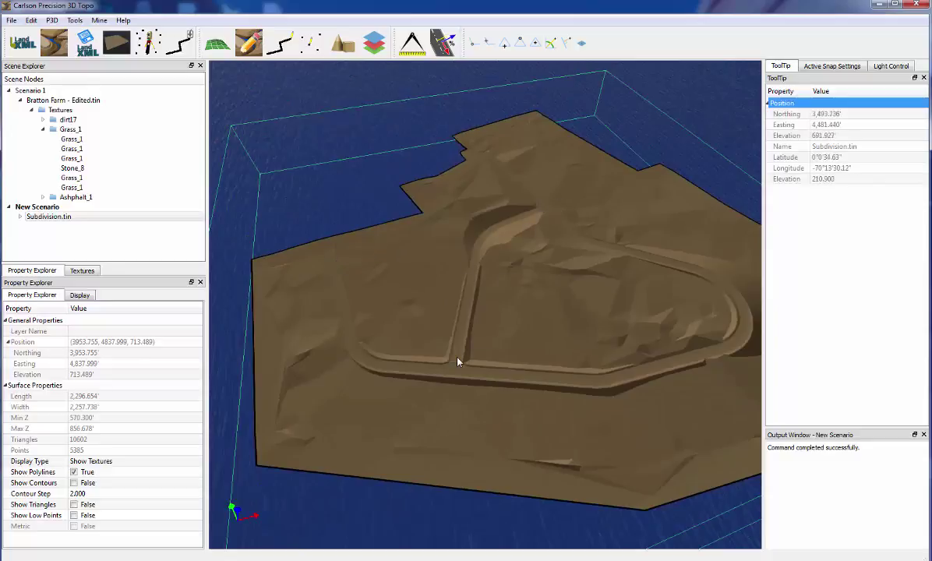
{"action": "left_click_drag", "start_coordinate": [463, 383], "coordinate": [487, 337]}
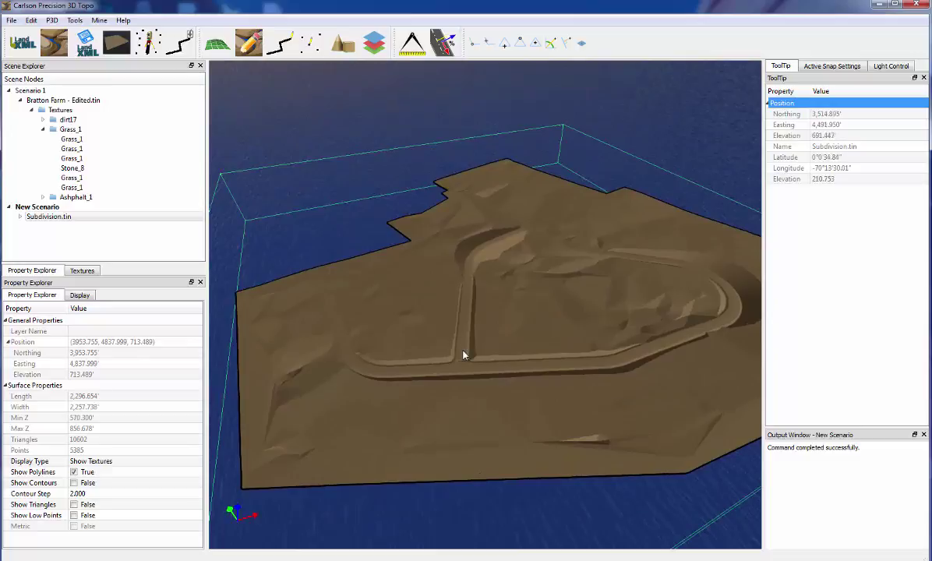
{"action": "right_click", "coordinate": [463, 348]}
{"action": "left_click", "coordinate": [499, 402]}
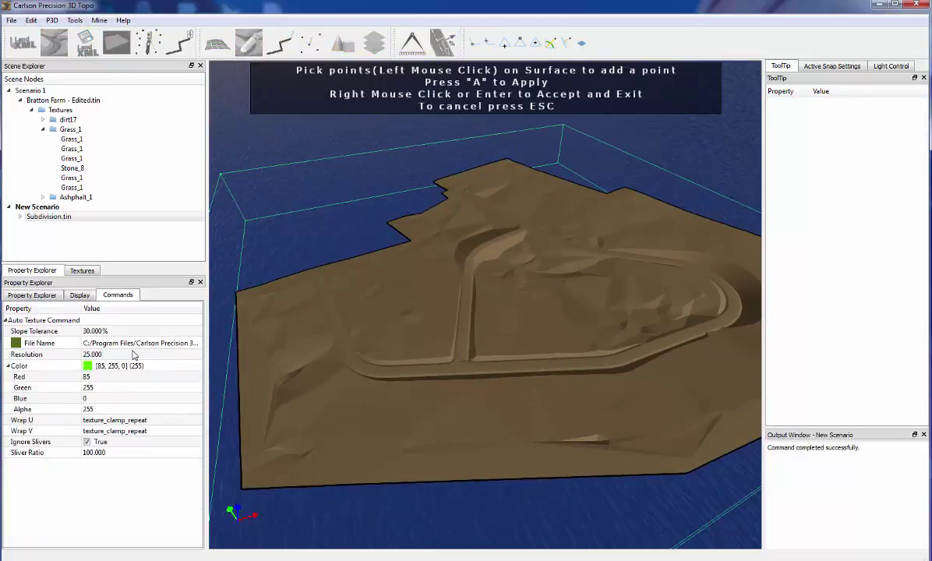
{"action": "left_click", "coordinate": [111, 331]}
{"action": "type", "text": "1"}
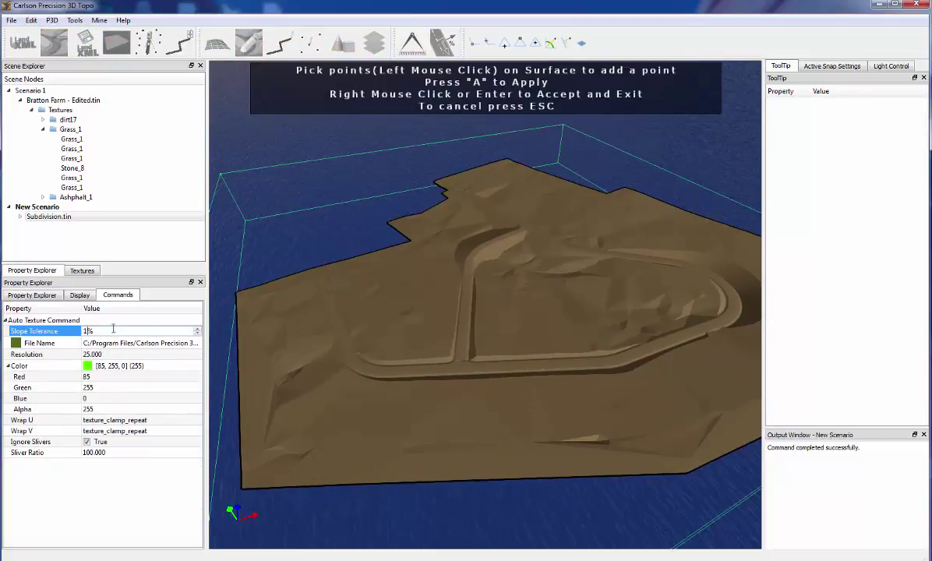
{"action": "type", "text": "0"}
{"action": "key", "text": "Return"}
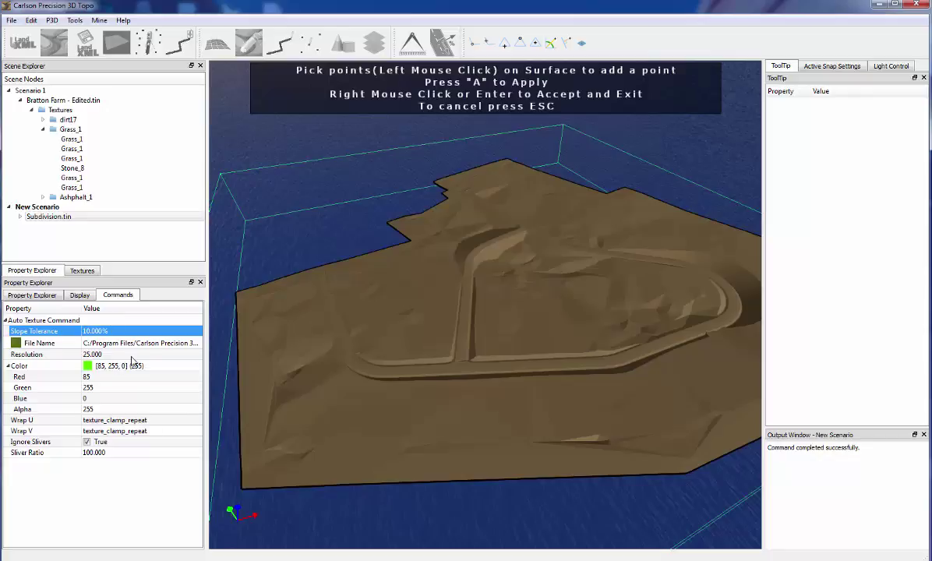
Step: Choose the Ashphalt_1 texture from the Paving category as the Auto Texture file
{"action": "left_click", "coordinate": [140, 342]}
{"action": "left_click", "coordinate": [196, 342]}
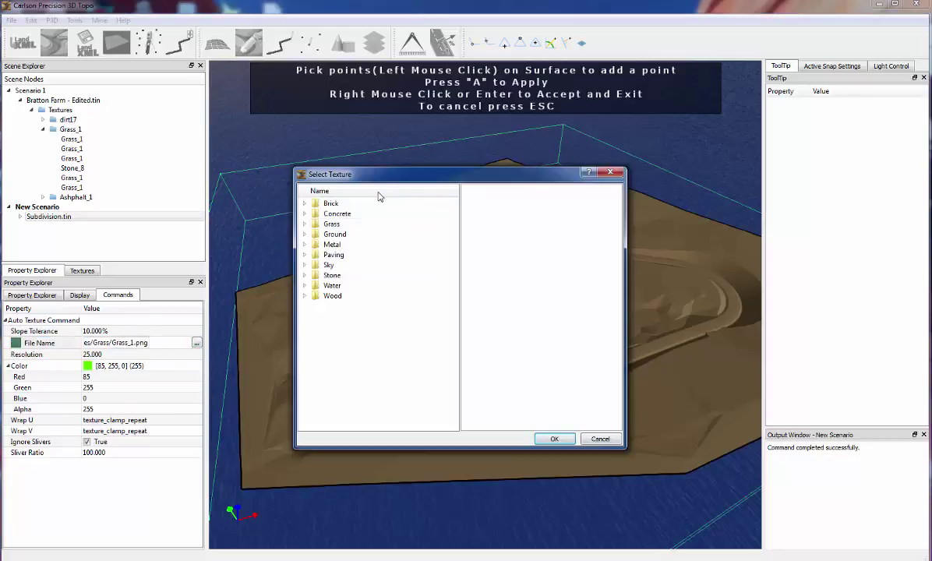
{"action": "left_click", "coordinate": [361, 255]}
{"action": "left_click", "coordinate": [478, 203]}
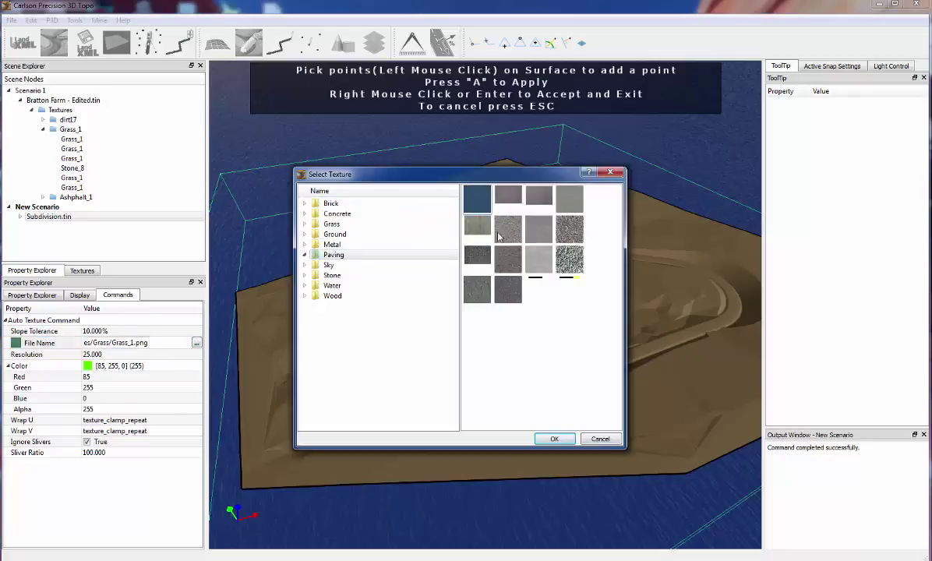
{"action": "left_click", "coordinate": [554, 438]}
Step: Set the Auto Texture outline color to red (255, 0, 0)
{"action": "left_click", "coordinate": [194, 366]}
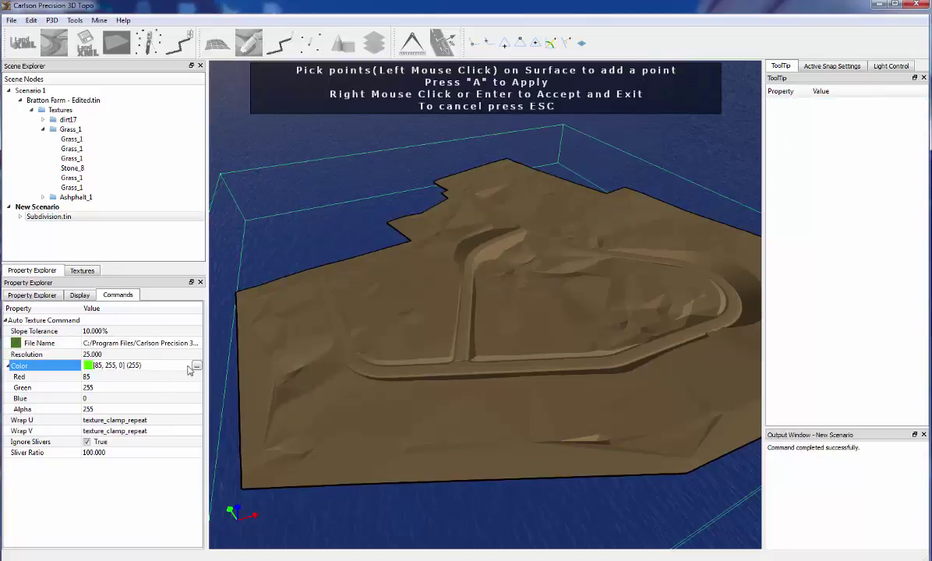
{"action": "left_click", "coordinate": [197, 365]}
{"action": "left_click", "coordinate": [328, 237]}
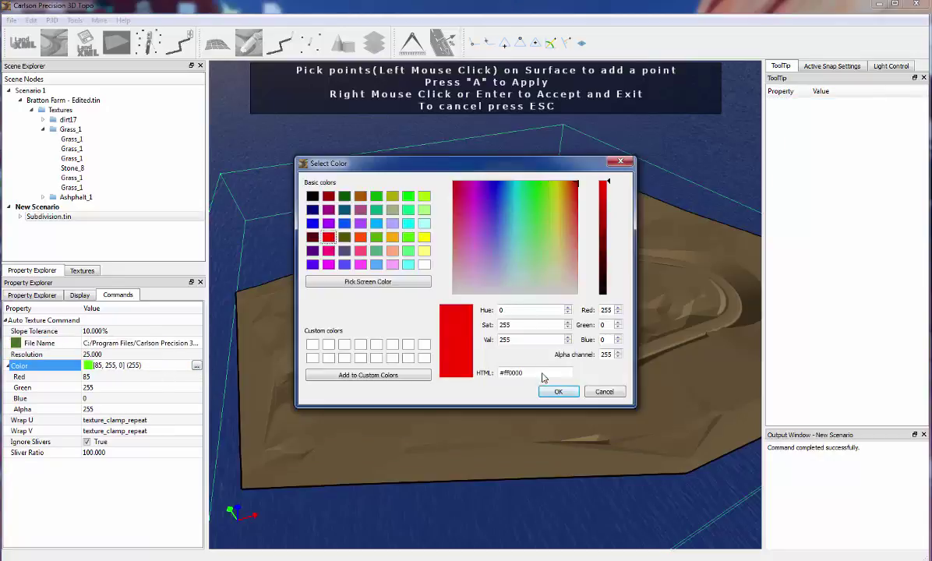
{"action": "left_click", "coordinate": [557, 392]}
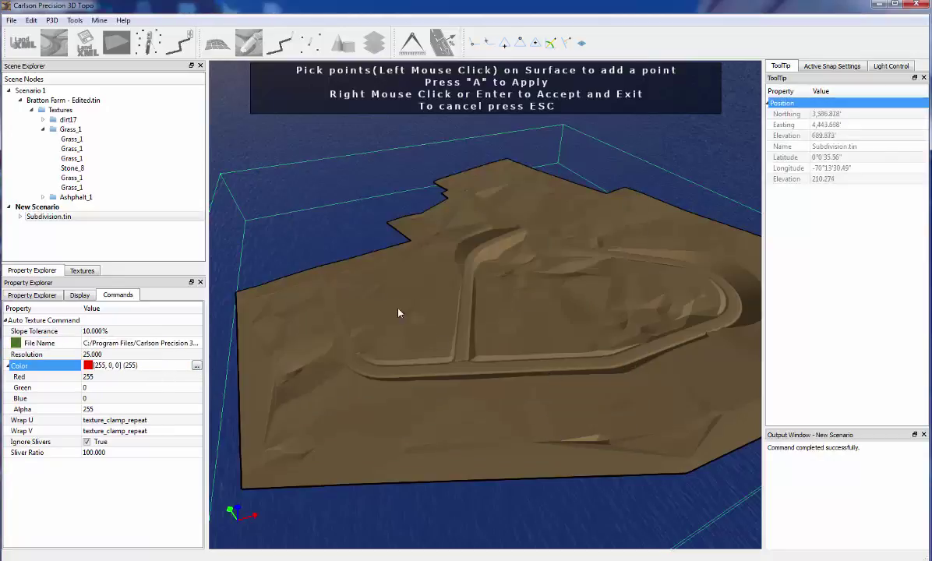
Step: Try to outline the Subdivision roads with Auto Texture by picking the connecting road and the main road, and check the road's open end
{"action": "left_click", "coordinate": [462, 350]}
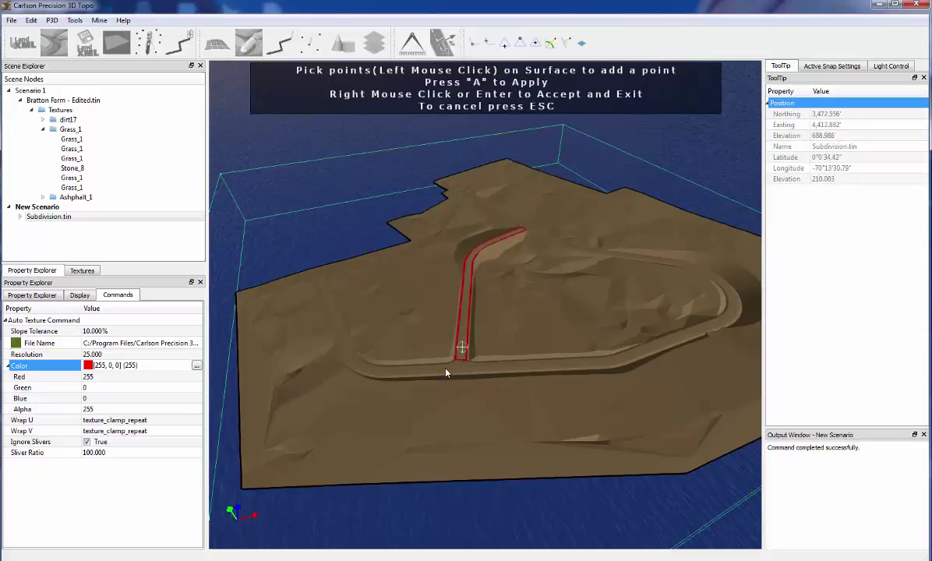
{"action": "left_click", "coordinate": [445, 367]}
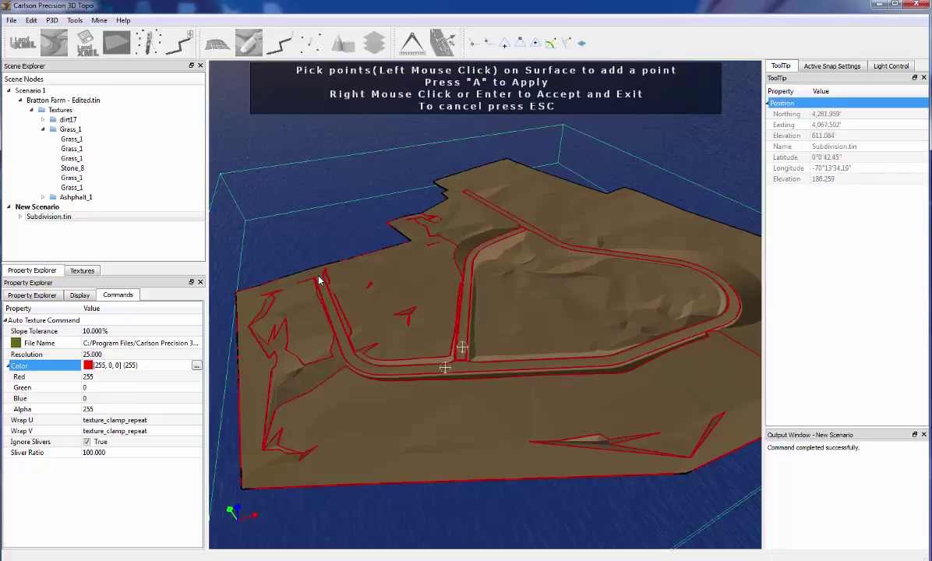
{"action": "scroll", "coordinate": [319, 288], "scroll_direction": "up", "scroll_amount": 5}
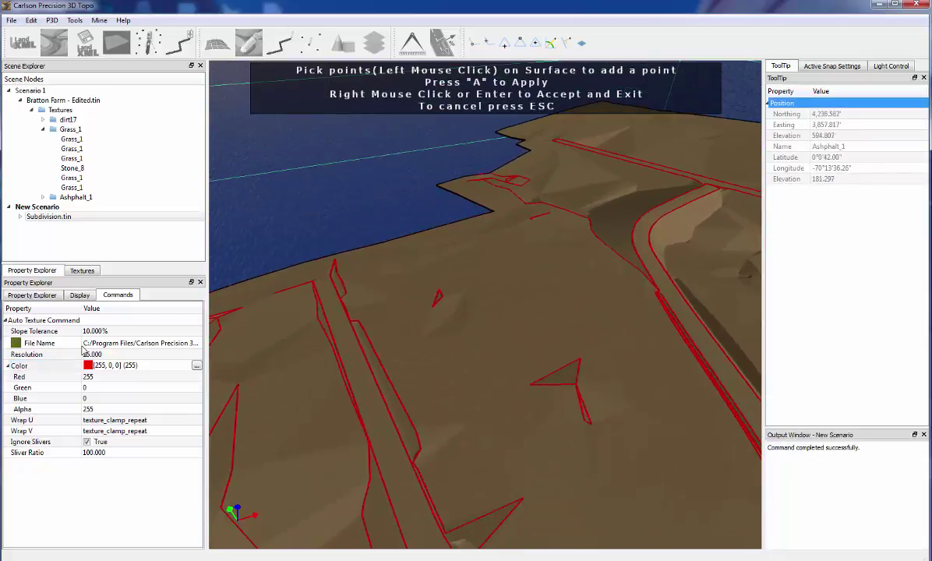
{"action": "scroll", "coordinate": [320, 286], "scroll_direction": "up", "scroll_amount": 3}
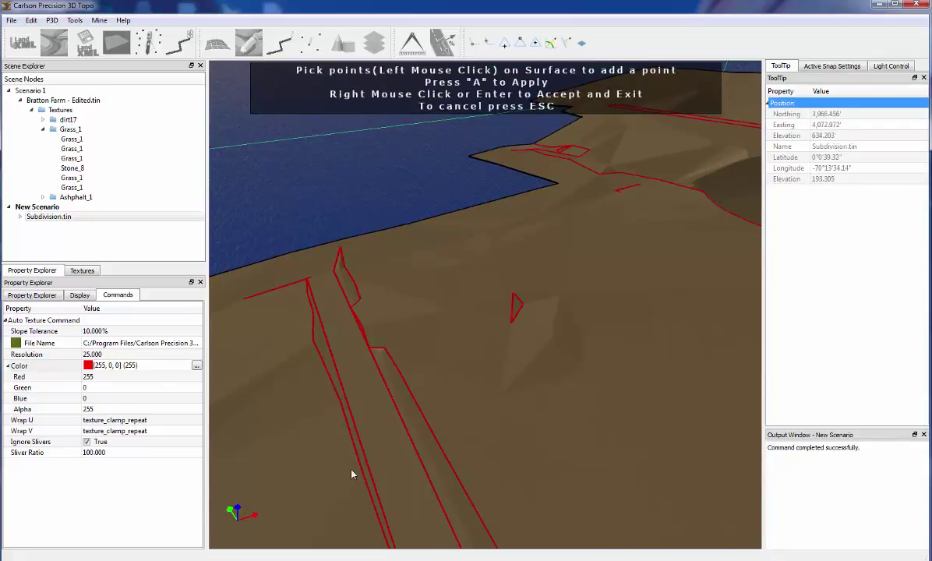
{"action": "right_click", "coordinate": [536, 445]}
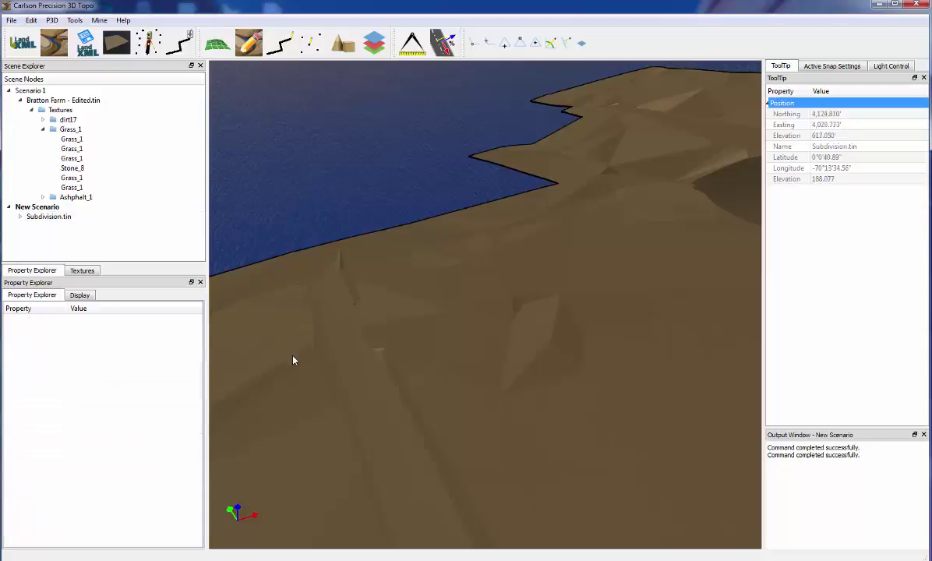
{"action": "left_click_drag", "start_coordinate": [294, 360], "coordinate": [530, 422]}
{"action": "middle_click_drag", "start_coordinate": [531, 422], "coordinate": [637, 427]}
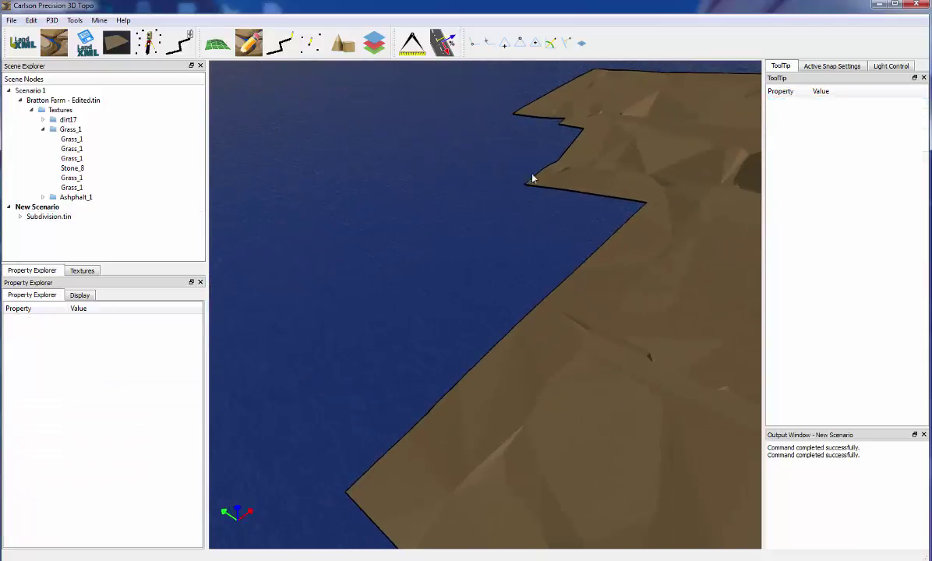
{"action": "left_click", "coordinate": [279, 43]}
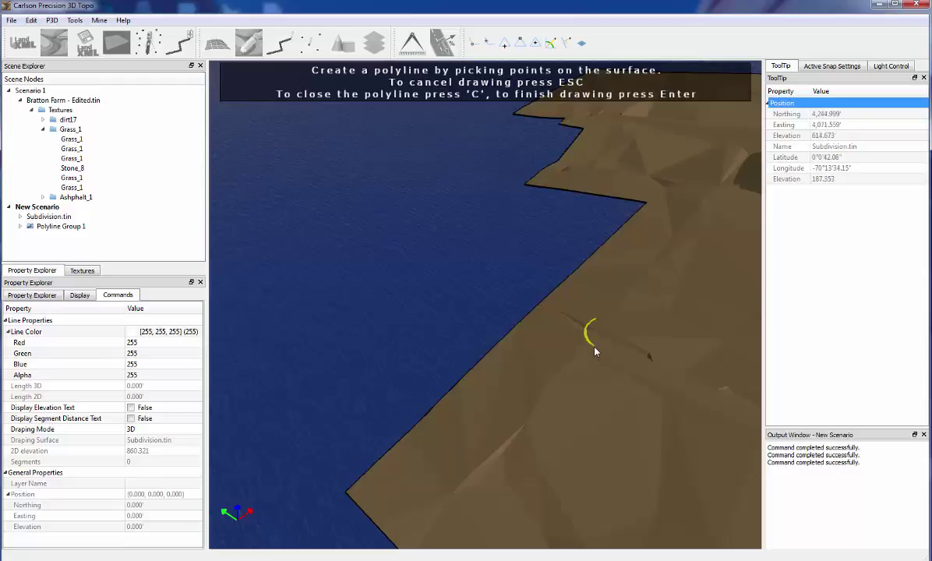
{"action": "key", "text": "Escape"}
{"action": "middle_click_drag", "start_coordinate": [640, 324], "coordinate": [589, 315]}
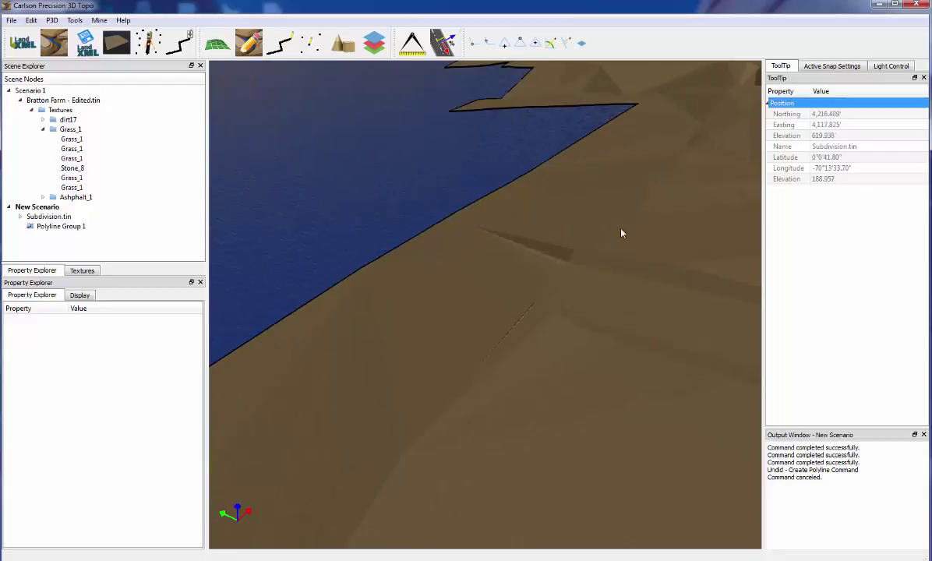
Step: Draw a closed four-point polyline on the Subdivision surface across the open end of the road near the boundary
{"action": "left_click", "coordinate": [279, 43]}
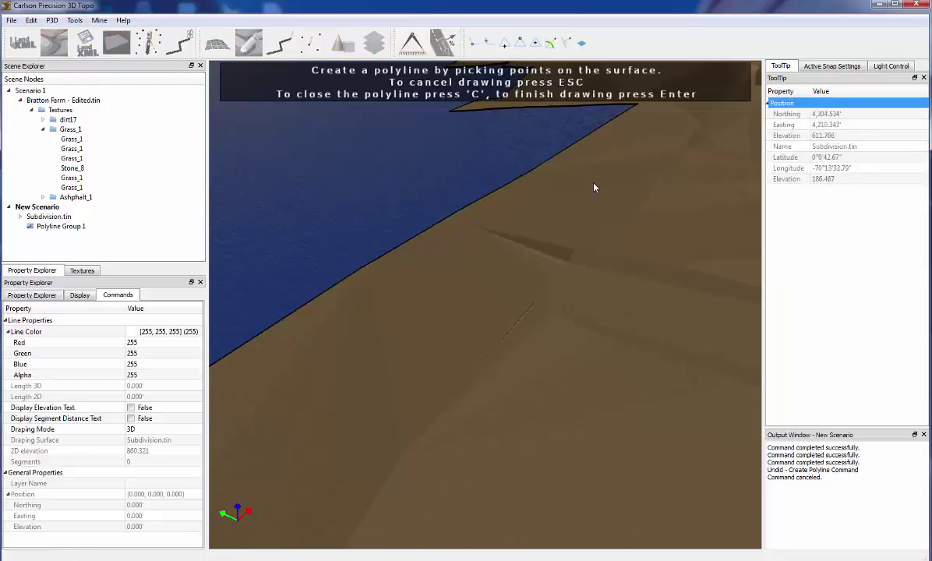
{"action": "left_click", "coordinate": [572, 251]}
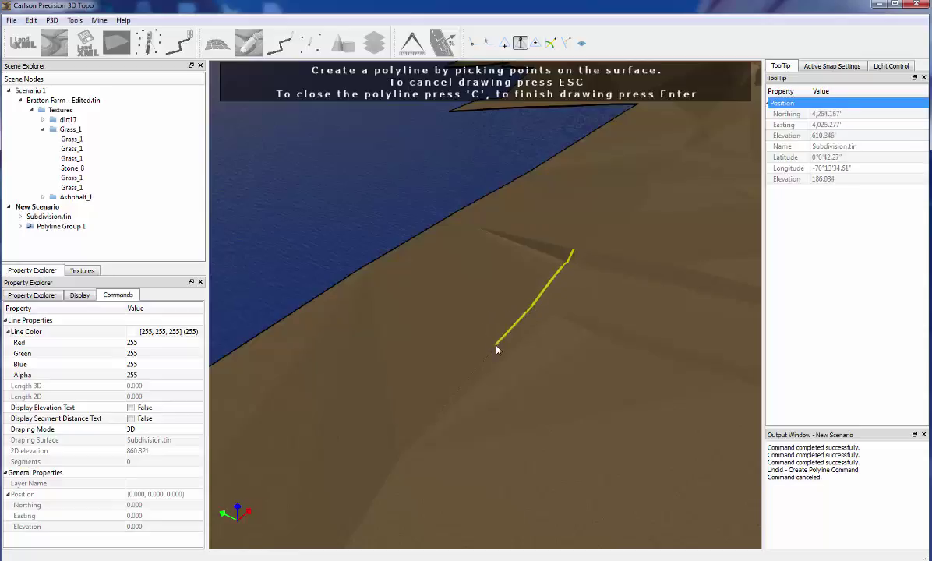
{"action": "left_click", "coordinate": [532, 304]}
{"action": "left_click", "coordinate": [471, 295]}
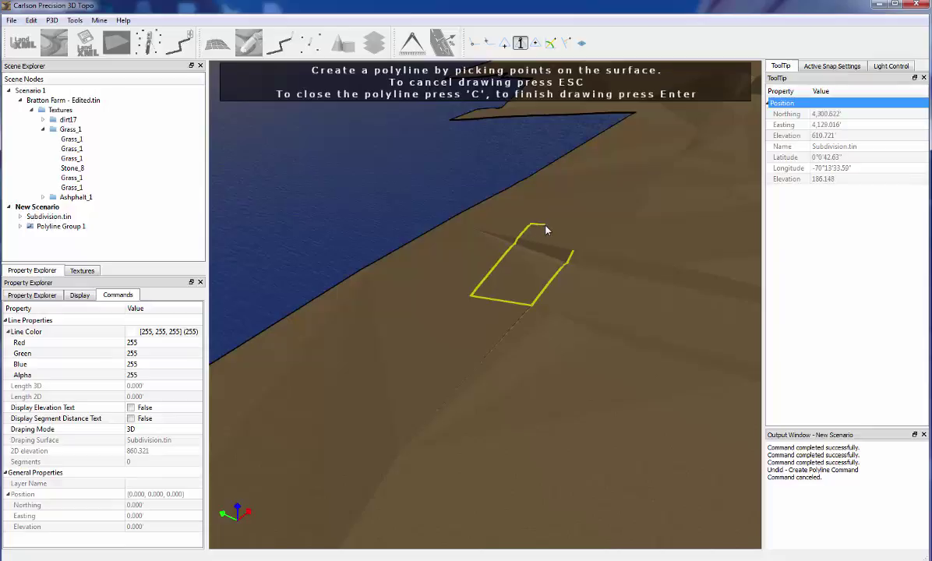
{"action": "left_click", "coordinate": [530, 225]}
{"action": "key", "text": "c"}
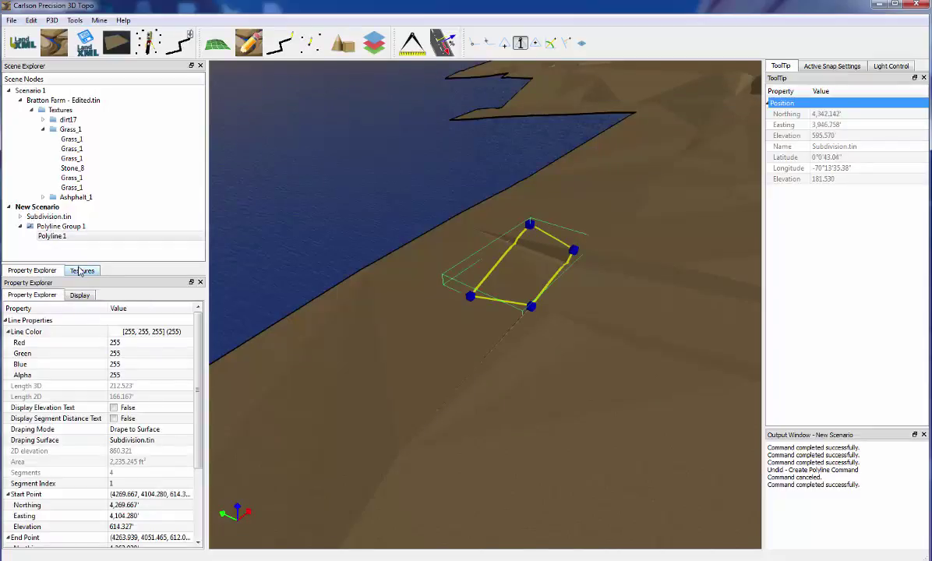
Step: Apply the Grass_1 texture to the closed polyline at the road's end
{"action": "left_click", "coordinate": [81, 270]}
{"action": "left_click_drag", "start_coordinate": [20, 430], "coordinate": [513, 295]}
{"action": "middle_click_drag", "start_coordinate": [530, 391], "coordinate": [568, 381]}
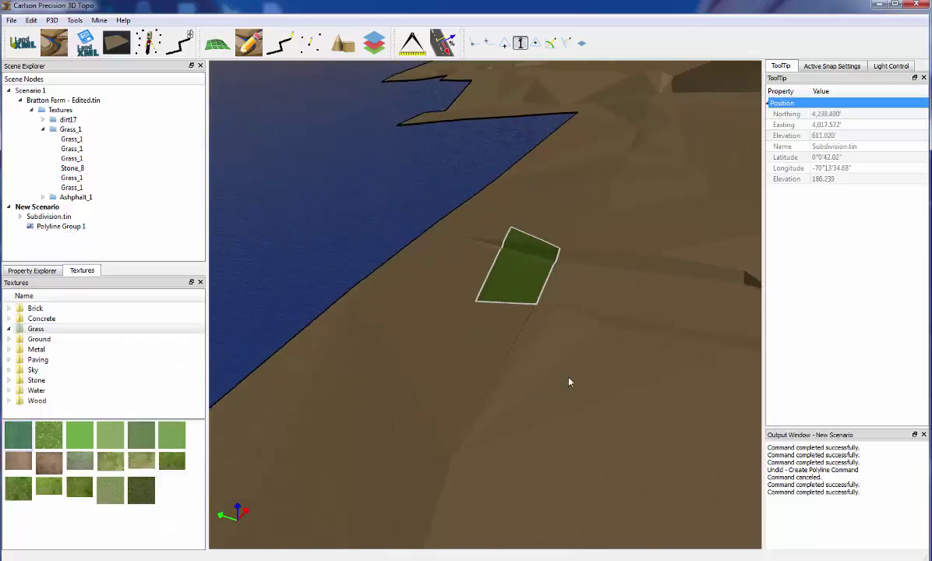
Step: Examine how the grass patch covers the road's end and how it sits relative to the rest of the Subdivision roads
{"action": "scroll", "coordinate": [582, 383], "scroll_direction": "down", "scroll_amount": 7}
{"action": "scroll", "coordinate": [605, 319], "scroll_direction": "up", "scroll_amount": 1}
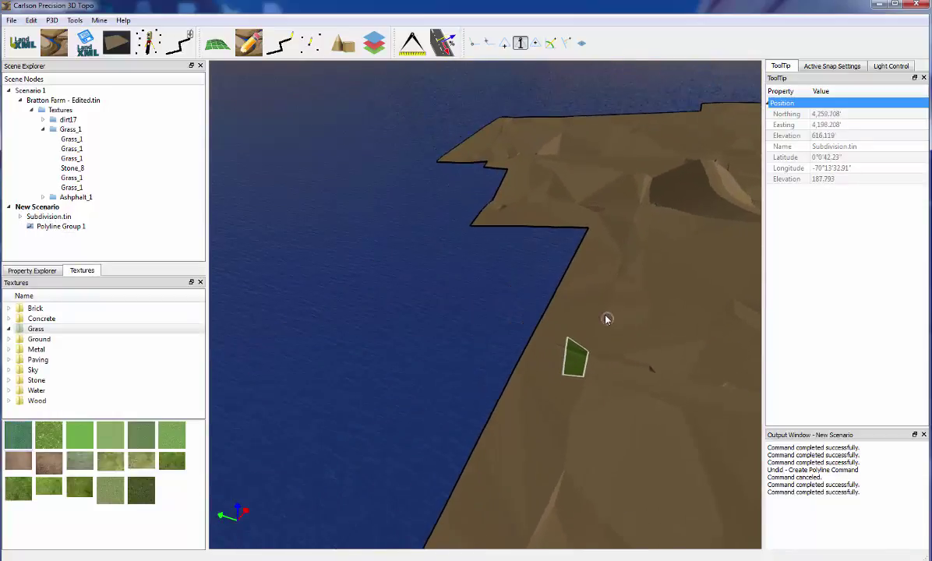
{"action": "scroll", "coordinate": [603, 378], "scroll_direction": "up", "scroll_amount": 8}
{"action": "middle_click_drag", "start_coordinate": [551, 461], "coordinate": [665, 417]}
{"action": "scroll", "coordinate": [525, 218], "scroll_direction": "up", "scroll_amount": 1}
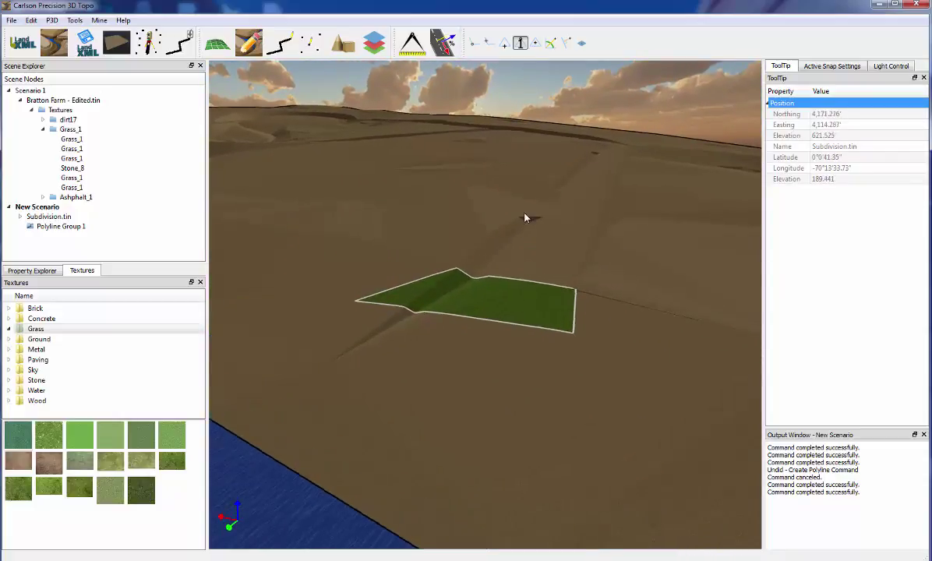
{"action": "scroll", "coordinate": [524, 218], "scroll_direction": "up", "scroll_amount": 2}
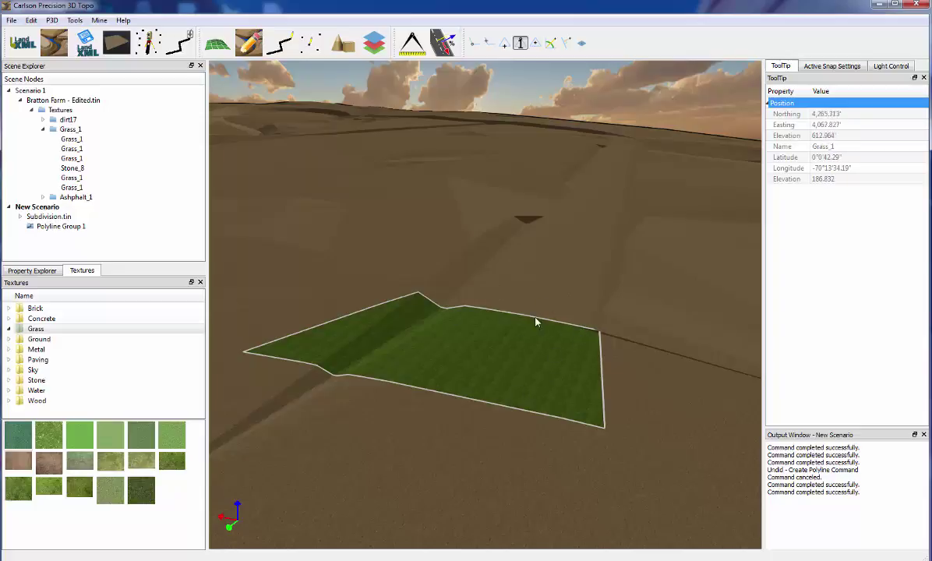
{"action": "middle_click_drag", "start_coordinate": [467, 407], "coordinate": [611, 350]}
{"action": "scroll", "coordinate": [626, 374], "scroll_direction": "down", "scroll_amount": 5}
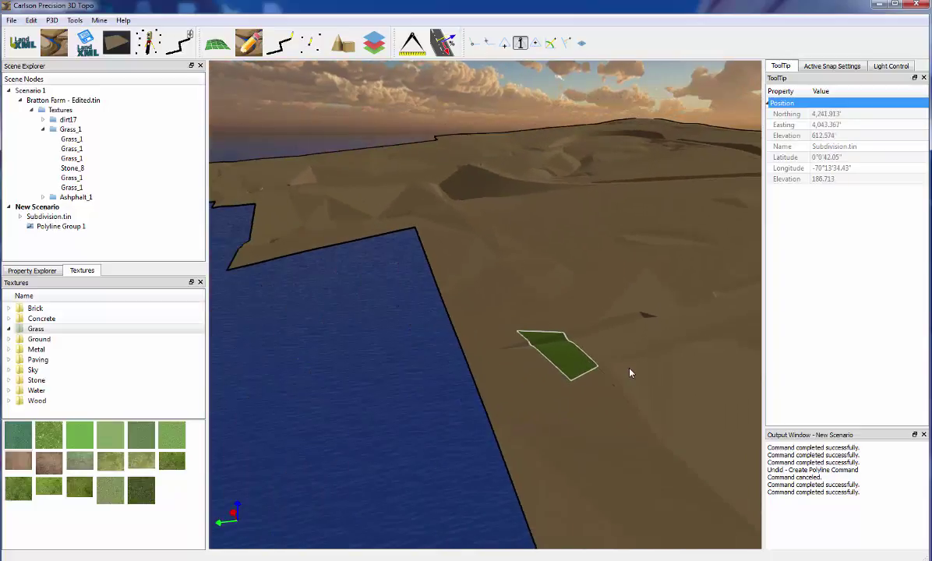
{"action": "scroll", "coordinate": [629, 368], "scroll_direction": "down", "scroll_amount": 3}
{"action": "middle_click_drag", "start_coordinate": [665, 364], "coordinate": [640, 368]}
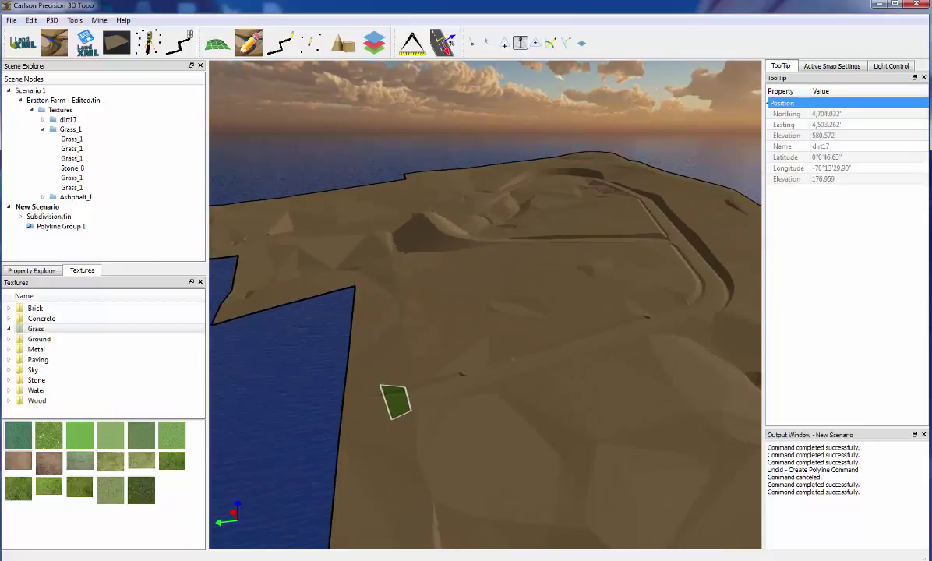
Step: Auto Texture the Subdivision roads with asphalt by picking points on the connecting road and the main road, and accept the outlined areas
{"action": "left_click", "coordinate": [37, 270]}
{"action": "middle_click_drag", "start_coordinate": [633, 316], "coordinate": [500, 298]}
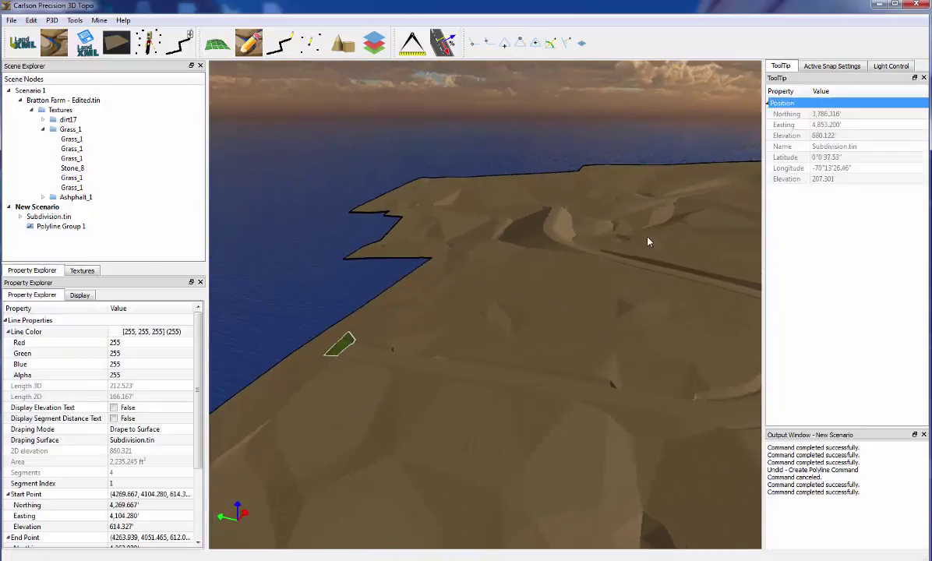
{"action": "middle_click_drag", "start_coordinate": [657, 344], "coordinate": [538, 392]}
{"action": "middle_click_drag", "start_coordinate": [610, 418], "coordinate": [534, 312]}
{"action": "right_click", "coordinate": [545, 314]}
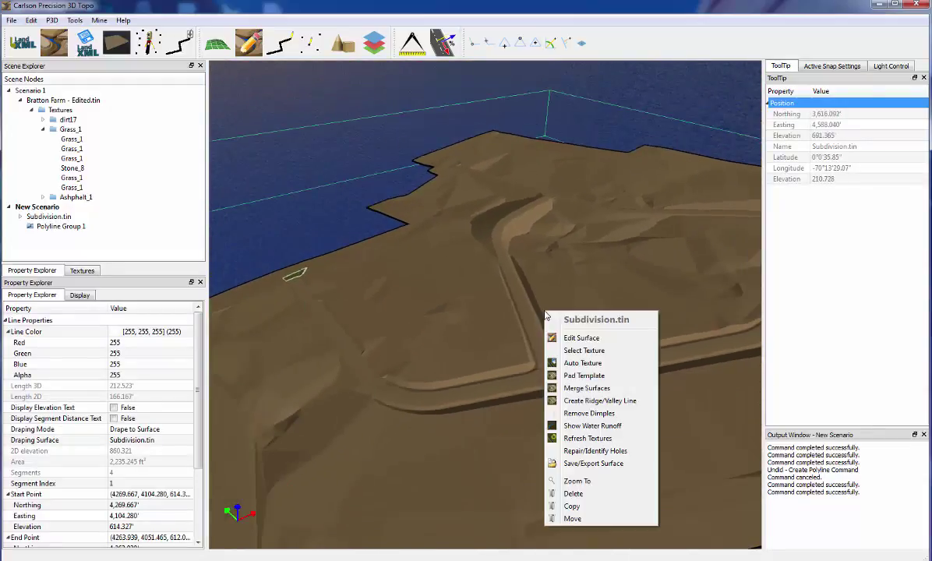
{"action": "left_click", "coordinate": [583, 362]}
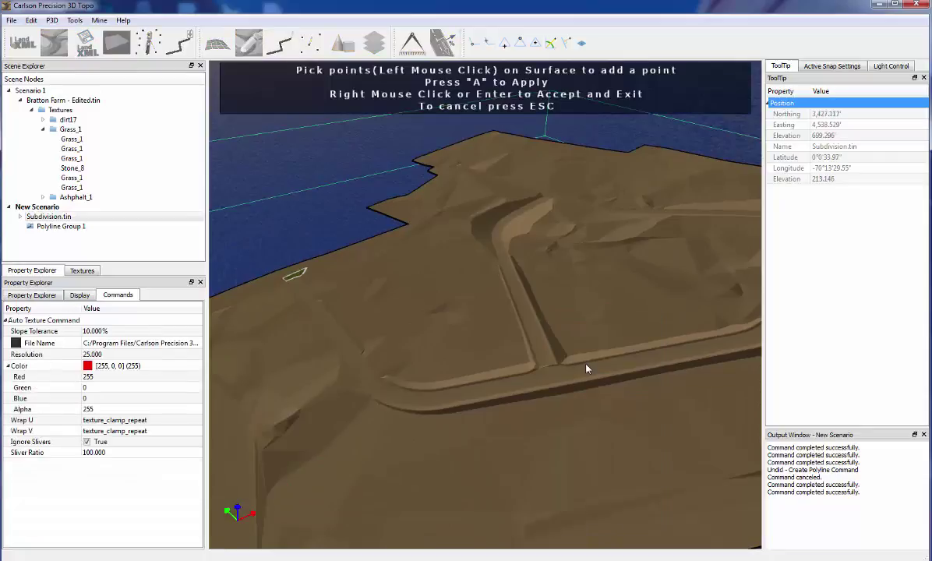
{"action": "left_click", "coordinate": [532, 341]}
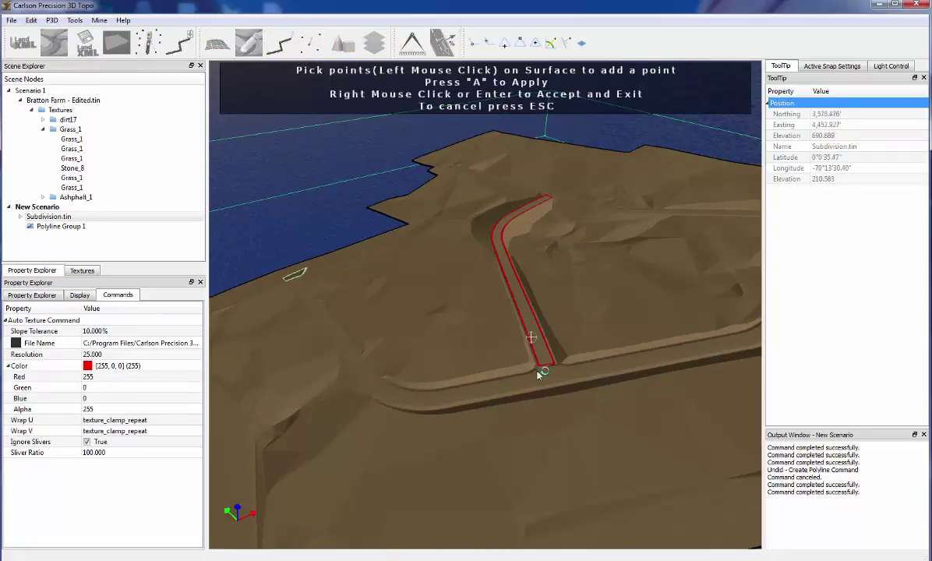
{"action": "left_click", "coordinate": [514, 384]}
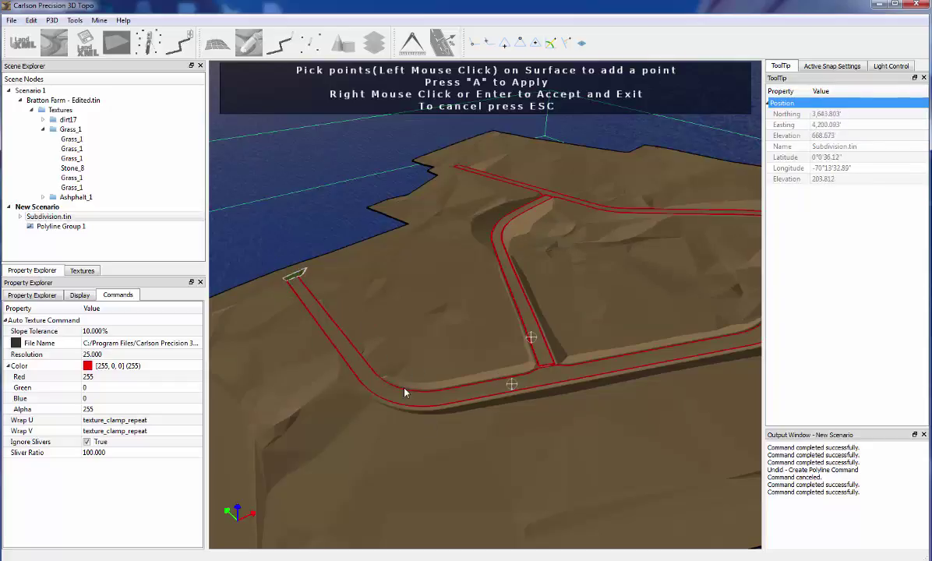
{"action": "middle_click_drag", "start_coordinate": [356, 413], "coordinate": [491, 342]}
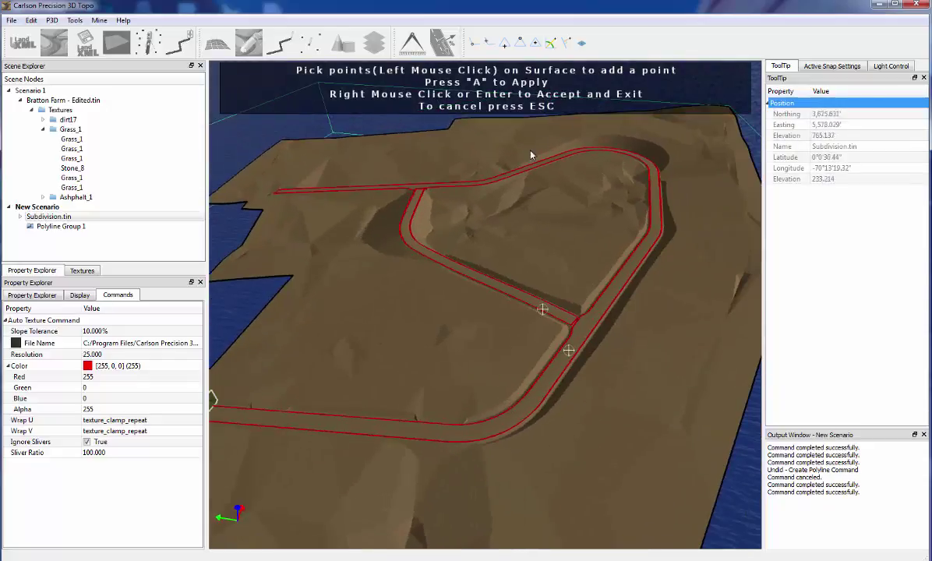
{"action": "right_click", "coordinate": [571, 358]}
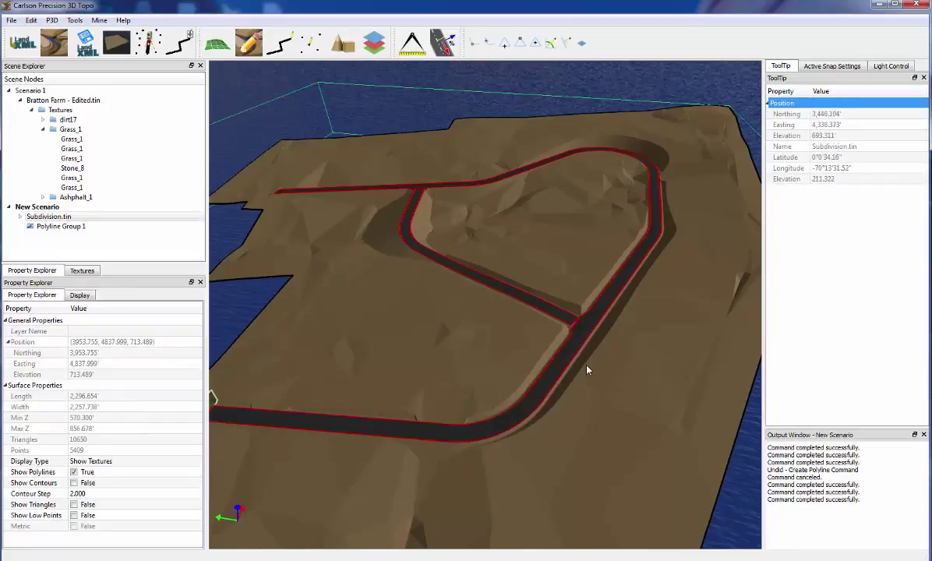
Step: Delete the Grass_1 patch at the end of the asphalt road and inspect the textured road network
{"action": "middle_click_drag", "start_coordinate": [564, 372], "coordinate": [322, 363]}
{"action": "scroll", "coordinate": [333, 237], "scroll_direction": "up", "scroll_amount": 5}
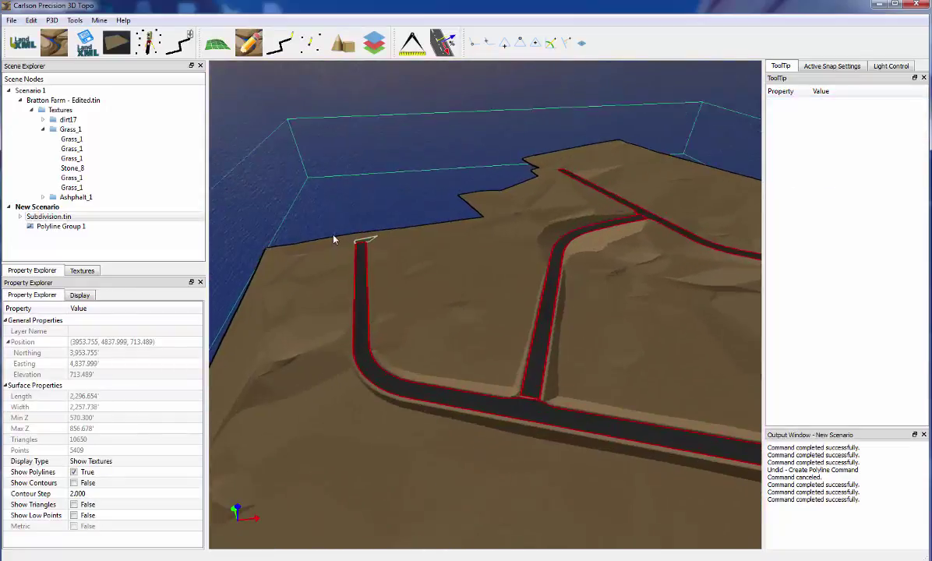
{"action": "middle_click_drag", "start_coordinate": [348, 241], "coordinate": [405, 245]}
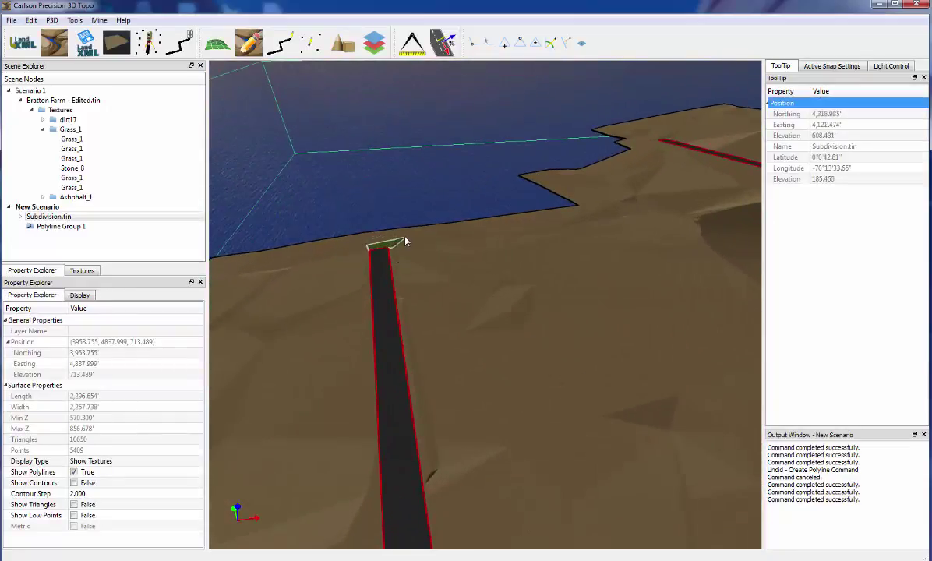
{"action": "left_click", "coordinate": [405, 244]}
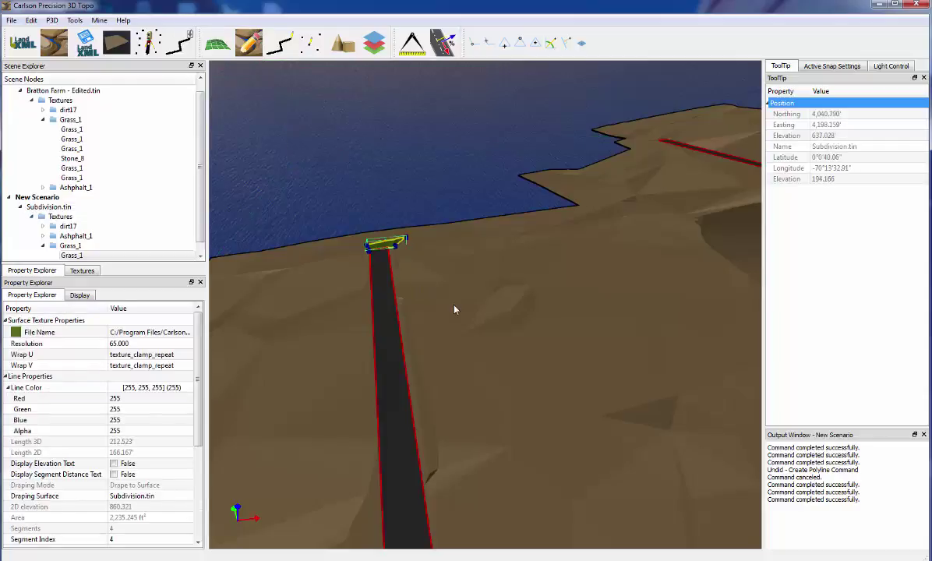
{"action": "scroll", "coordinate": [456, 309], "scroll_direction": "down", "scroll_amount": 8}
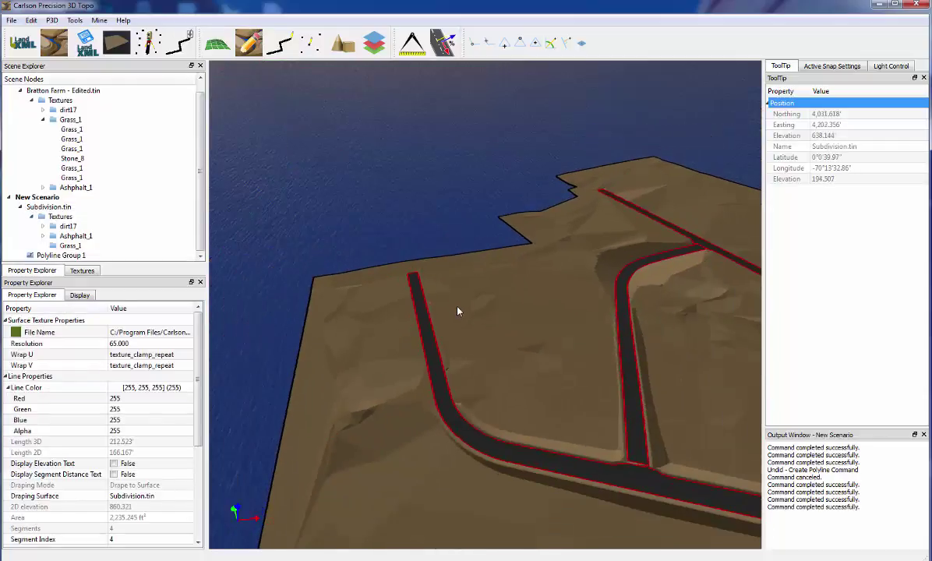
{"action": "scroll", "coordinate": [489, 327], "scroll_direction": "down", "scroll_amount": 2}
{"action": "scroll", "coordinate": [478, 322], "scroll_direction": "up", "scroll_amount": 1}
{"action": "middle_click_drag", "start_coordinate": [478, 322], "coordinate": [561, 366]}
{"action": "scroll", "coordinate": [494, 216], "scroll_direction": "up", "scroll_amount": 5}
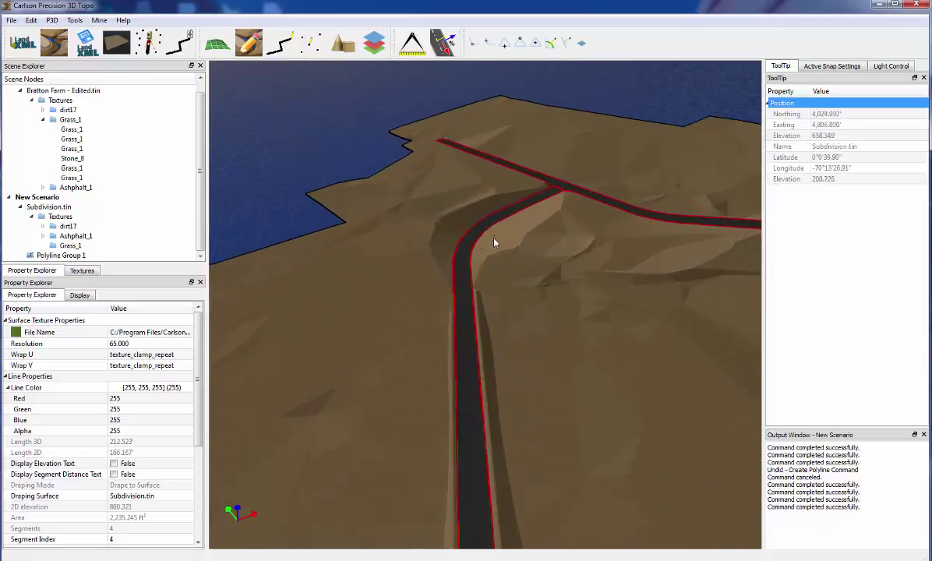
Step: Start Auto Texture on the Subdivision surface and choose the ground_grass_1287_1585_Small texture from the Grass category
{"action": "middle_click_drag", "start_coordinate": [501, 247], "coordinate": [499, 247]}
{"action": "right_click", "coordinate": [500, 250]}
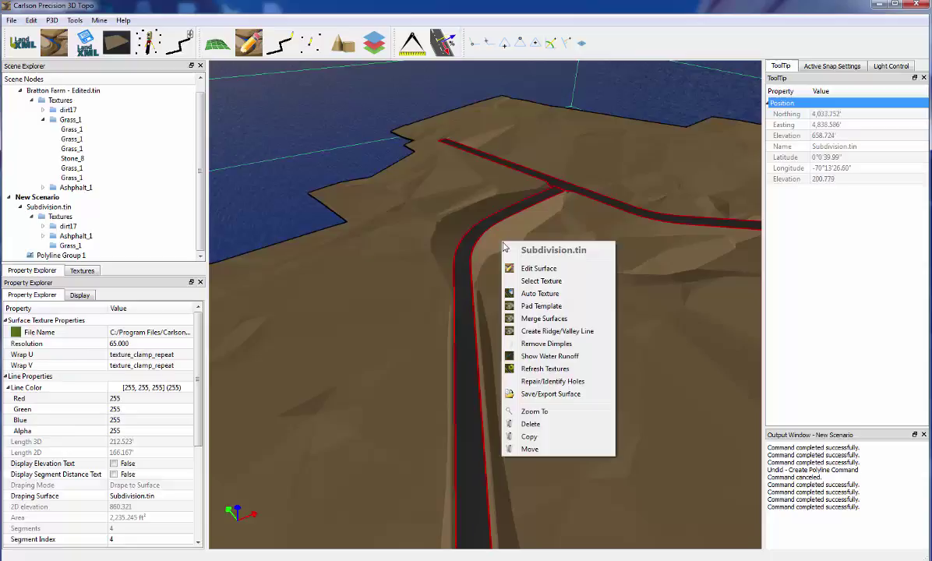
{"action": "left_click", "coordinate": [543, 293]}
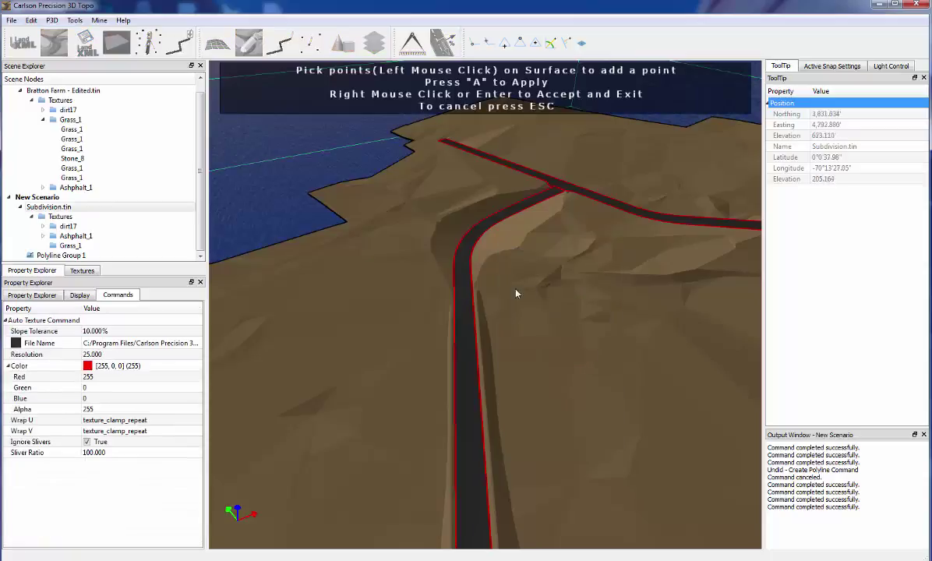
{"action": "left_click", "coordinate": [109, 331]}
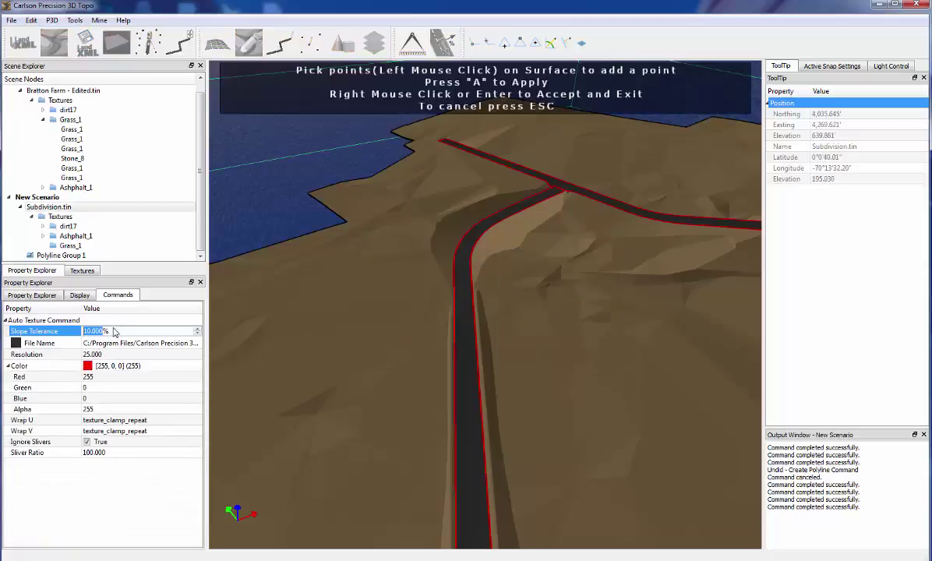
{"action": "left_click", "coordinate": [193, 343]}
{"action": "left_click", "coordinate": [196, 344]}
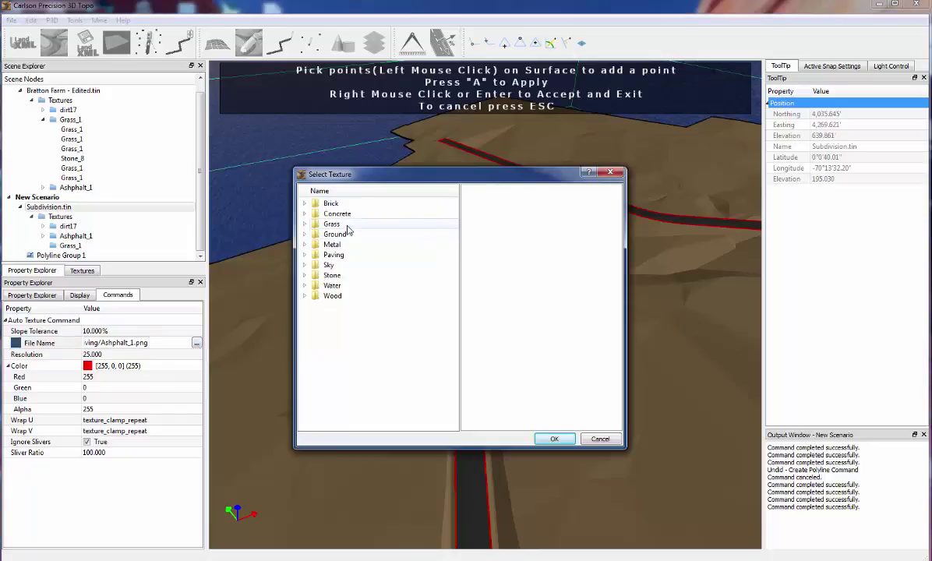
{"action": "left_click", "coordinate": [334, 223]}
{"action": "left_click", "coordinate": [502, 234]}
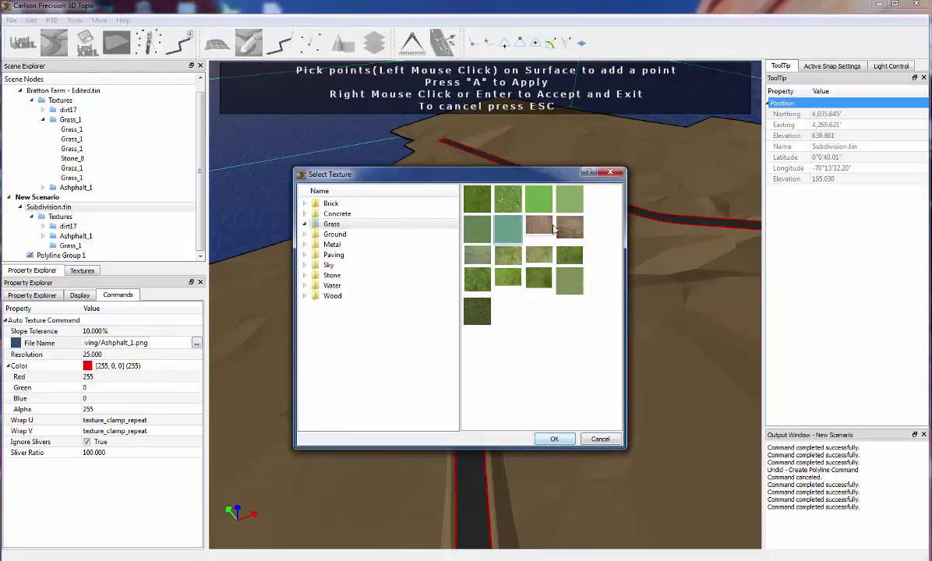
{"action": "left_click", "coordinate": [554, 438]}
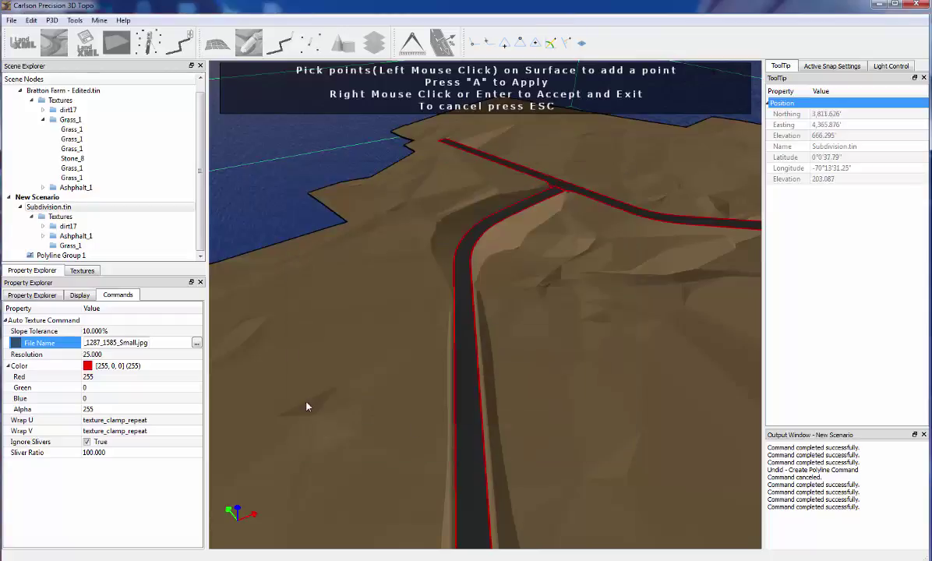
Step: Set the Auto Texture color to green (0, 255, 0) and pick the bank inside the connecting road's bend
{"action": "left_click", "coordinate": [145, 355]}
{"action": "left_click", "coordinate": [156, 366]}
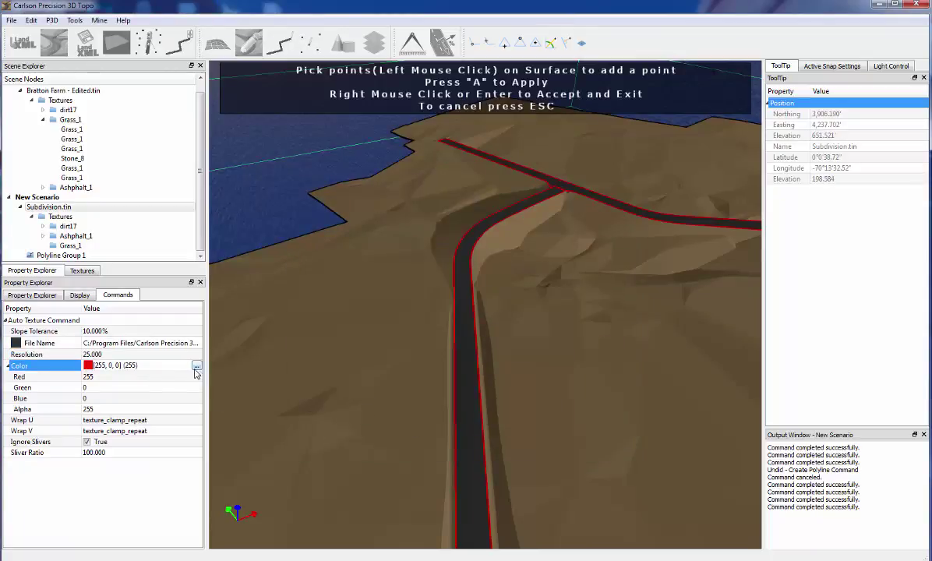
{"action": "left_click", "coordinate": [196, 366]}
{"action": "left_click", "coordinate": [406, 196]}
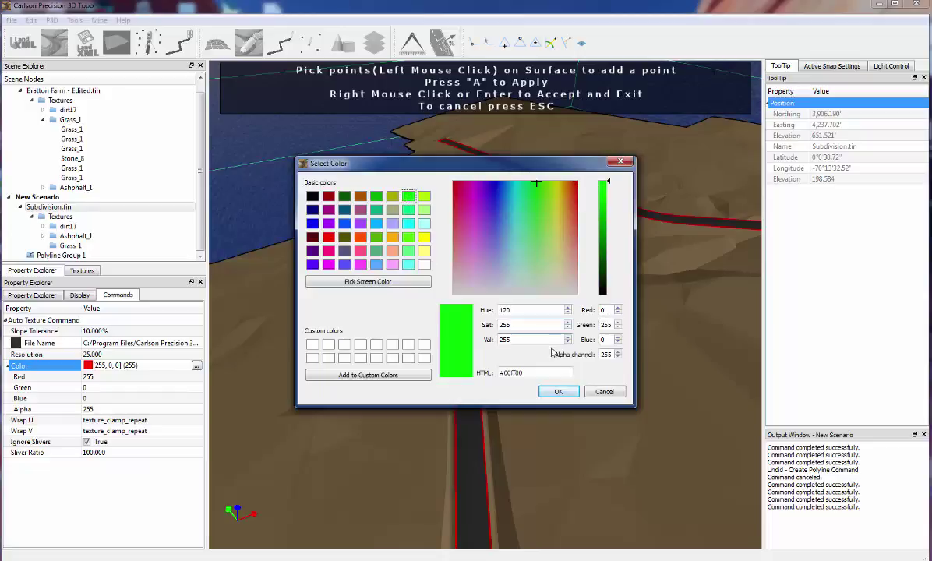
{"action": "left_click", "coordinate": [558, 391]}
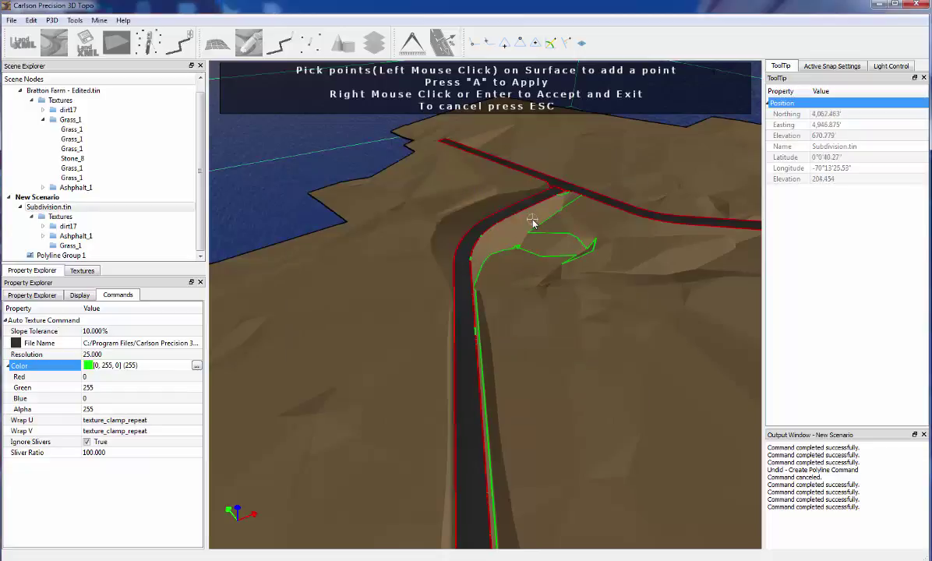
Step: Try a Slope Tolerance of 4% and inspect the area outlined beside the road's bend
{"action": "middle_click_drag", "start_coordinate": [514, 349], "coordinate": [551, 271]}
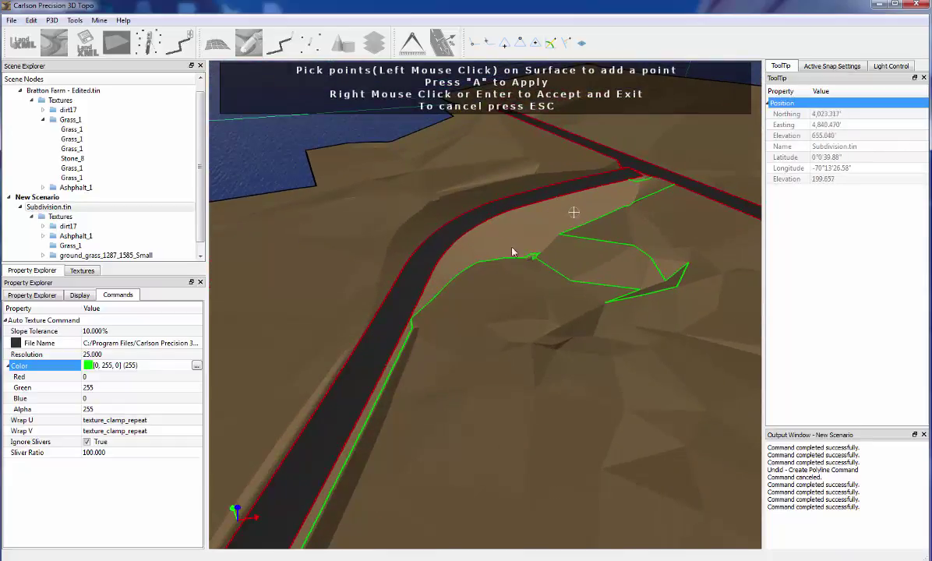
{"action": "left_click", "coordinate": [116, 333]}
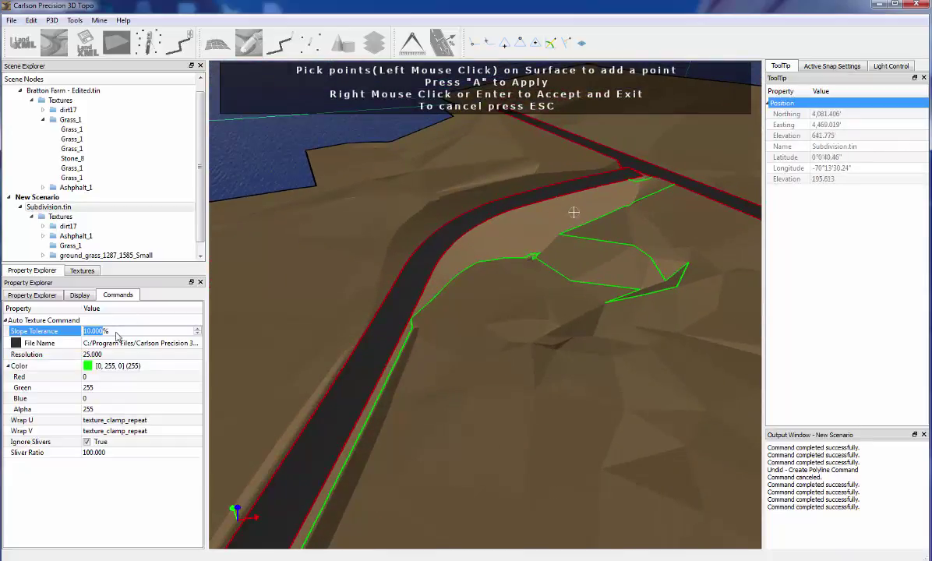
{"action": "type", "text": "4"}
{"action": "key", "text": "Return"}
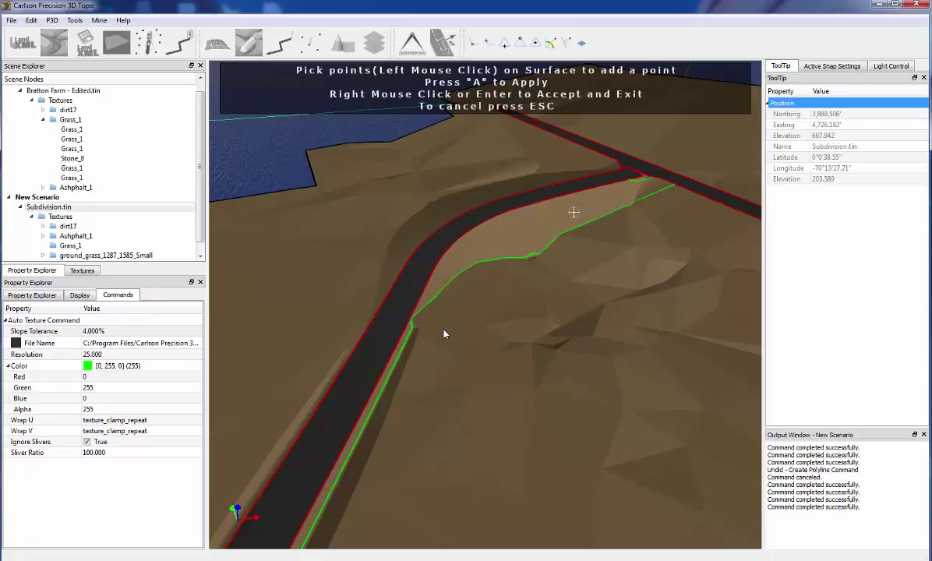
{"action": "middle_click_drag", "start_coordinate": [444, 333], "coordinate": [522, 324]}
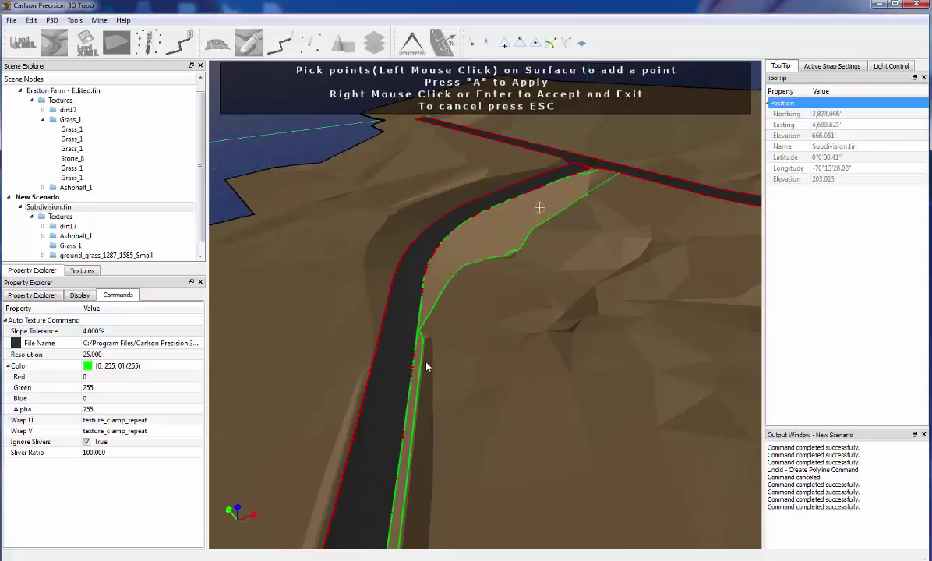
{"action": "middle_click_drag", "start_coordinate": [487, 386], "coordinate": [465, 381]}
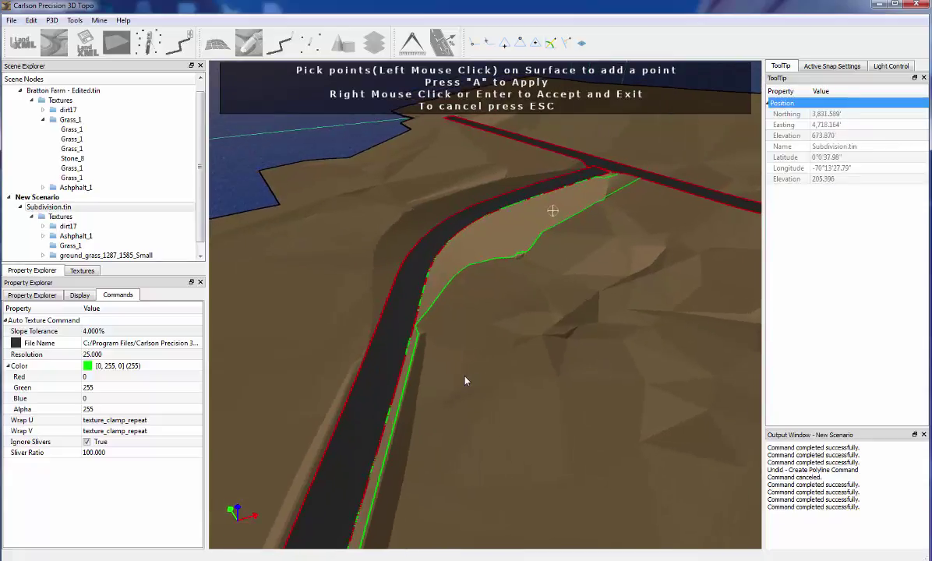
Step: Try Slope Tolerance values of 40%, 25% and 10% to compare the outlined areas
{"action": "left_click", "coordinate": [119, 330]}
{"action": "type", "text": "40"}
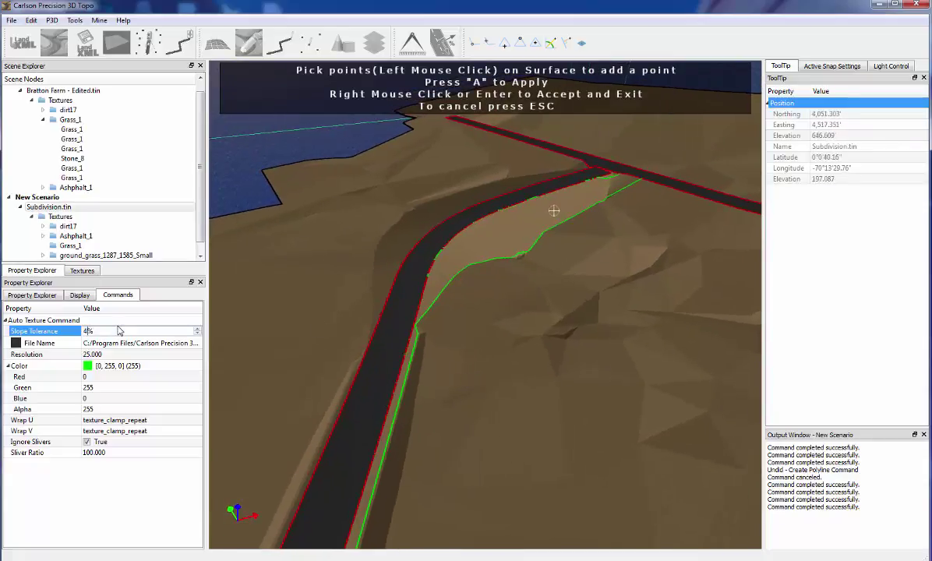
{"action": "key", "text": "Return"}
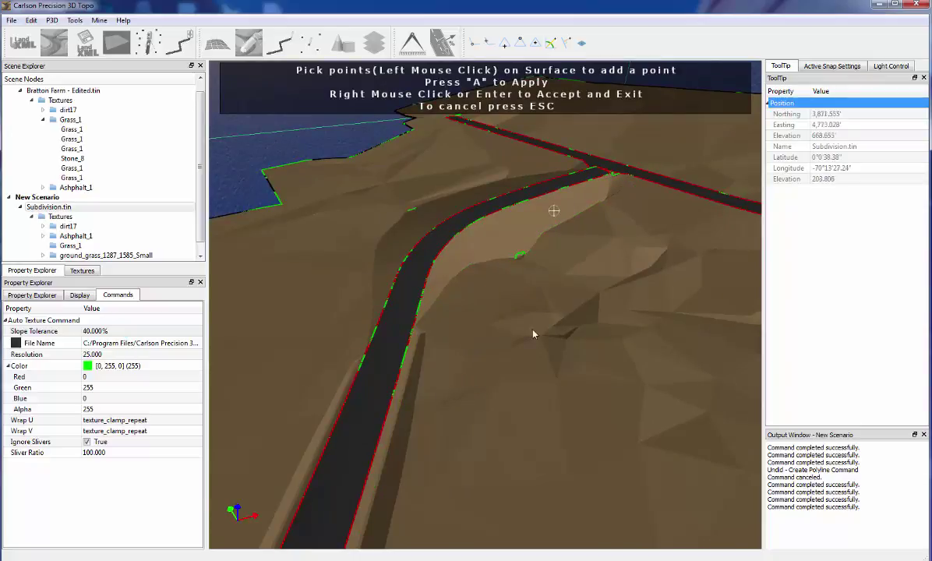
{"action": "middle_click_drag", "start_coordinate": [532, 331], "coordinate": [563, 345]}
{"action": "scroll", "coordinate": [572, 351], "scroll_direction": "down", "scroll_amount": 2}
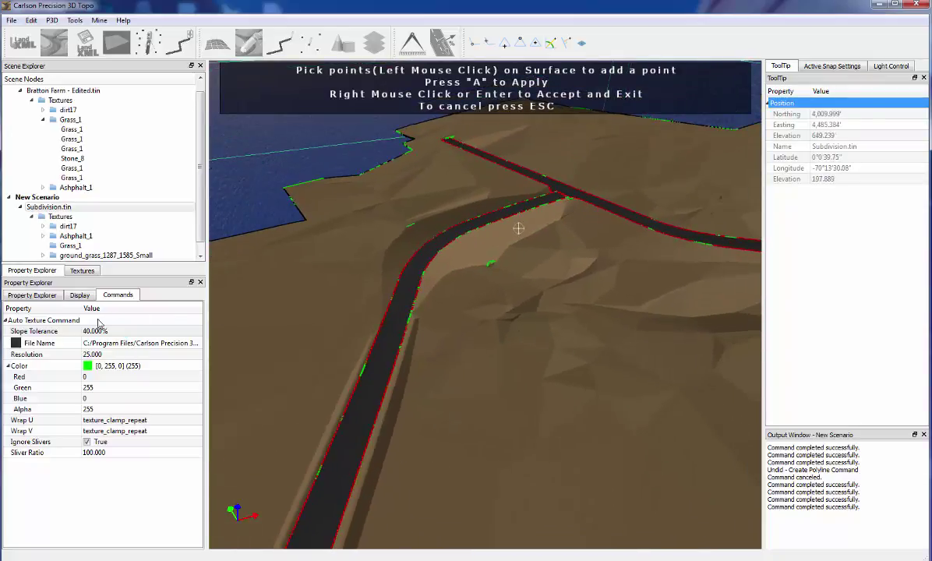
{"action": "left_click", "coordinate": [125, 332]}
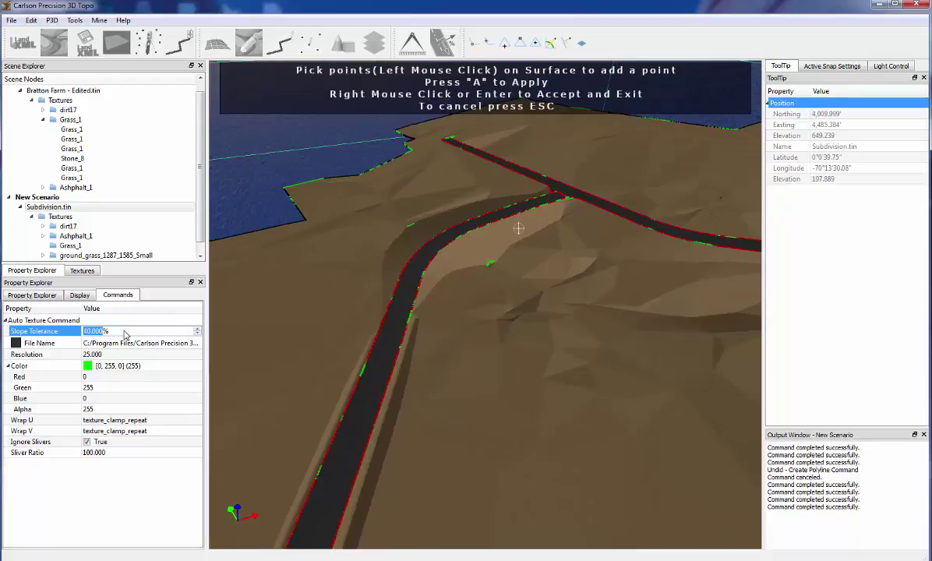
{"action": "type", "text": "25"}
{"action": "key", "text": "Return"}
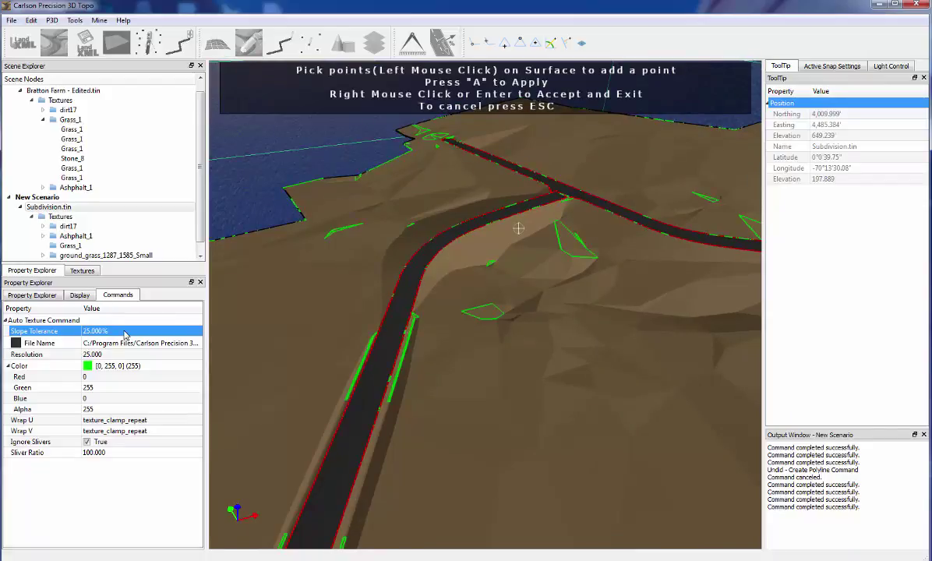
{"action": "left_click", "coordinate": [124, 332]}
{"action": "type", "text": "10"}
{"action": "key", "text": "Return"}
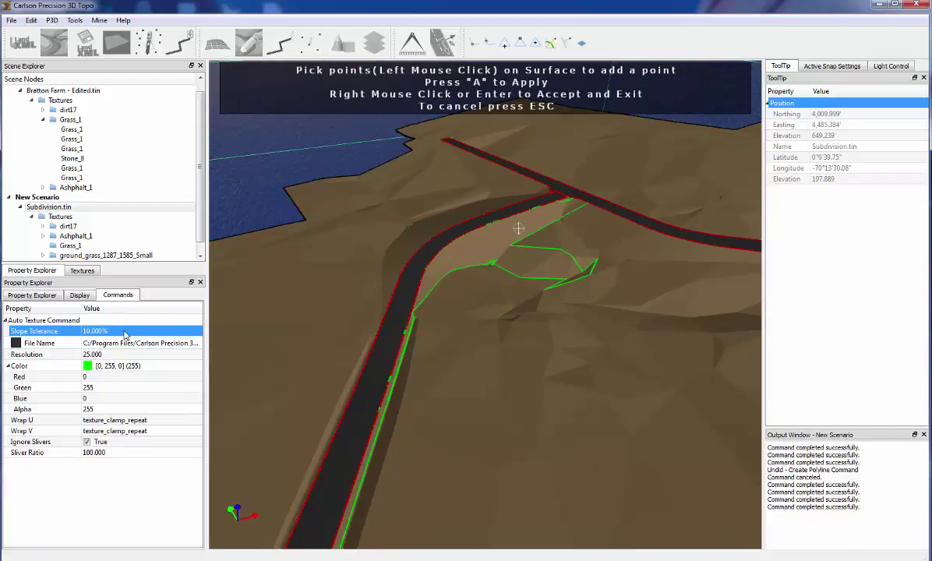
Step: Set the Auto Texture Slope Tolerance to 4%
{"action": "left_click", "coordinate": [125, 332]}
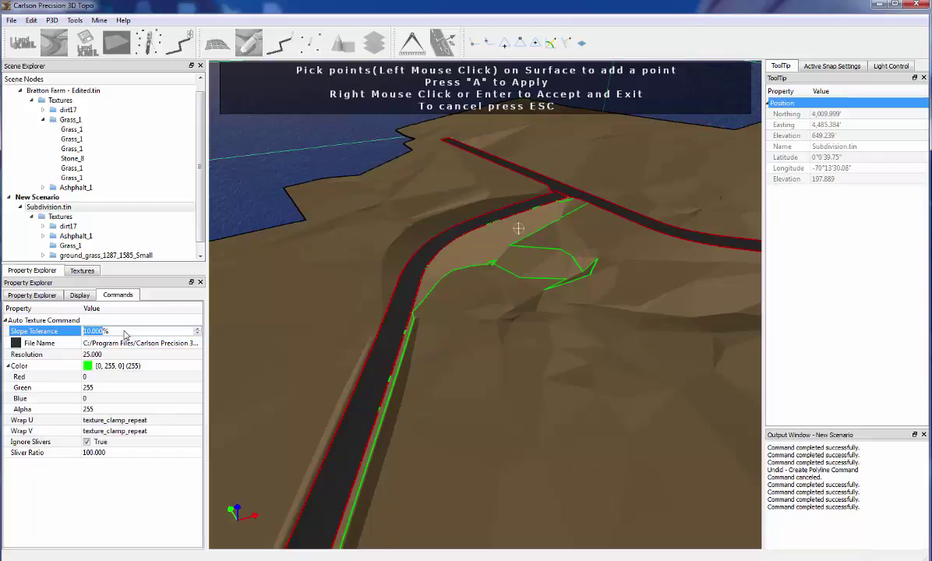
{"action": "type", "text": "4"}
{"action": "key", "text": "Return"}
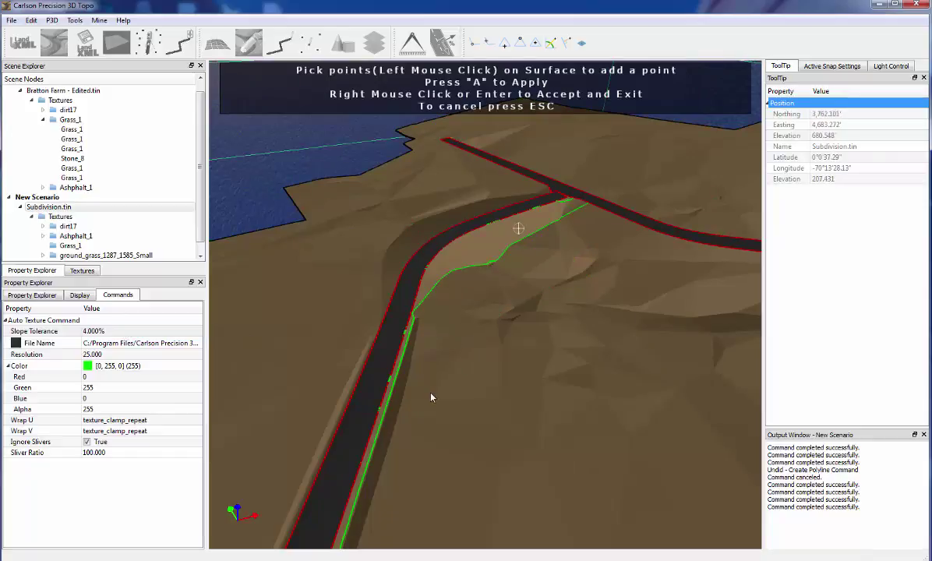
Step: Add grass texture points on the narrow bank past the bend and on the slope along the bend's outer side
{"action": "middle_click_drag", "start_coordinate": [416, 372], "coordinate": [423, 348]}
{"action": "scroll", "coordinate": [423, 349], "scroll_direction": "up", "scroll_amount": 1}
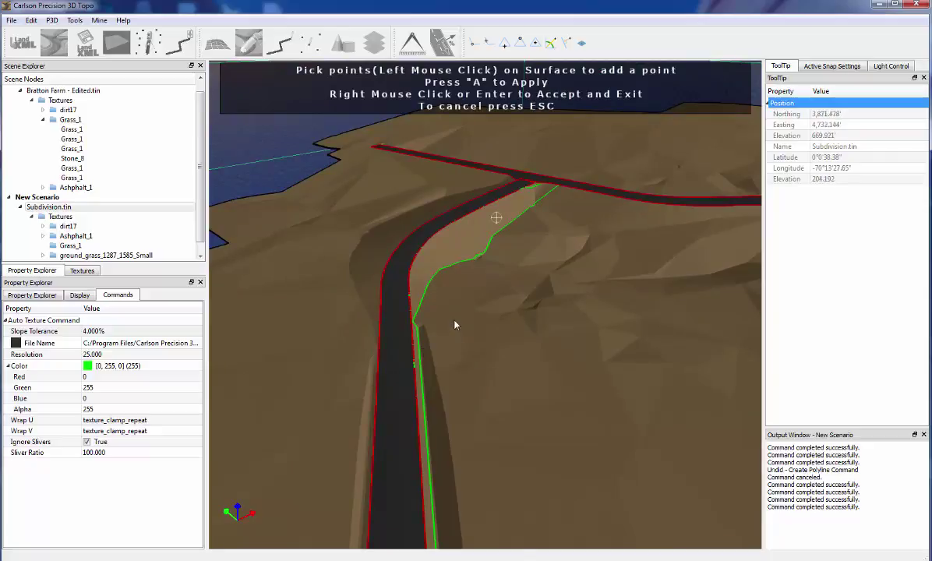
{"action": "scroll", "coordinate": [418, 360], "scroll_direction": "up", "scroll_amount": 5}
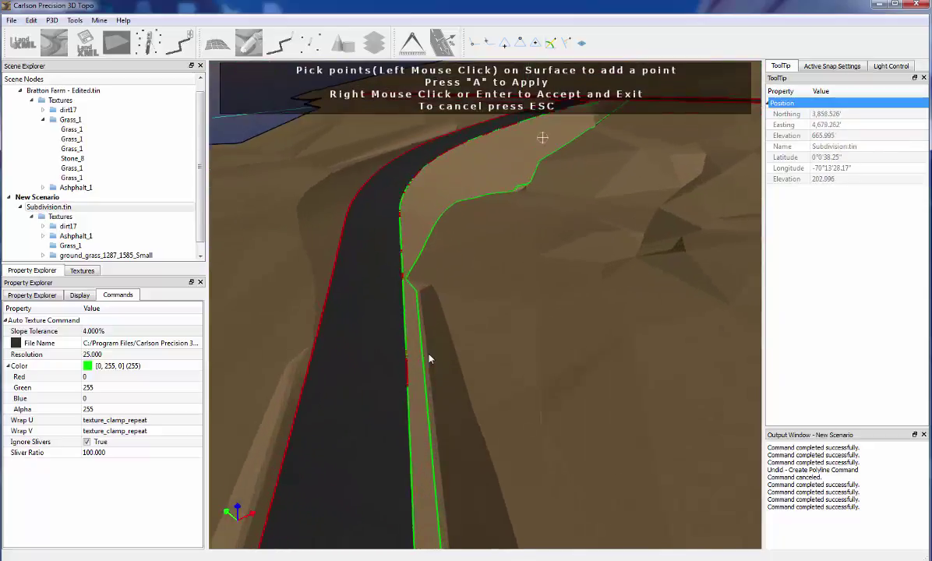
{"action": "left_click", "coordinate": [419, 307]}
{"action": "left_click", "coordinate": [317, 220]}
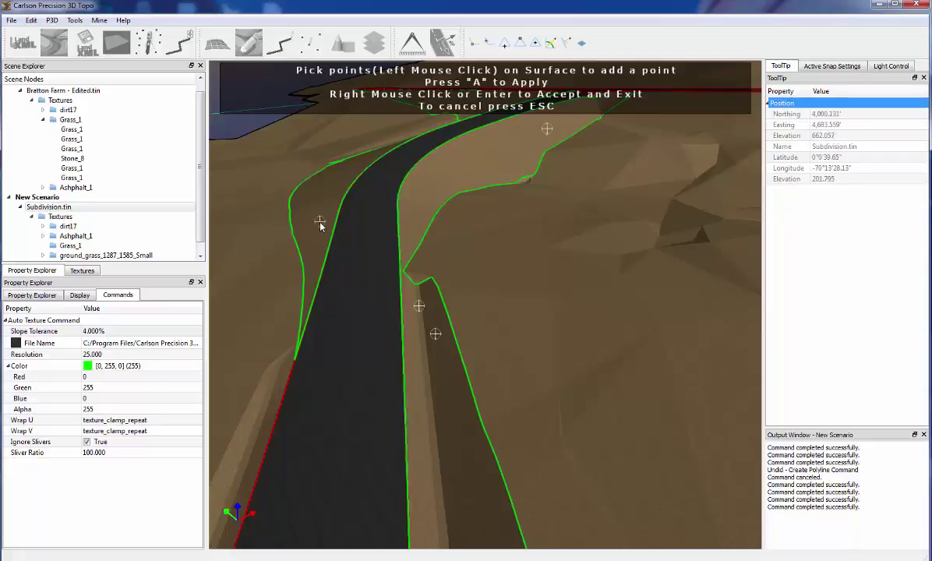
{"action": "scroll", "coordinate": [328, 287], "scroll_direction": "down", "scroll_amount": 3}
{"action": "scroll", "coordinate": [321, 248], "scroll_direction": "down", "scroll_amount": 4}
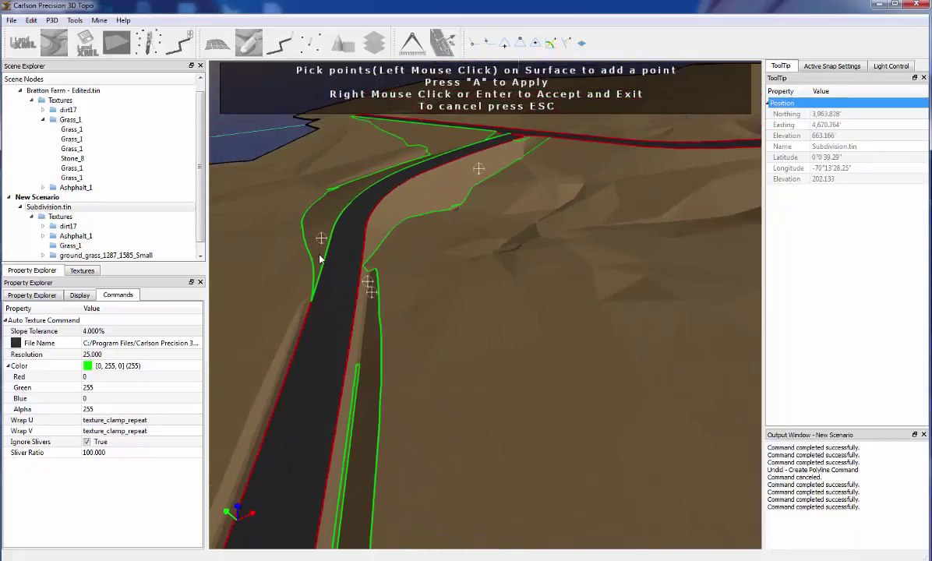
{"action": "middle_click_drag", "start_coordinate": [322, 361], "coordinate": [351, 317]}
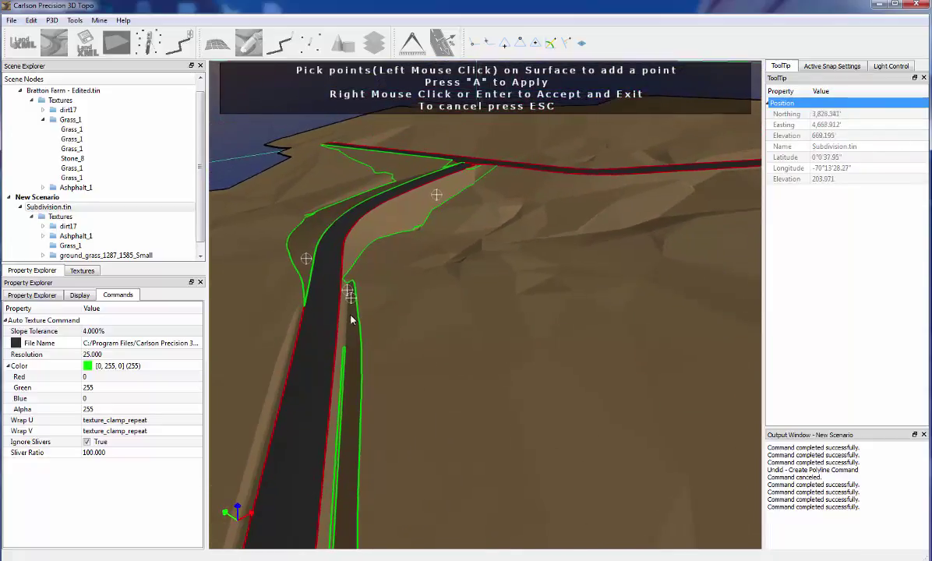
Step: Add texture points along the untextured sliver in the narrow bank beside the straight section of the connecting road
{"action": "scroll", "coordinate": [345, 318], "scroll_direction": "up", "scroll_amount": 5}
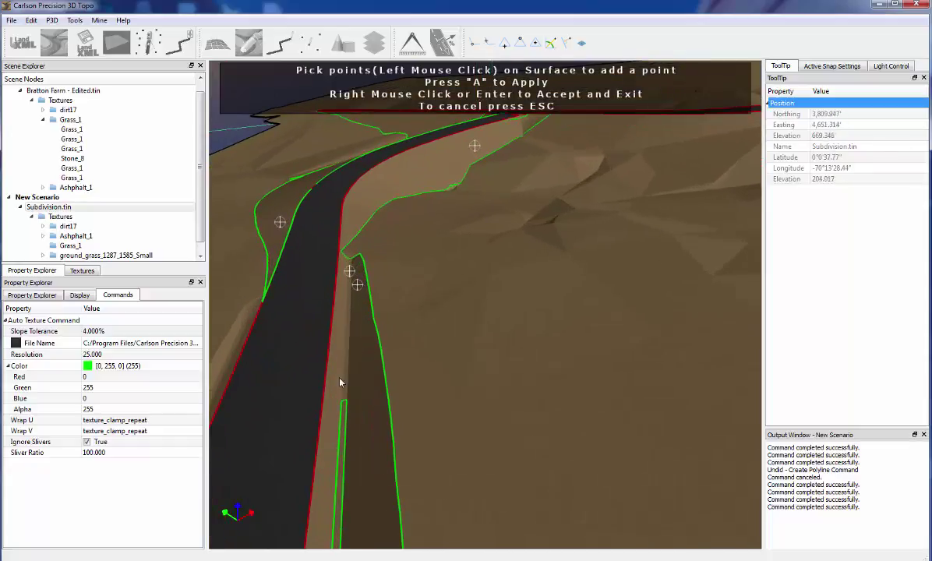
{"action": "left_click", "coordinate": [341, 438]}
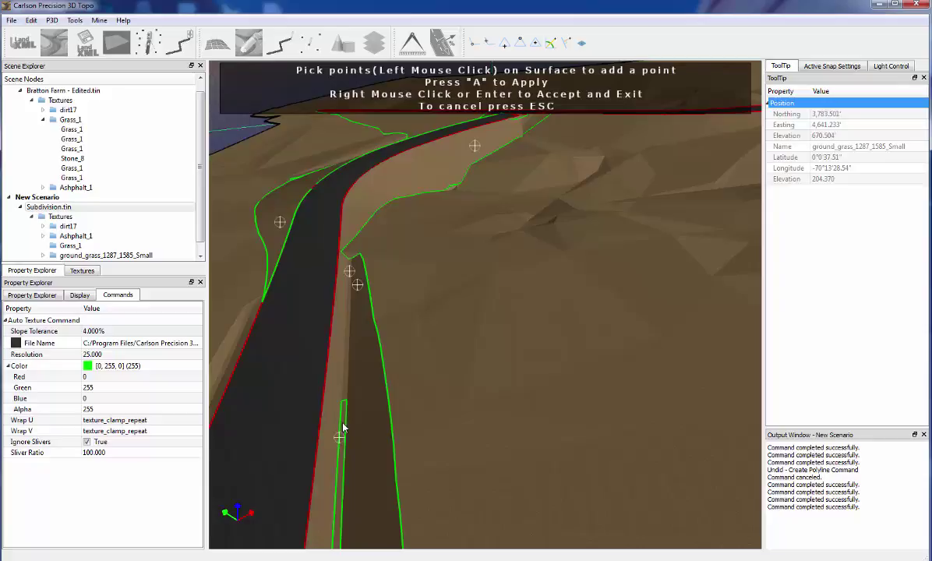
{"action": "left_click", "coordinate": [345, 412]}
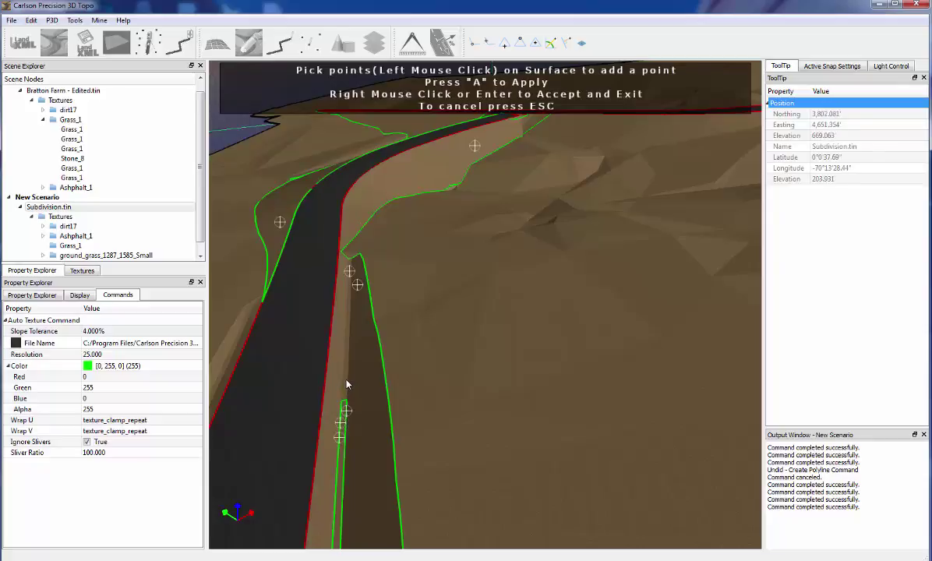
{"action": "left_click", "coordinate": [348, 383]}
{"action": "scroll", "coordinate": [346, 386], "scroll_direction": "down", "scroll_amount": 3}
{"action": "scroll", "coordinate": [344, 423], "scroll_direction": "down", "scroll_amount": 6}
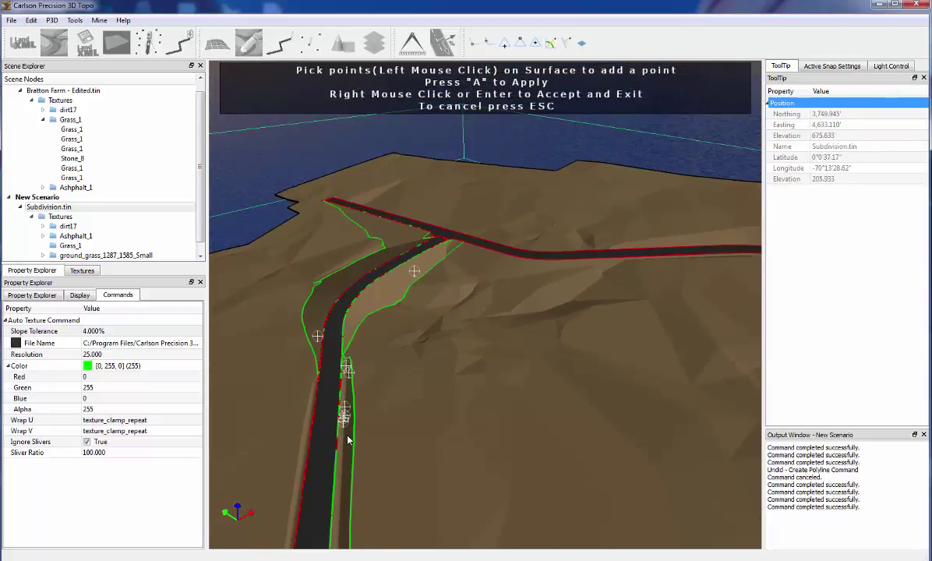
Step: Add texture points on the sliver beside the lower junction and across the bank on the opposite side of the connecting road
{"action": "scroll", "coordinate": [358, 397], "scroll_direction": "up", "scroll_amount": 5}
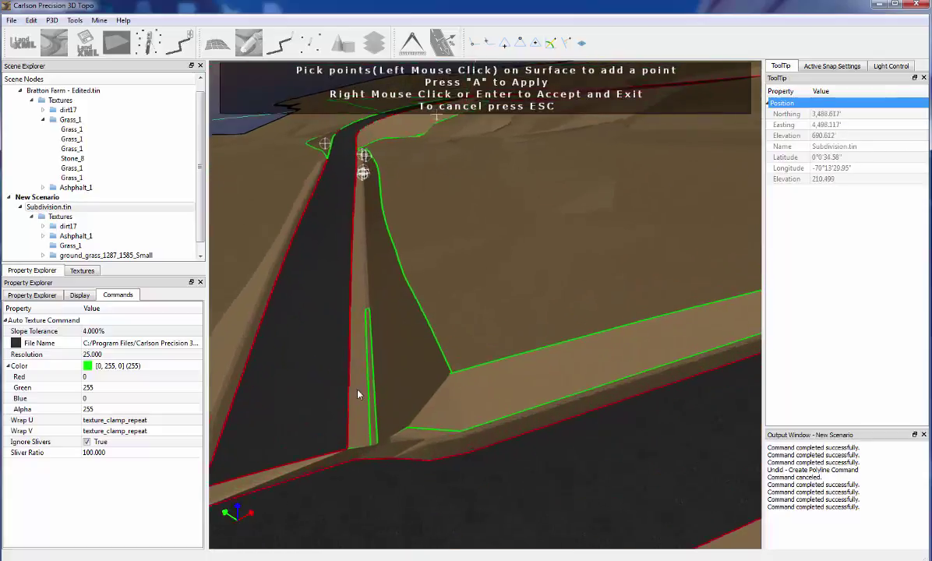
{"action": "left_click", "coordinate": [372, 368]}
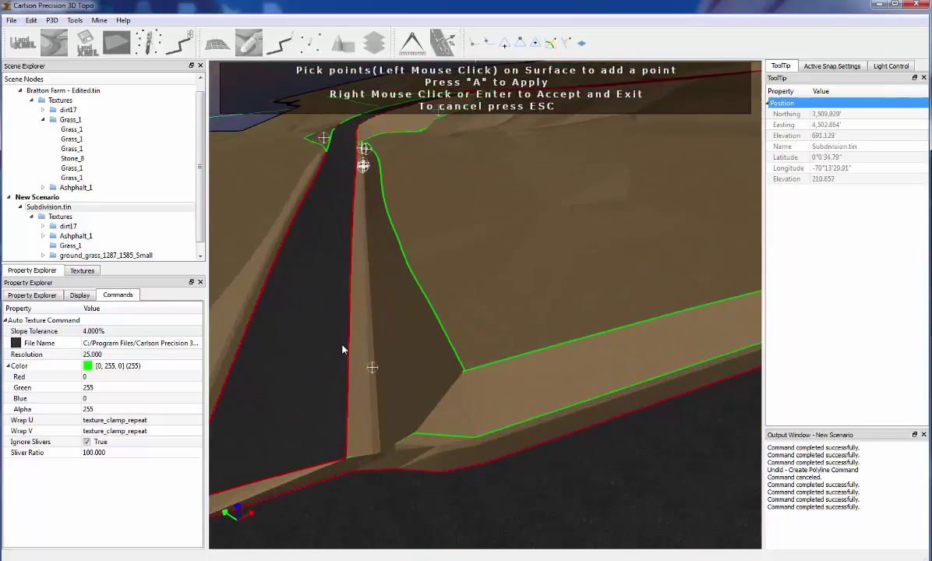
{"action": "scroll", "coordinate": [342, 349], "scroll_direction": "up", "scroll_amount": 3}
{"action": "left_click", "coordinate": [263, 335]}
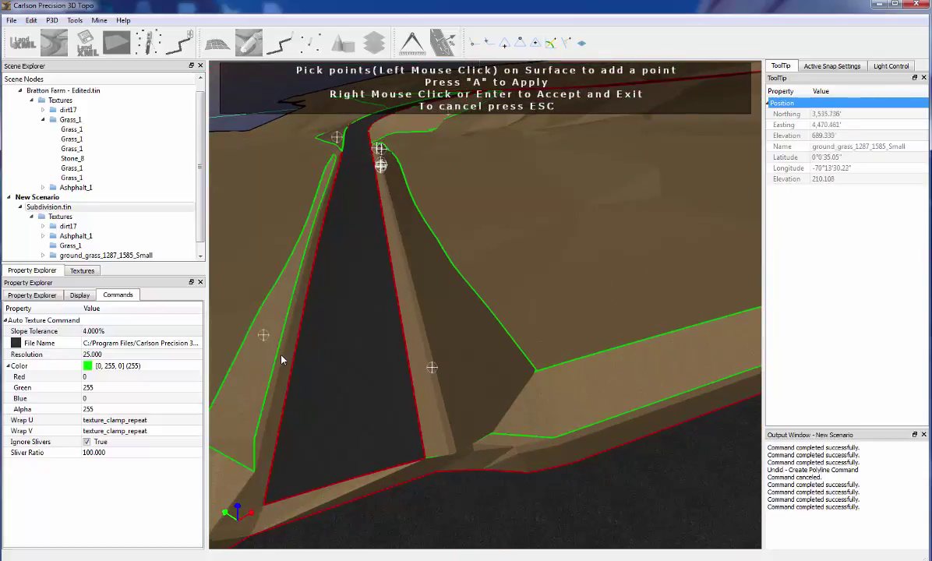
{"action": "left_click", "coordinate": [278, 355]}
{"action": "left_click", "coordinate": [279, 371]}
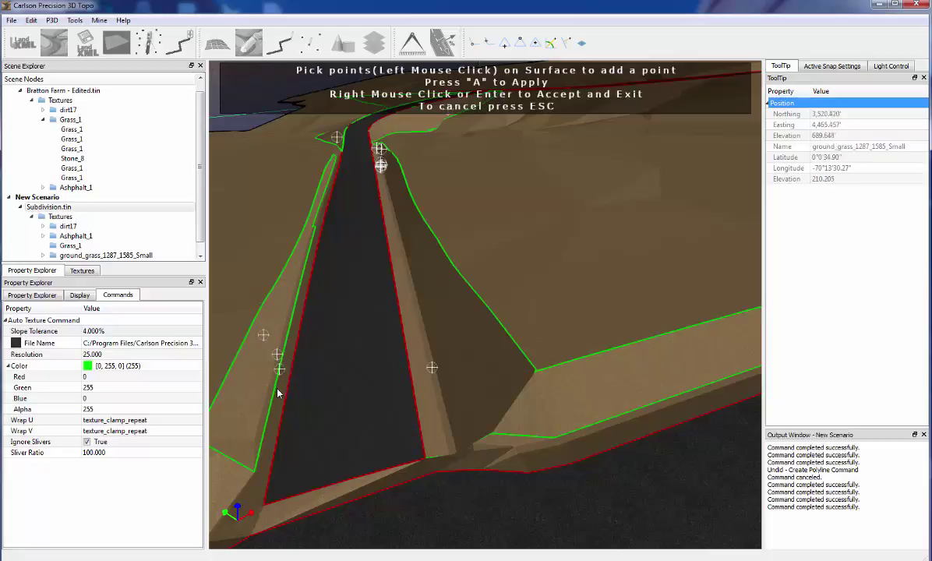
{"action": "middle_click_drag", "start_coordinate": [263, 430], "coordinate": [288, 423]}
{"action": "left_click", "coordinate": [288, 422]}
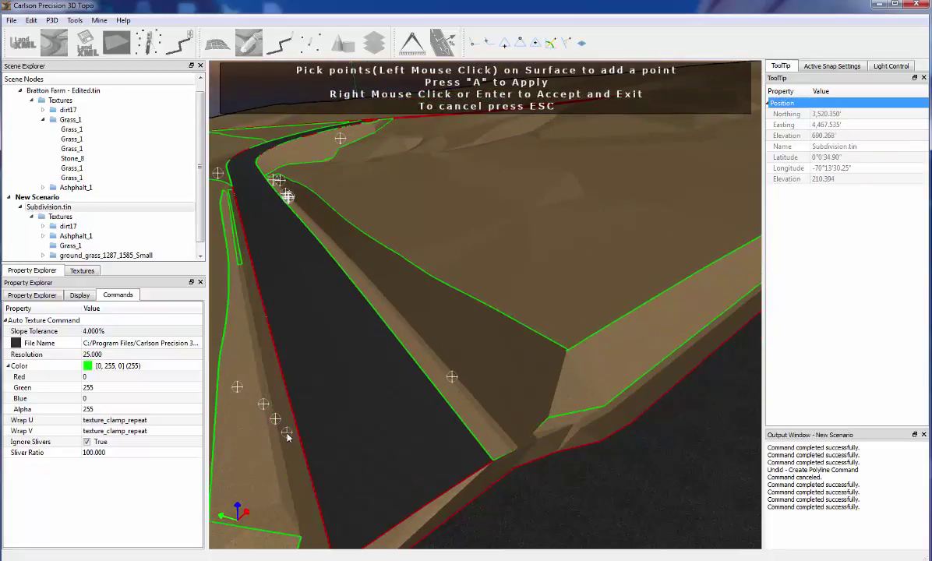
Step: Add texture points in the remaining sliver farther up the opposite bank and accept the Auto Texture areas
{"action": "scroll", "coordinate": [232, 218], "scroll_direction": "up", "scroll_amount": 1}
{"action": "scroll", "coordinate": [232, 217], "scroll_direction": "up", "scroll_amount": 3}
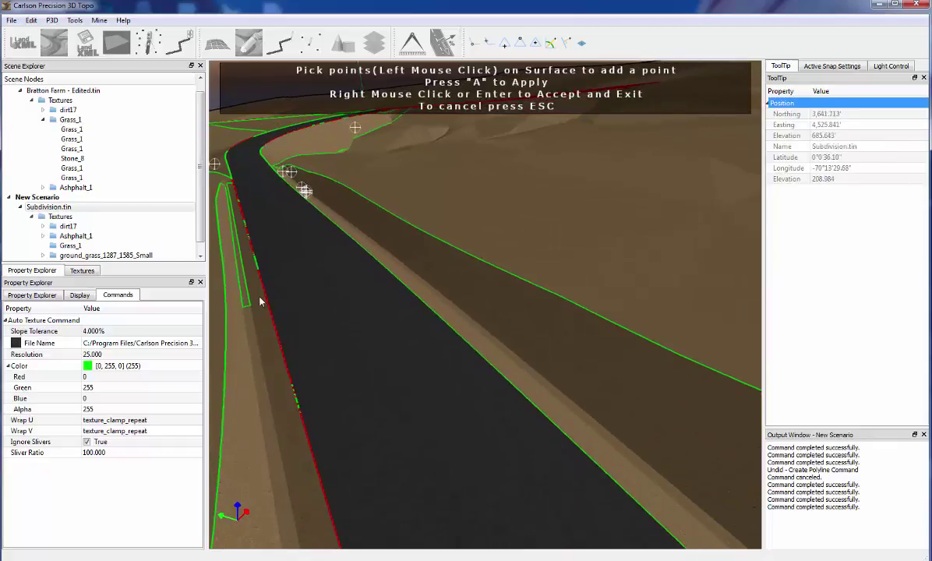
{"action": "left_click", "coordinate": [243, 266]}
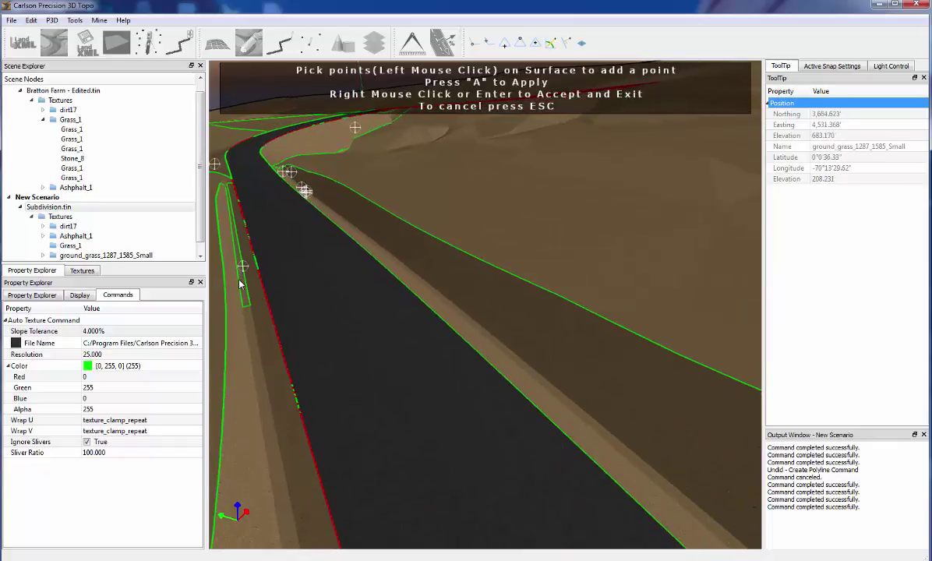
{"action": "left_click", "coordinate": [240, 283]}
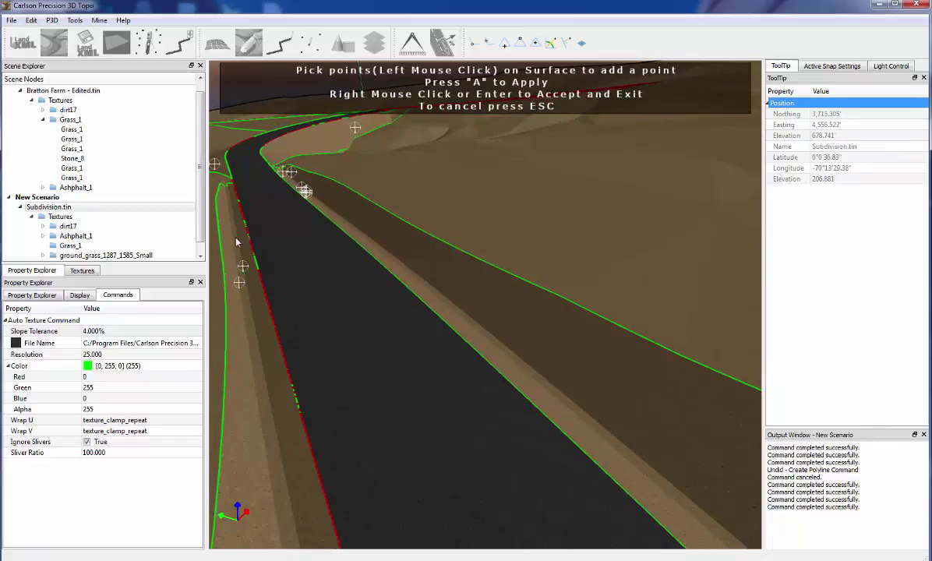
{"action": "right_click", "coordinate": [422, 280]}
Step: Replace the ground_grass_1287_1585_Small texture on the Subdivision banks with Grass_1.png from the Grass folder
{"action": "middle_click_drag", "start_coordinate": [452, 291], "coordinate": [433, 284]}
{"action": "scroll", "coordinate": [433, 283], "scroll_direction": "down", "scroll_amount": 5}
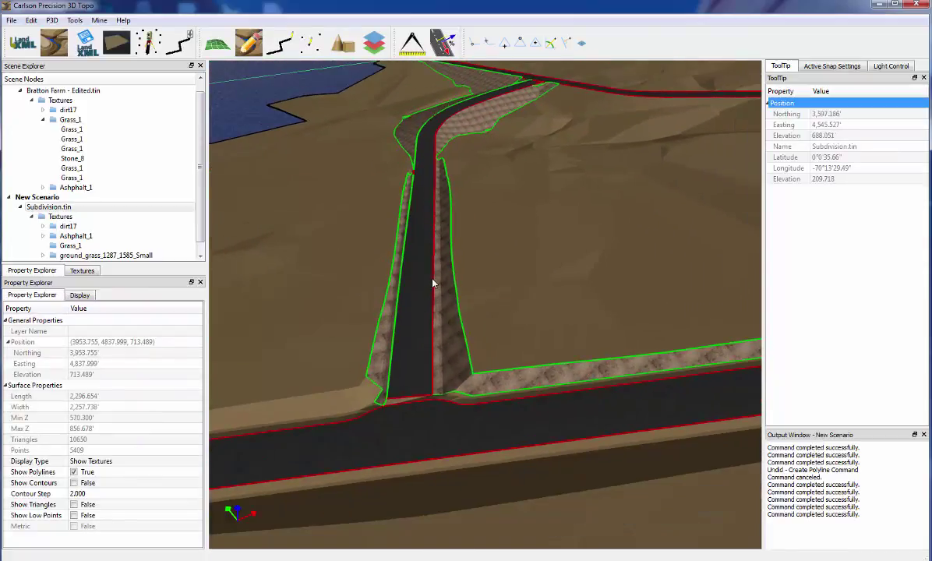
{"action": "middle_click_drag", "start_coordinate": [460, 138], "coordinate": [433, 279]}
{"action": "scroll", "coordinate": [407, 258], "scroll_direction": "up", "scroll_amount": 6}
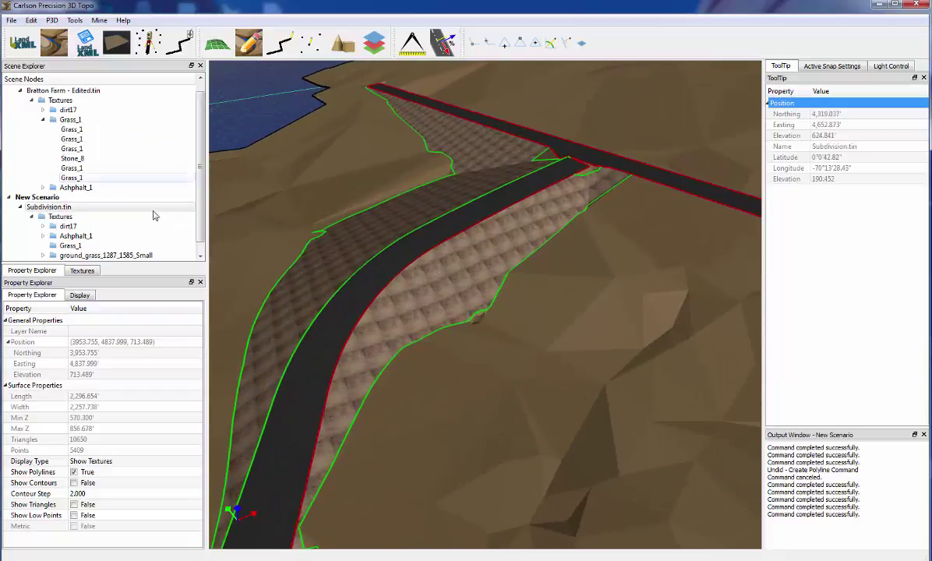
{"action": "left_click_drag", "start_coordinate": [201, 165], "coordinate": [208, 216]}
{"action": "left_click", "coordinate": [124, 246]}
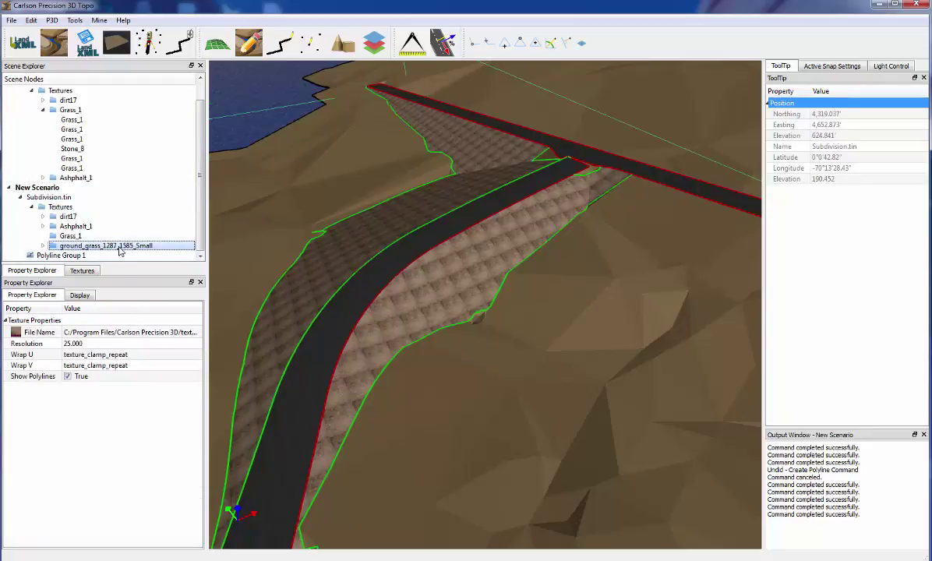
{"action": "left_click", "coordinate": [131, 333]}
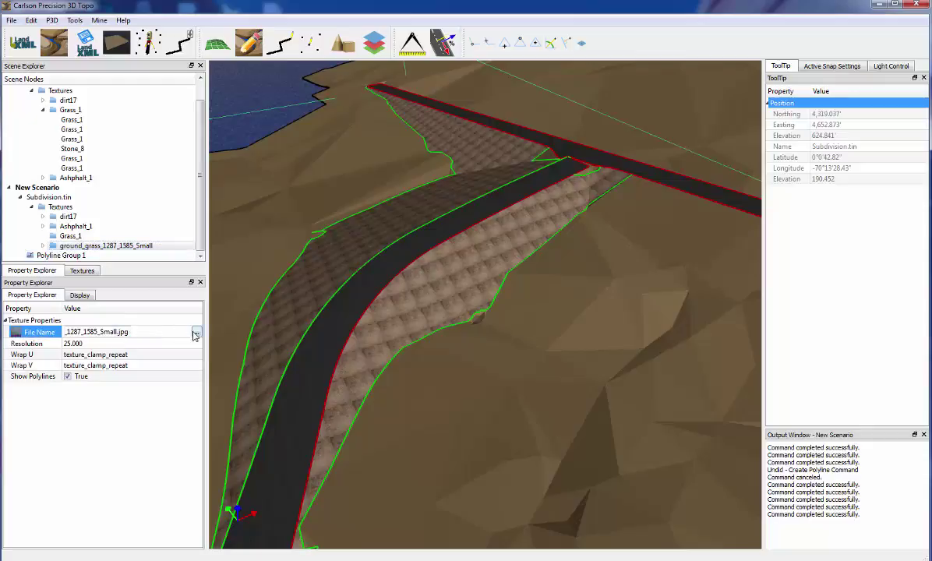
{"action": "left_click", "coordinate": [198, 334]}
{"action": "left_click", "coordinate": [196, 96]}
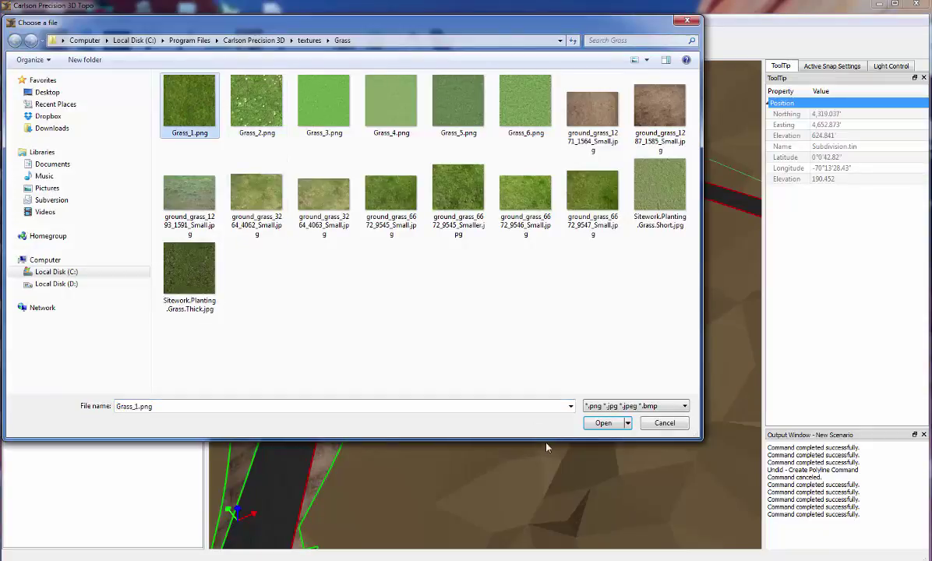
{"action": "left_click", "coordinate": [596, 426]}
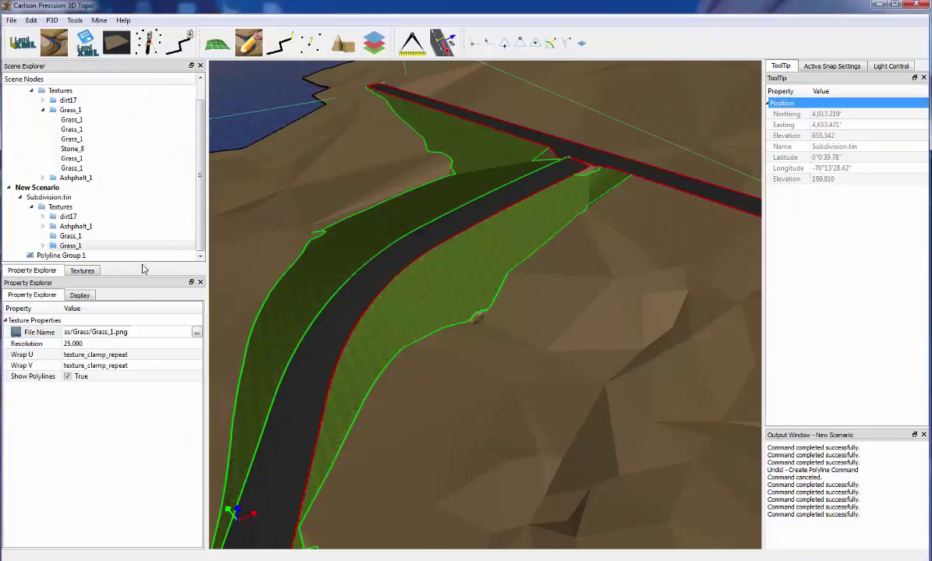
Step: Set the resolution of the Subdivision banks' Grass_1 texture to 10
{"action": "left_click", "coordinate": [67, 245]}
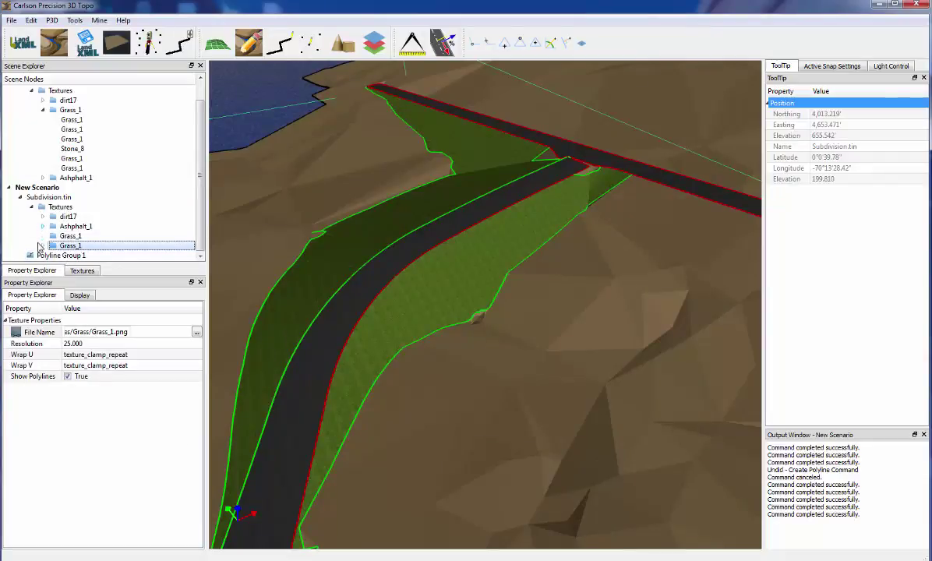
{"action": "left_click", "coordinate": [41, 245]}
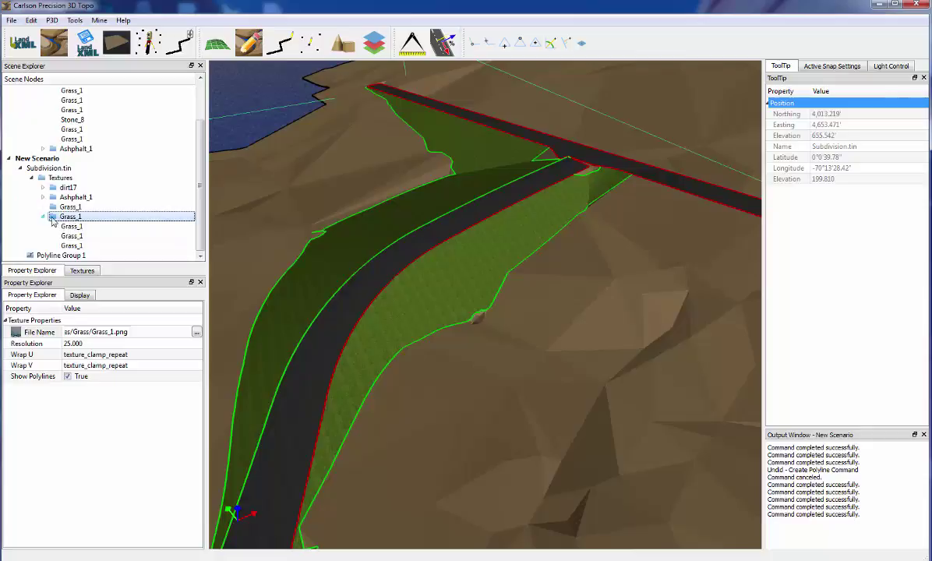
{"action": "left_click", "coordinate": [44, 218]}
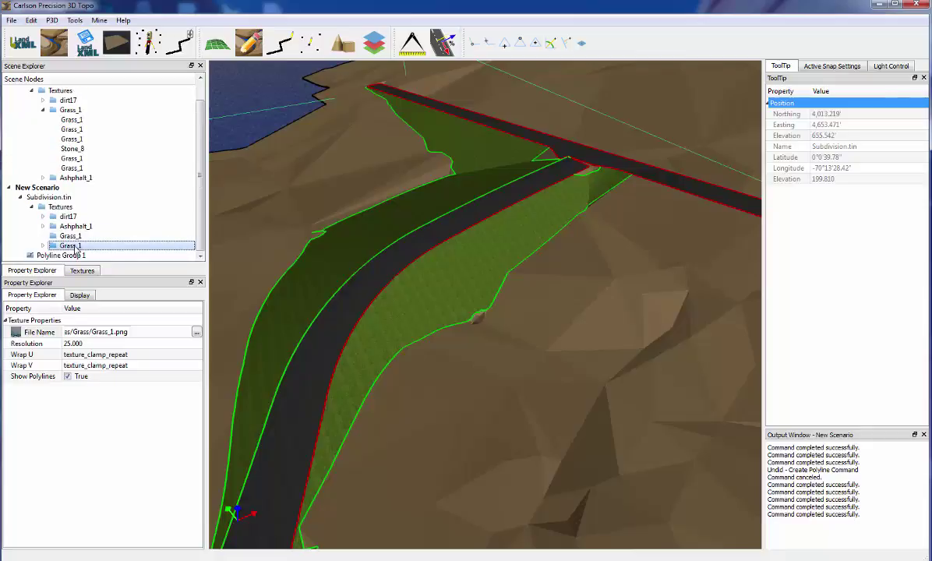
{"action": "middle_click_drag", "start_coordinate": [401, 335], "coordinate": [395, 307]}
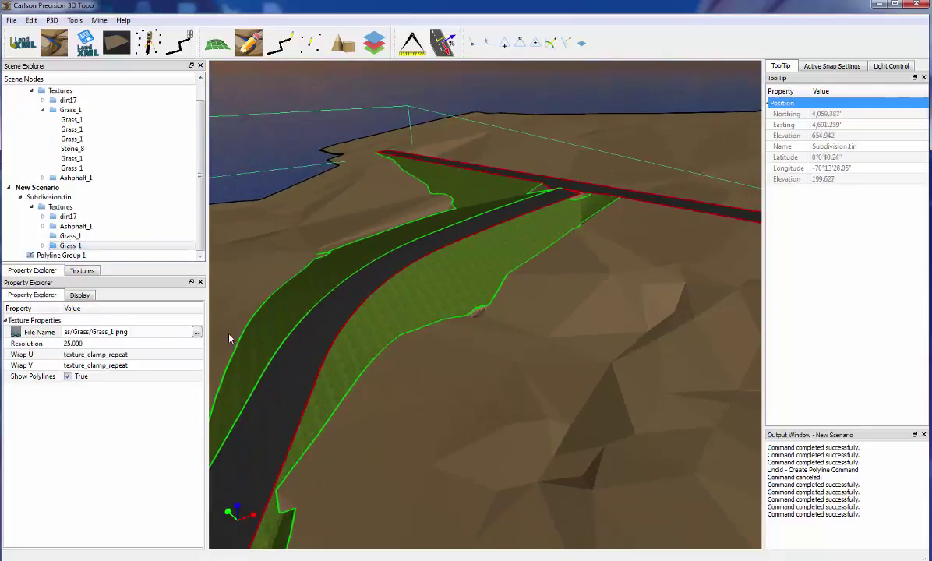
{"action": "left_click", "coordinate": [141, 343]}
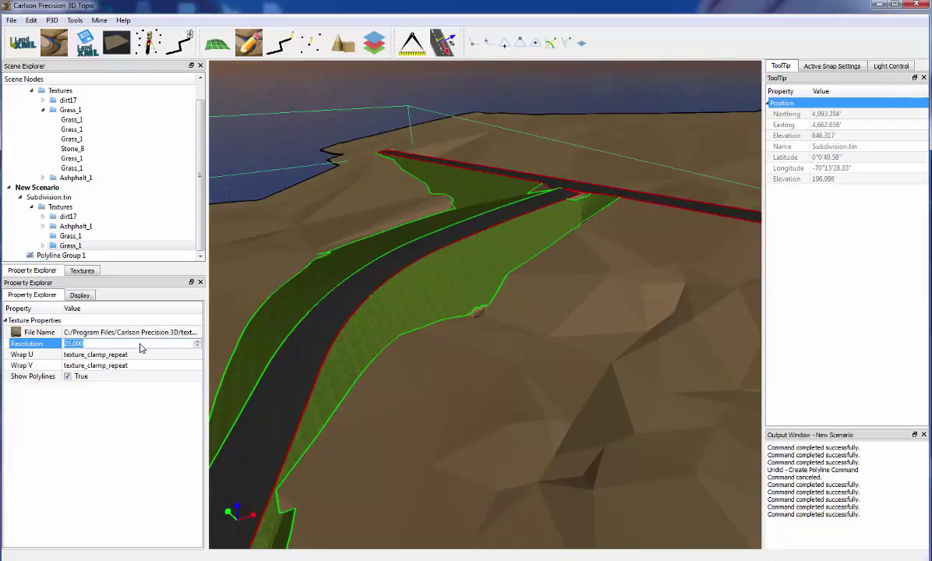
{"action": "type", "text": "10"}
{"action": "key", "text": "Return"}
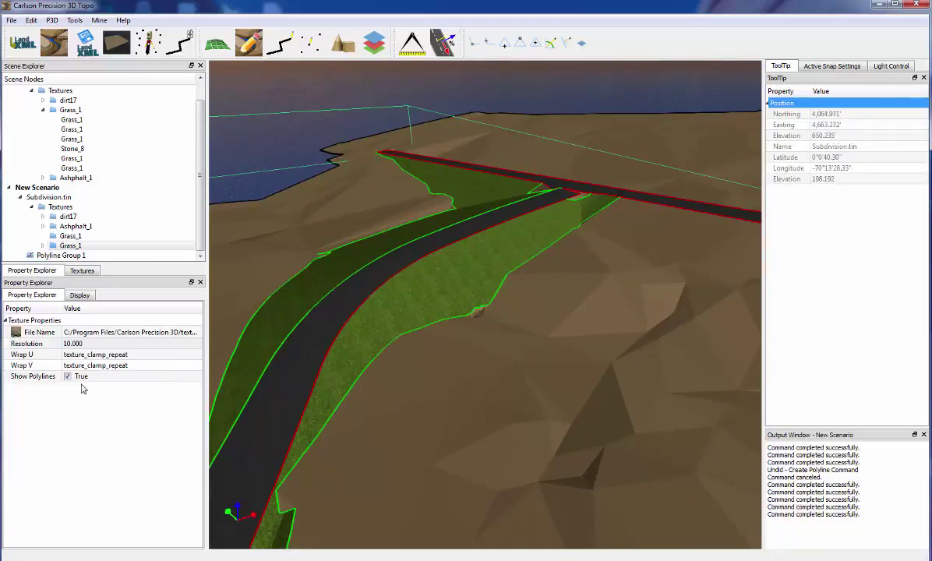
Step: Inspect the grass along the bend and collapse the Textures folder under Subdivision.tin
{"action": "middle_click_drag", "start_coordinate": [300, 351], "coordinate": [439, 359]}
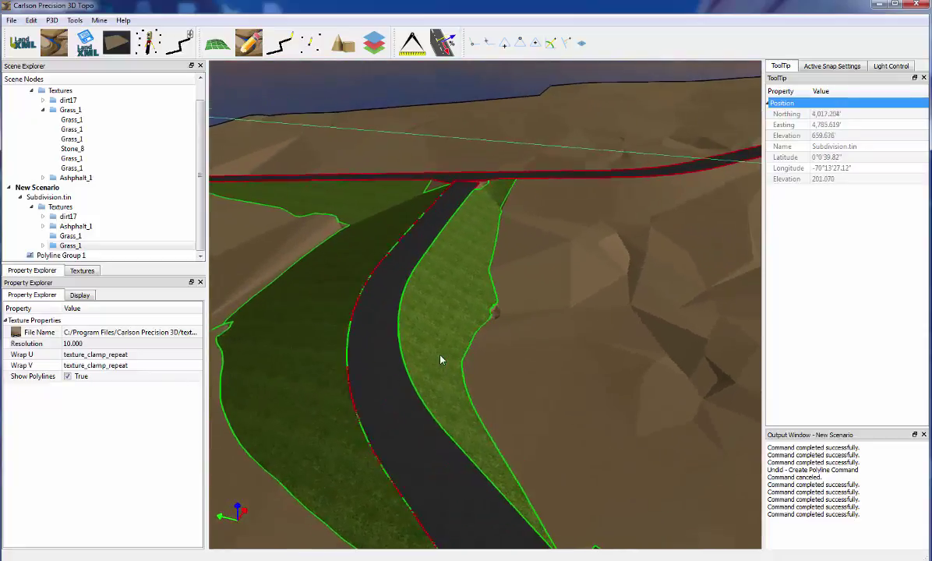
{"action": "scroll", "coordinate": [437, 358], "scroll_direction": "down", "scroll_amount": 2}
{"action": "scroll", "coordinate": [437, 359], "scroll_direction": "down", "scroll_amount": 2}
{"action": "left_click", "coordinate": [59, 207]}
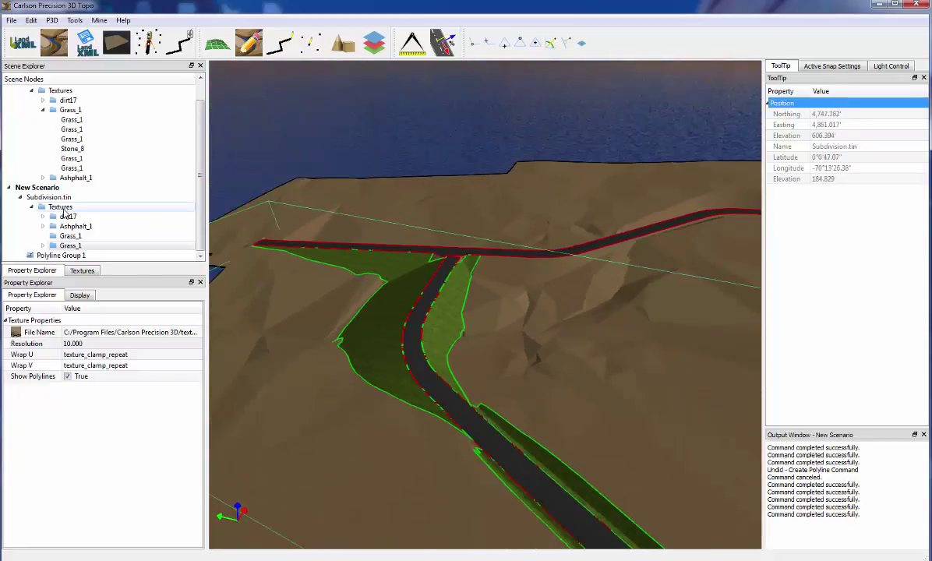
{"action": "left_click", "coordinate": [31, 207]}
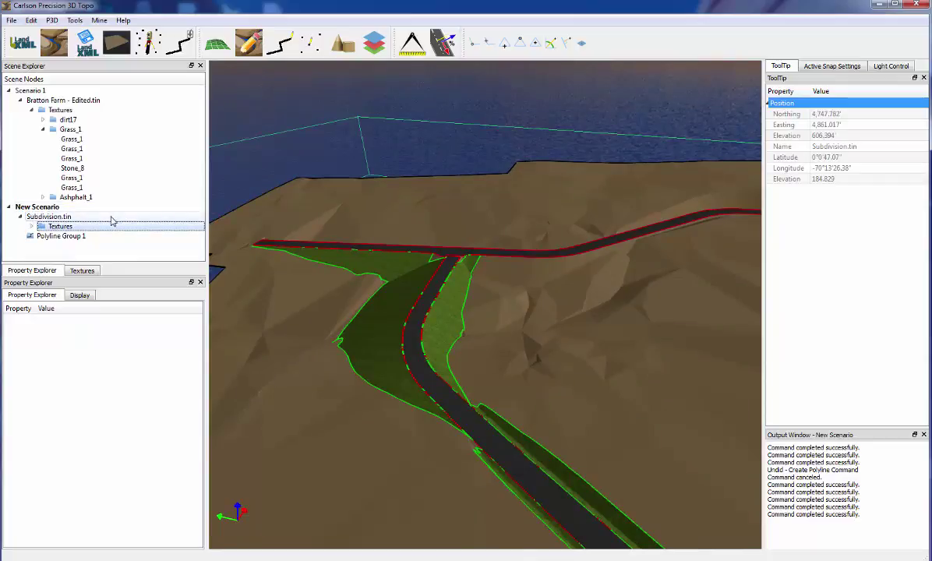
{"action": "scroll", "coordinate": [388, 379], "scroll_direction": "up", "scroll_amount": 3}
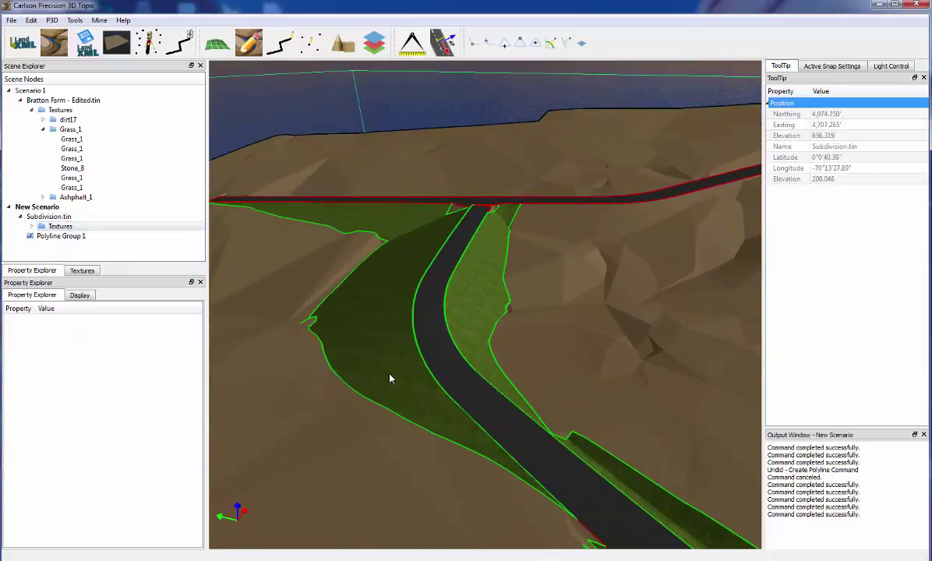
{"action": "scroll", "coordinate": [388, 376], "scroll_direction": "down", "scroll_amount": 4}
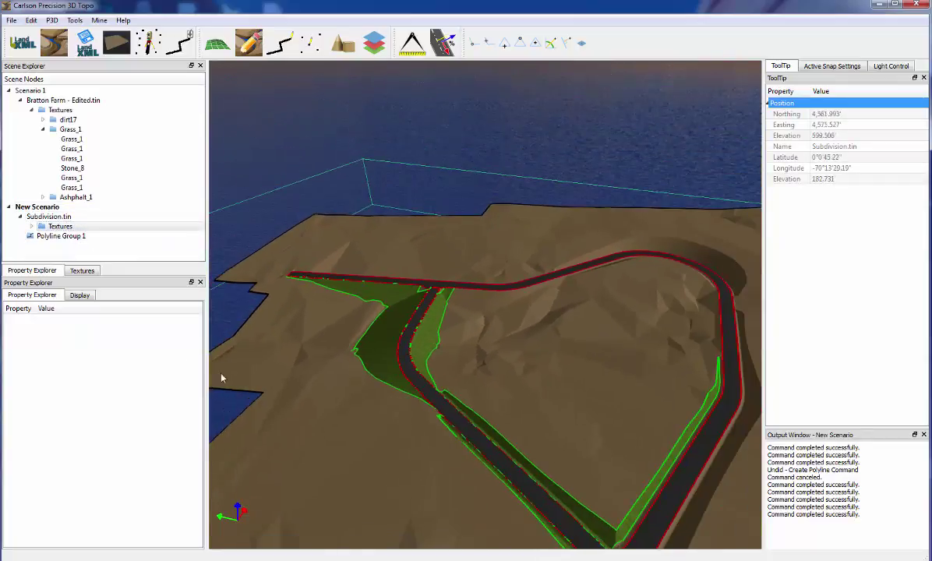
Step: Toggle Show Polylines for Subdivision.tin off and on to compare the textured banks with and without their outlines
{"action": "left_click", "coordinate": [54, 218]}
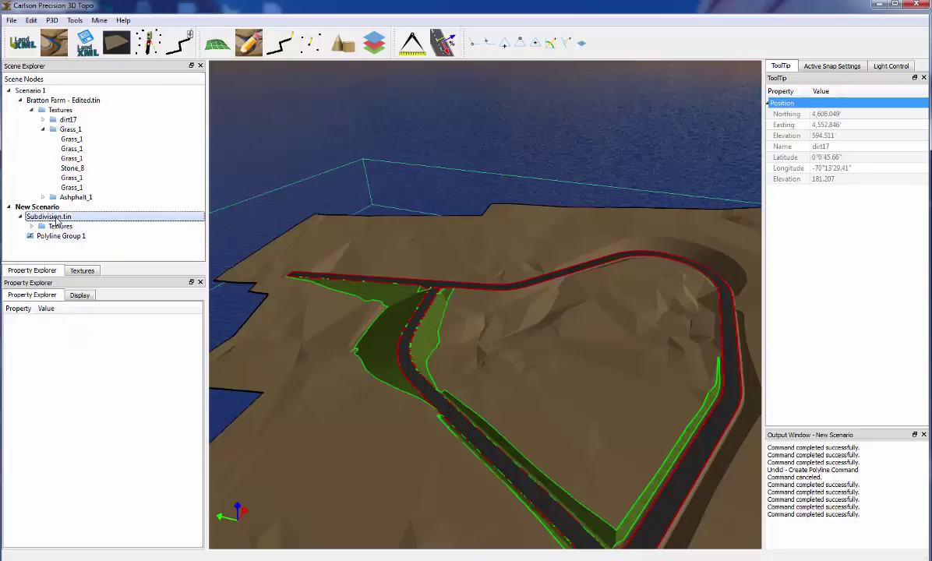
{"action": "left_click", "coordinate": [74, 472]}
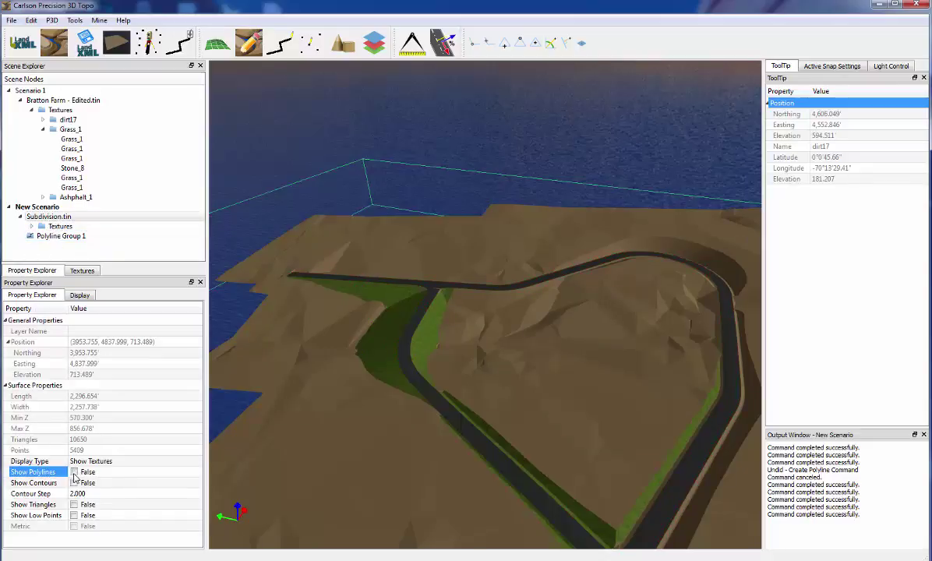
{"action": "scroll", "coordinate": [418, 467], "scroll_direction": "up", "scroll_amount": 3}
{"action": "scroll", "coordinate": [594, 398], "scroll_direction": "up", "scroll_amount": 4}
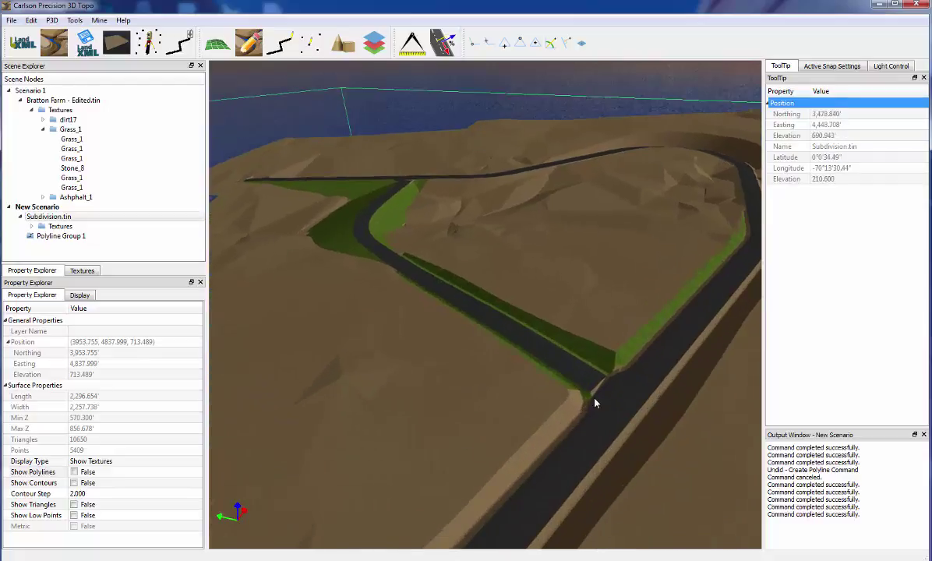
{"action": "middle_click_drag", "start_coordinate": [589, 389], "coordinate": [545, 367]}
{"action": "scroll", "coordinate": [544, 357], "scroll_direction": "up", "scroll_amount": 3}
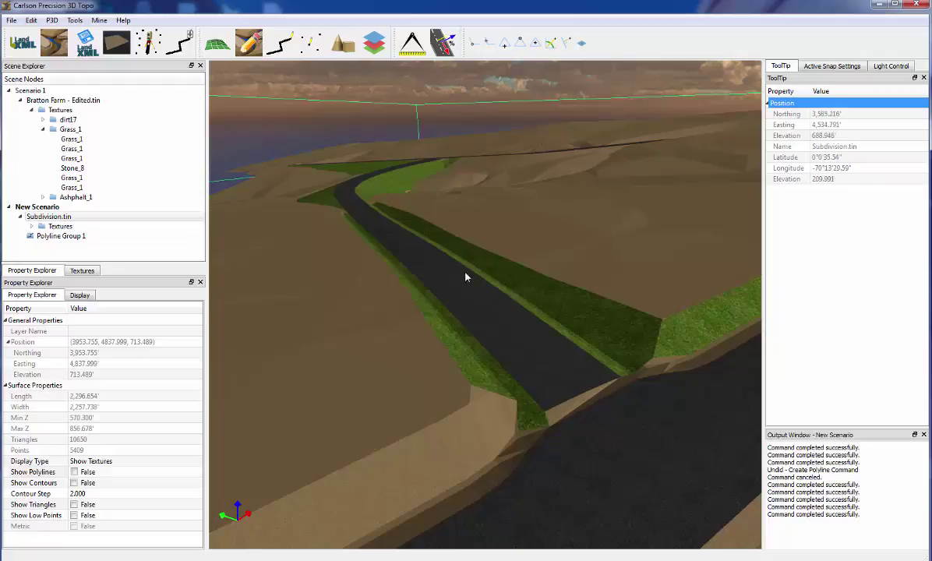
{"action": "left_click", "coordinate": [74, 472]}
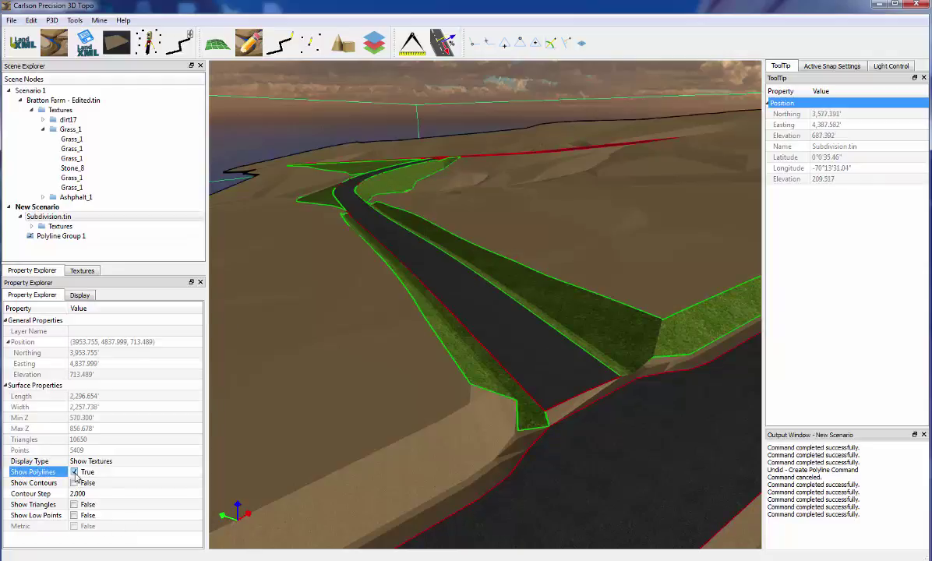
{"action": "left_click", "coordinate": [74, 472]}
{"action": "left_click", "coordinate": [74, 472]}
Step: Apply the dark olive-green texture from the Ground category to the open terrain of the Subdivision surface
{"action": "middle_click_drag", "start_coordinate": [387, 343], "coordinate": [362, 370]}
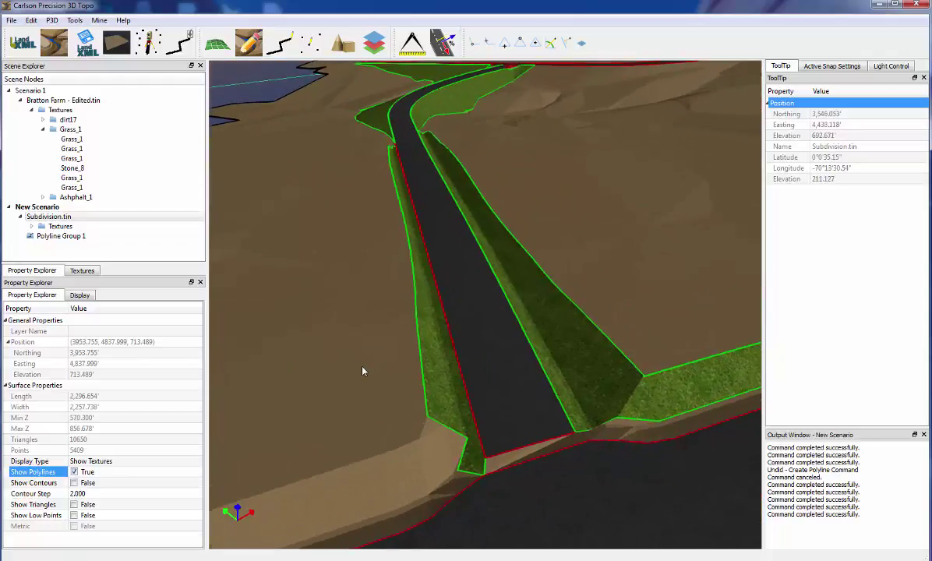
{"action": "scroll", "coordinate": [360, 324], "scroll_direction": "down", "scroll_amount": 5}
{"action": "scroll", "coordinate": [361, 324], "scroll_direction": "down", "scroll_amount": 3}
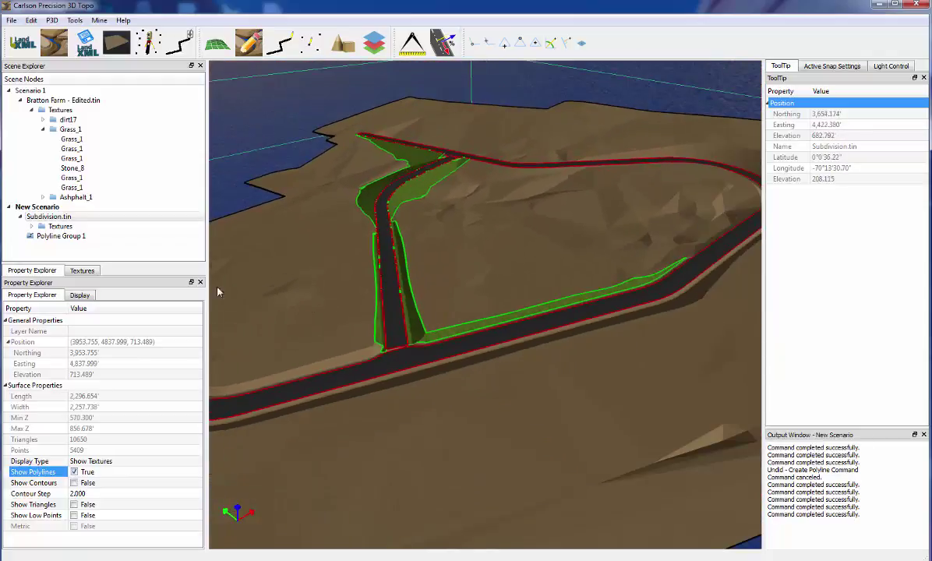
{"action": "left_click", "coordinate": [82, 271]}
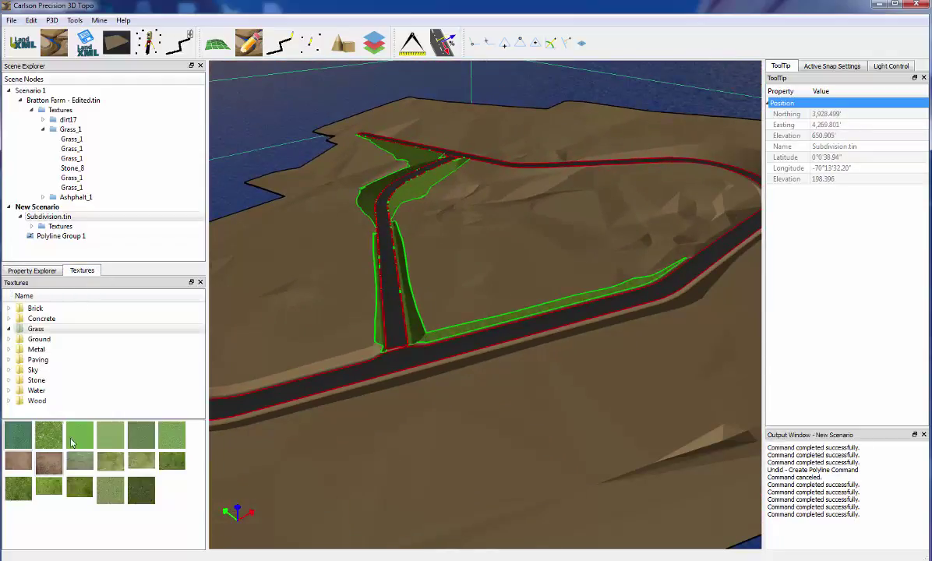
{"action": "left_click", "coordinate": [62, 344]}
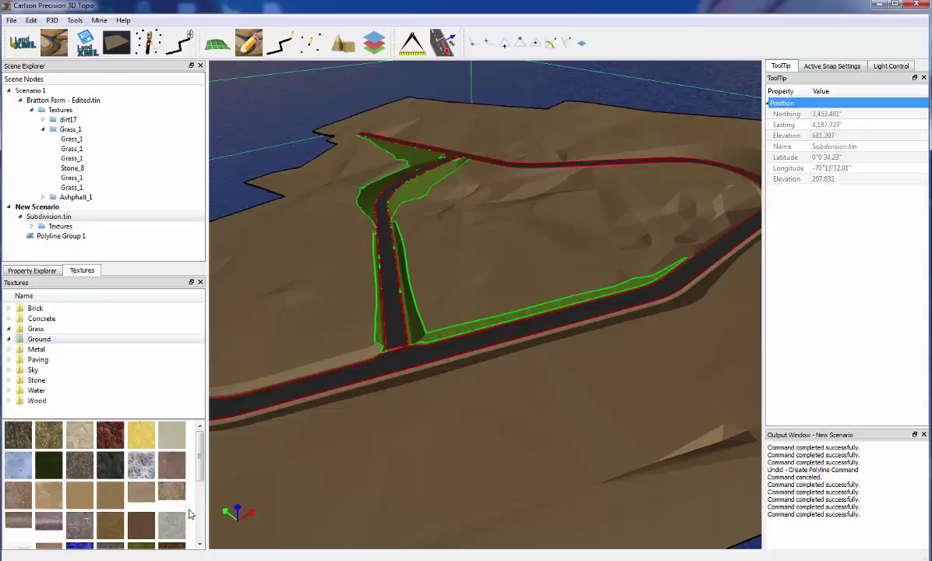
{"action": "scroll", "coordinate": [130, 472], "scroll_direction": "down", "scroll_amount": 3}
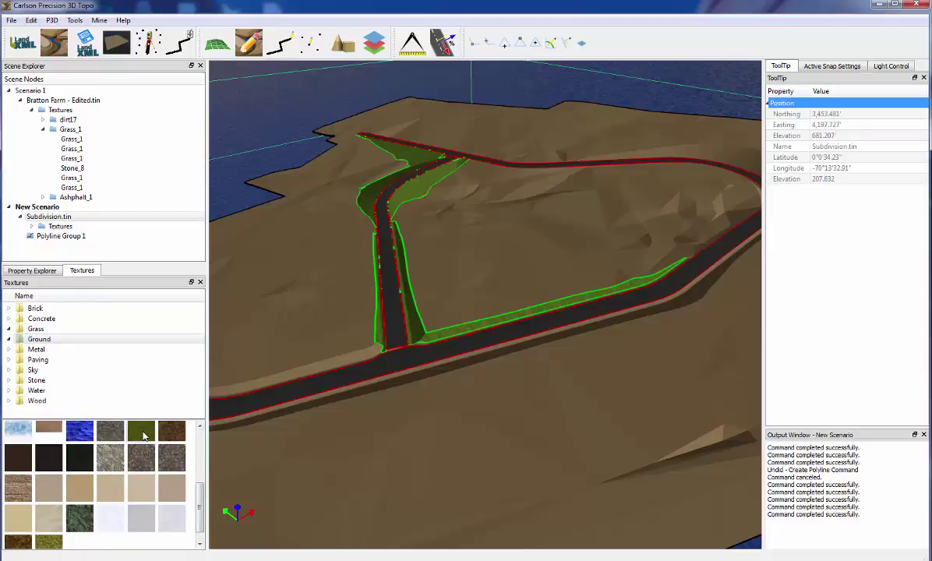
{"action": "left_click_drag", "start_coordinate": [144, 436], "coordinate": [580, 432]}
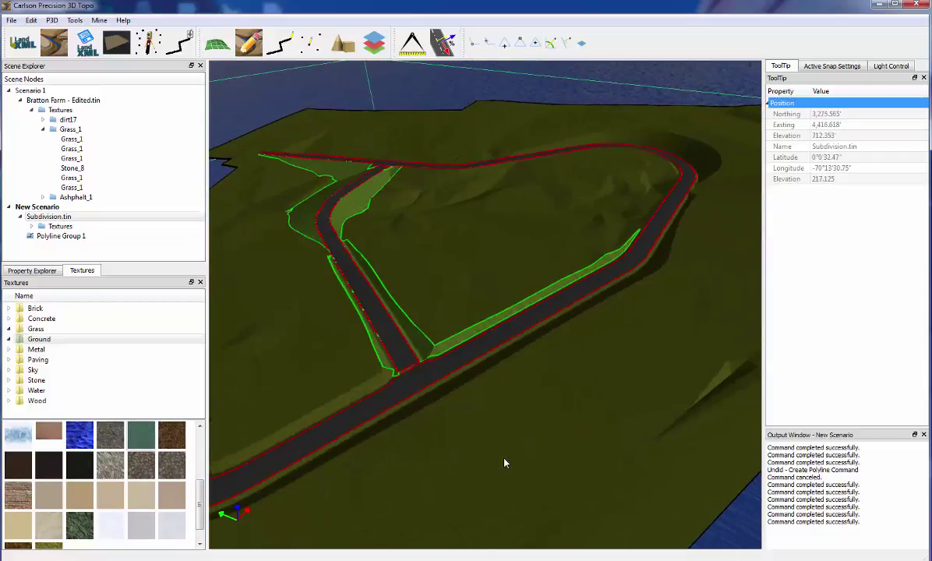
Step: Examine the retextured Subdivision terrain from different distances and bring up the surface's properties
{"action": "scroll", "coordinate": [540, 444], "scroll_direction": "down", "scroll_amount": 2}
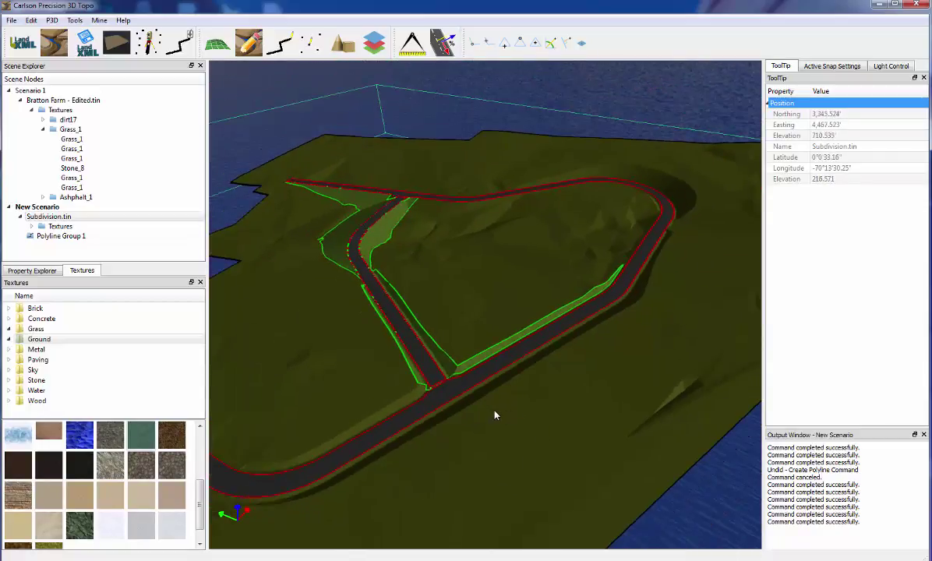
{"action": "scroll", "coordinate": [506, 412], "scroll_direction": "down", "scroll_amount": 2}
{"action": "scroll", "coordinate": [505, 383], "scroll_direction": "up", "scroll_amount": 4}
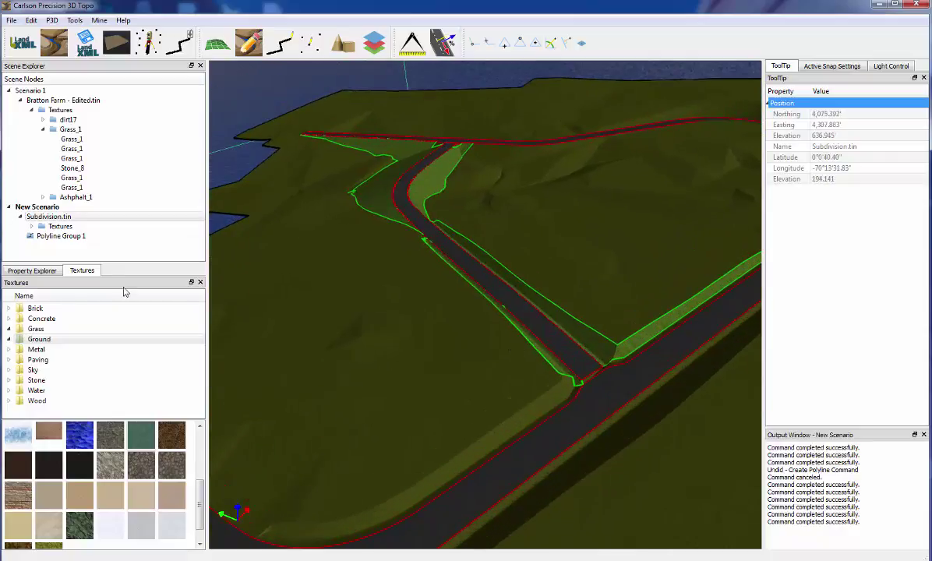
{"action": "left_click", "coordinate": [31, 270]}
{"action": "scroll", "coordinate": [402, 391], "scroll_direction": "down", "scroll_amount": 2}
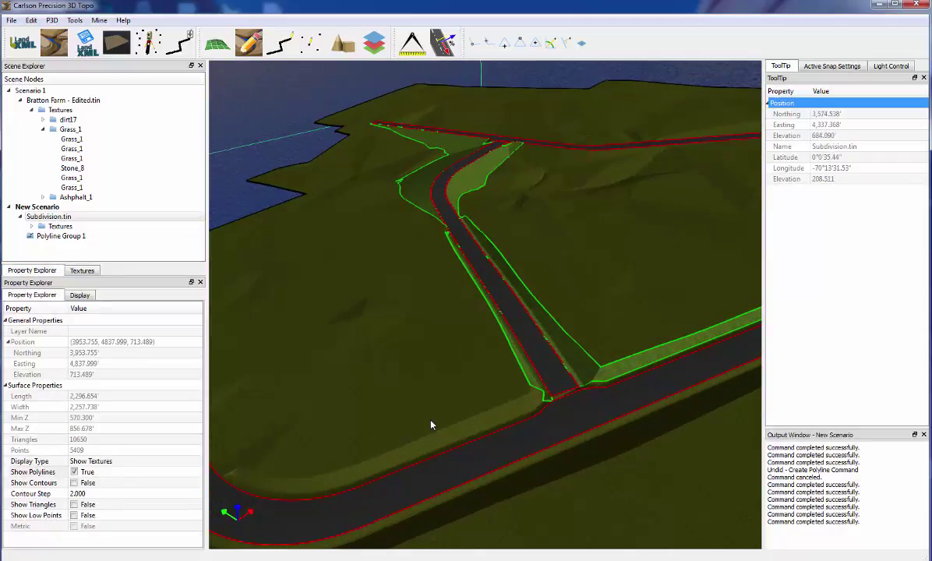